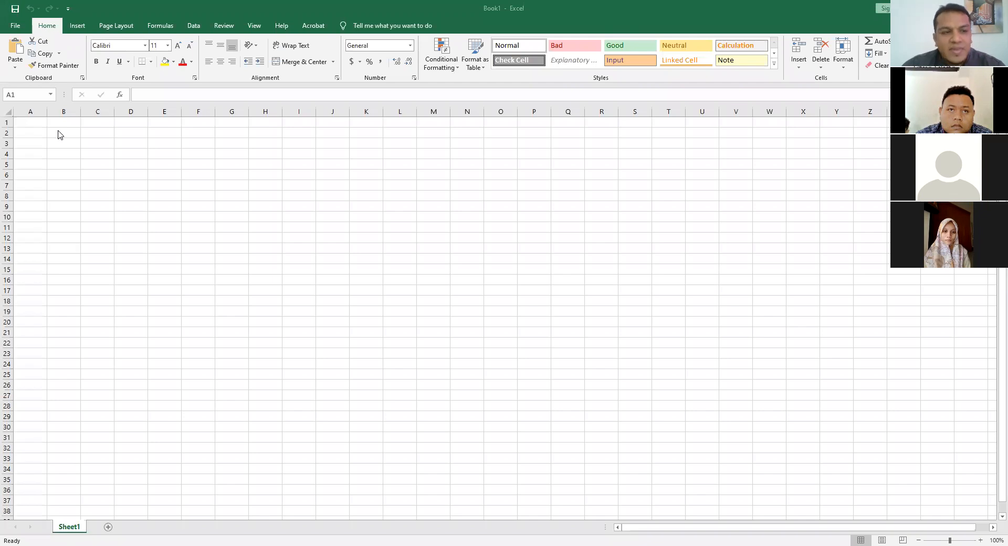
# - Enter the column header No in cell A2
pyautogui.click(27, 133)
pyautogui.click(28, 133)
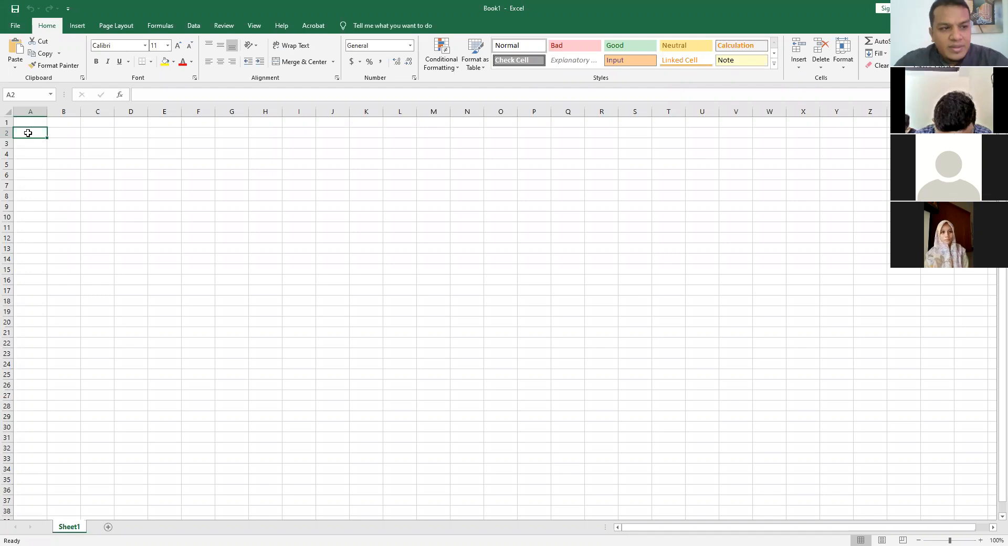
pyautogui.write('No')
pyautogui.press('Return')
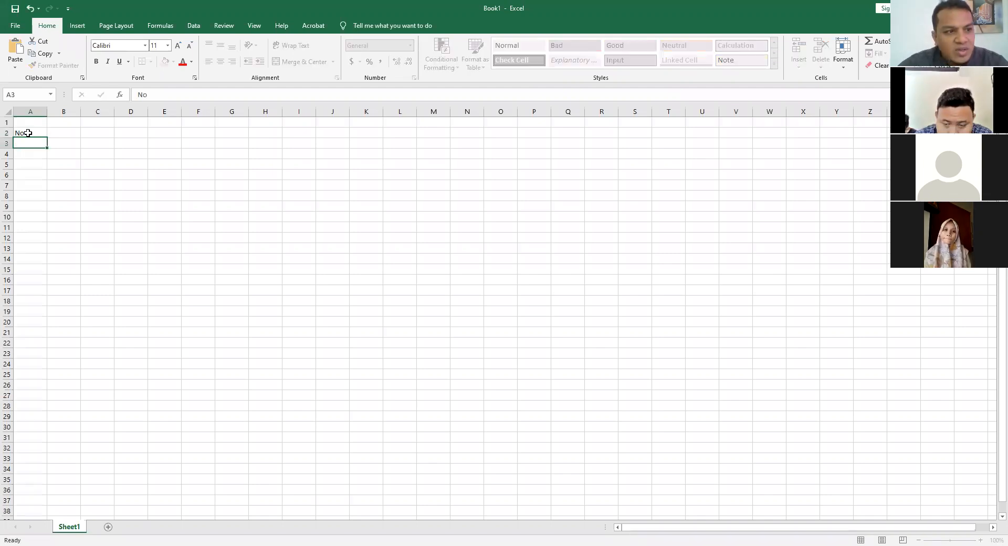
# - Enter the header Nama Mahasiswa in cell B2 and autofit the width of column B to it
pyautogui.press('Right')
pyautogui.press('Up')
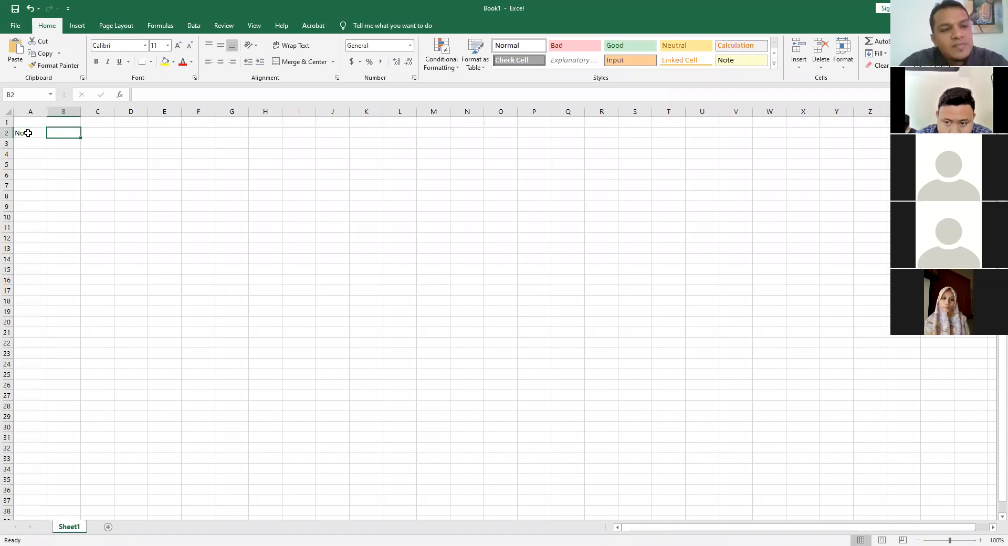
pyautogui.write('Nama')
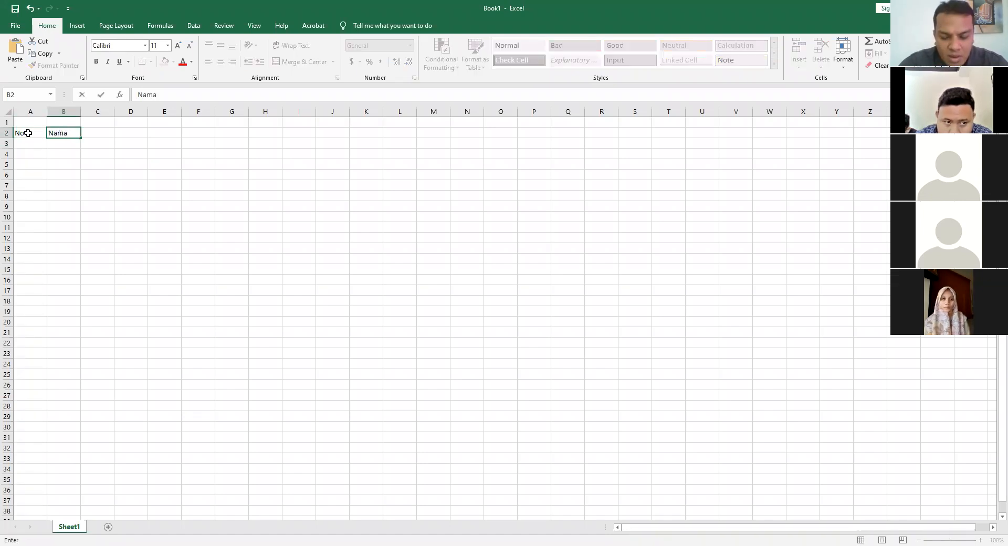
pyautogui.press('BackSpace')
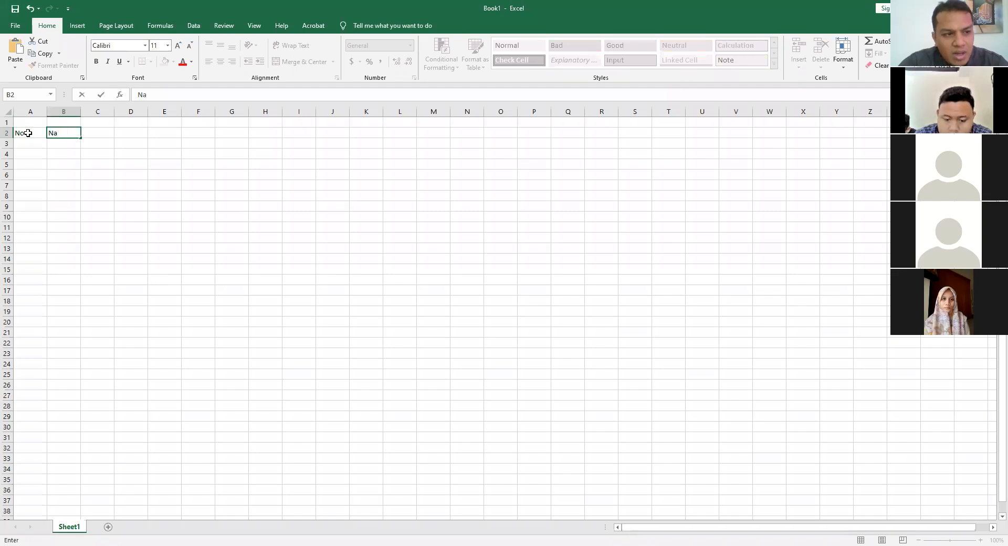
pyautogui.press('BackSpace')
pyautogui.write('Nam')
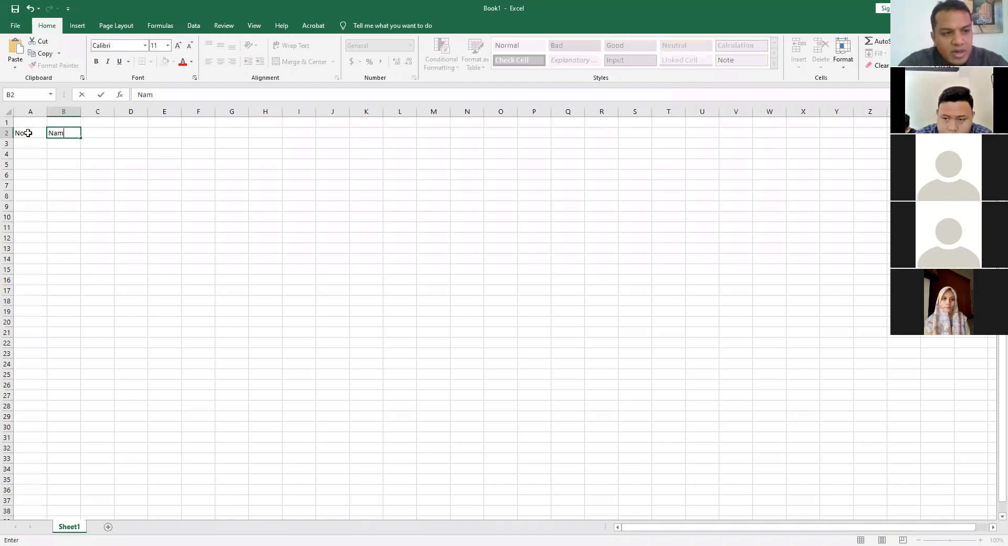
pyautogui.write('a Mahasiswa')
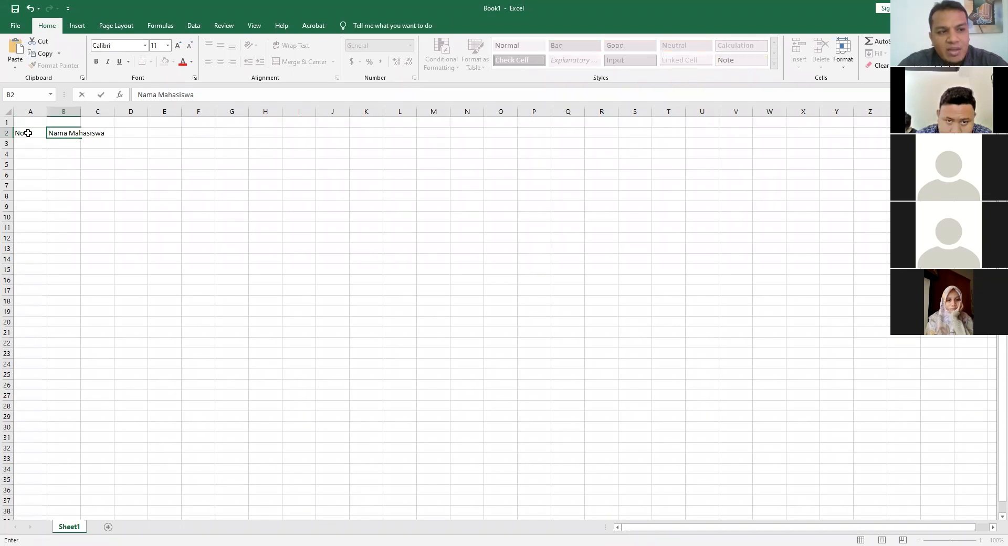
pyautogui.press('Return')
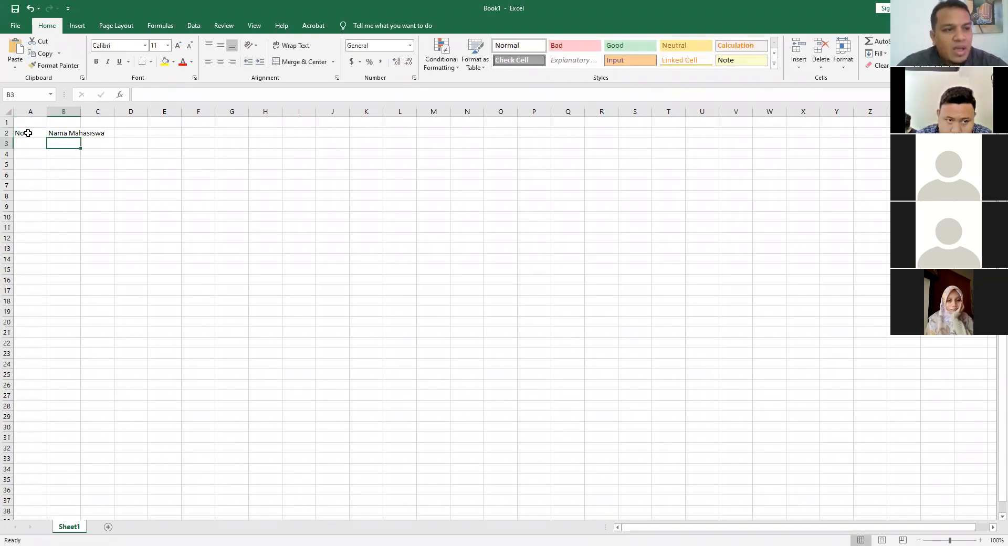
pyautogui.press('Left')
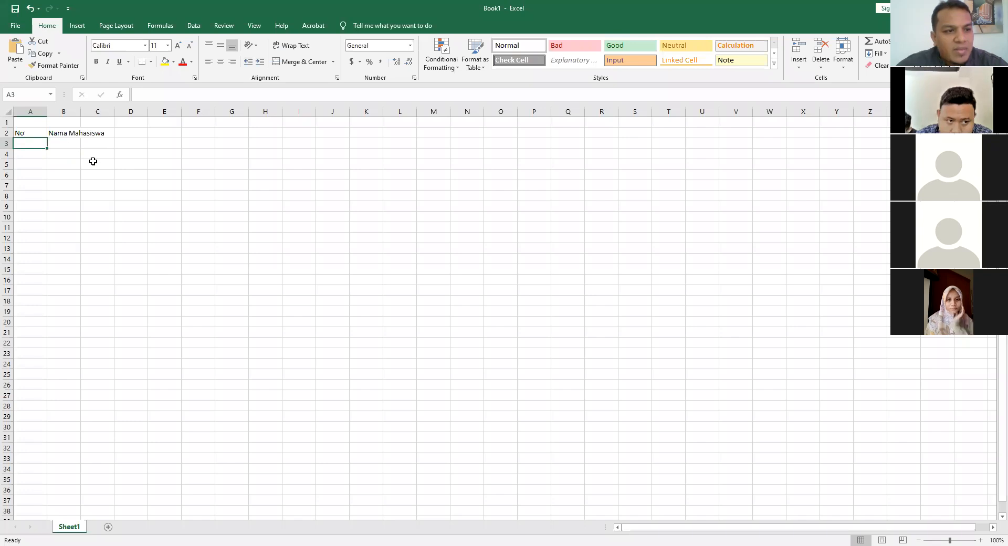
pyautogui.doubleClick(79, 113)
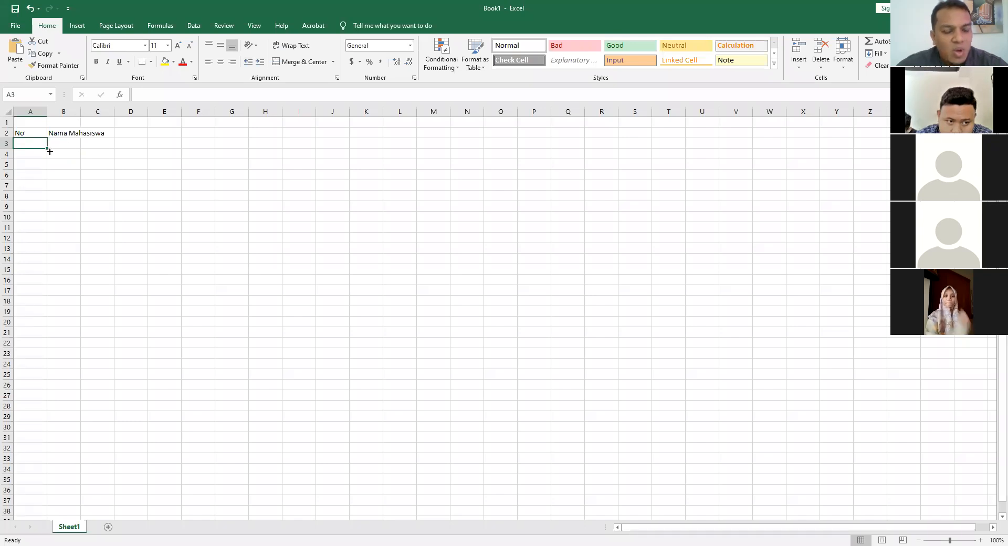
# - Enter the row numbers 1 and 2 in cells A3 and A4
pyautogui.write('1')
pyautogui.press('Return')
pyautogui.write('2')
pyautogui.press('Return')
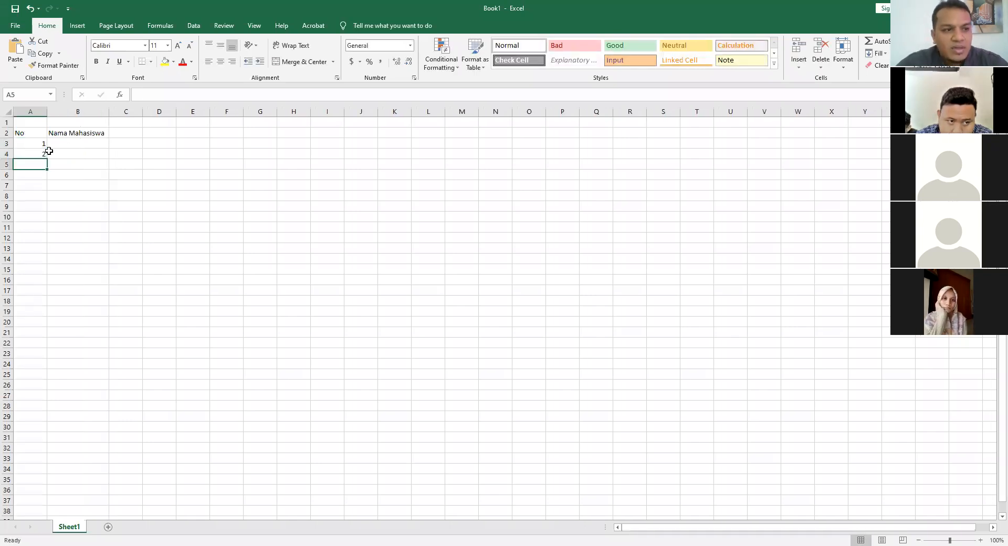
pyautogui.moveTo(39, 144); pyautogui.dragTo(40, 151)
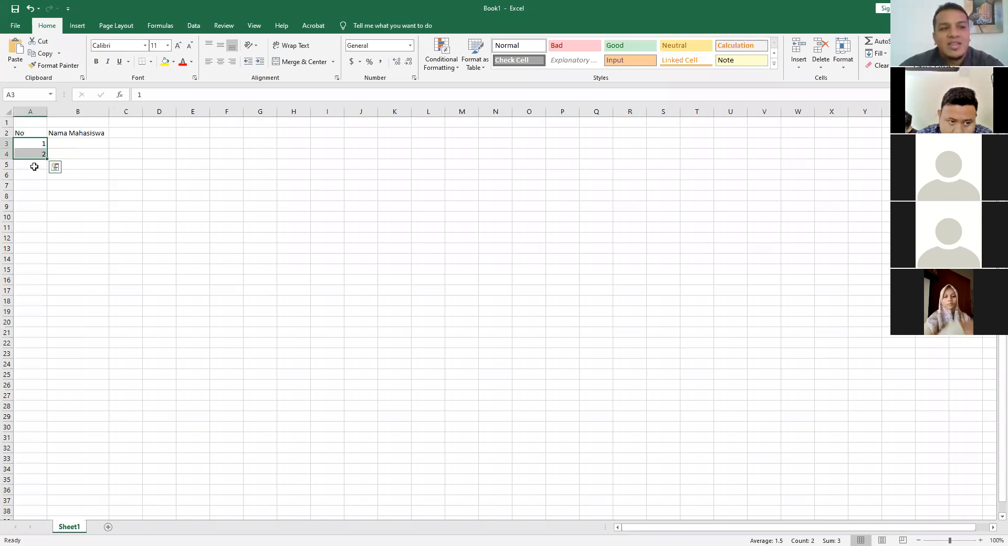
pyautogui.click(34, 165)
pyautogui.moveTo(33, 143); pyautogui.dragTo(33, 154)
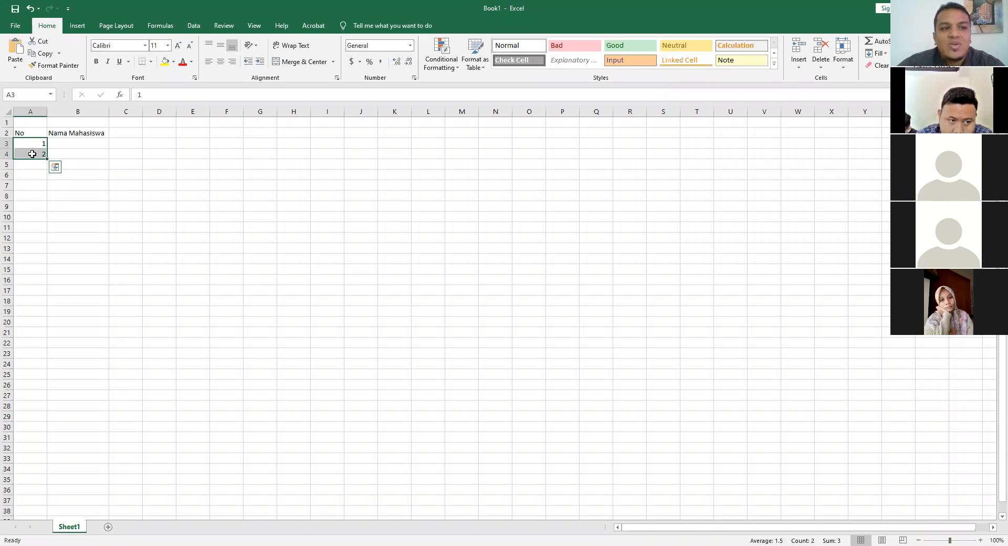
pyautogui.click(32, 154)
pyautogui.moveTo(32, 144); pyautogui.dragTo(31, 153)
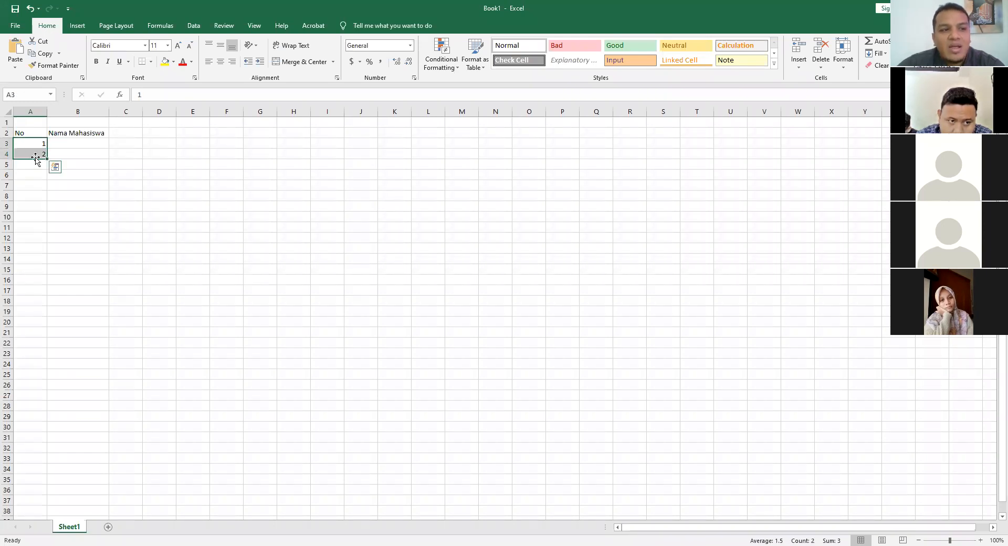
# - Enter 3 in cell A5 and fill the single value from A3 down to A20
pyautogui.click(35, 161)
pyautogui.write('3')
pyautogui.press('Return')
pyautogui.moveTo(37, 143); pyautogui.dragTo(41, 155)
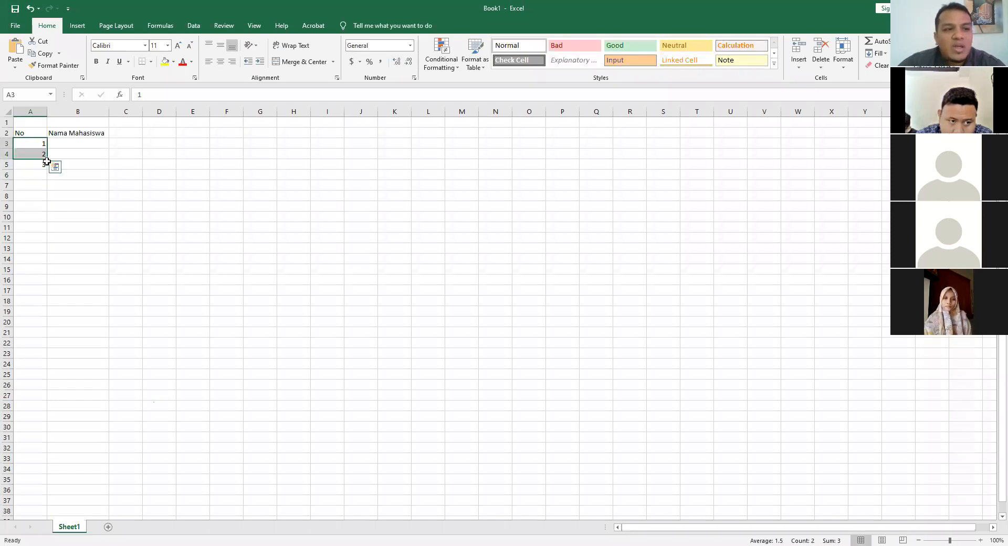
pyautogui.click(38, 143)
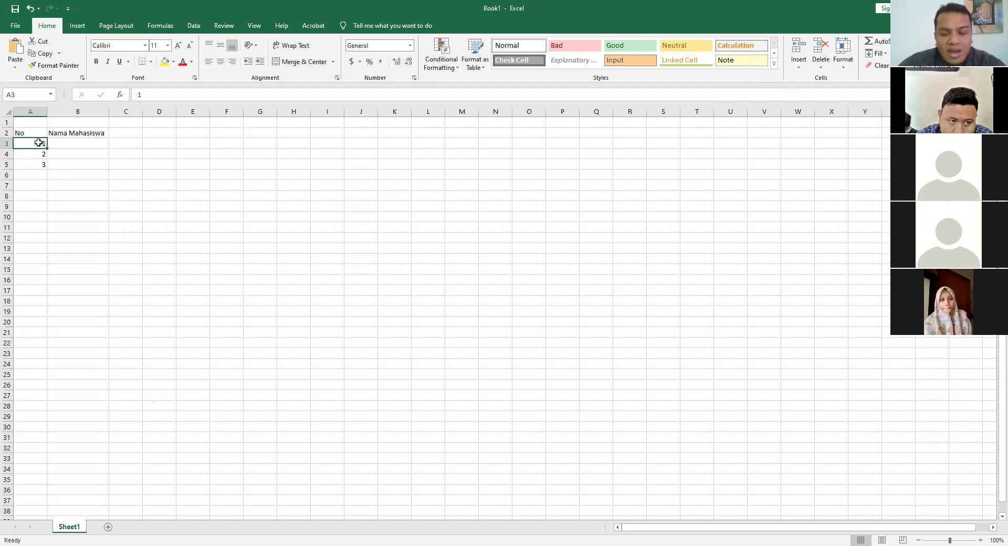
pyautogui.moveTo(46, 148); pyautogui.dragTo(32, 324)
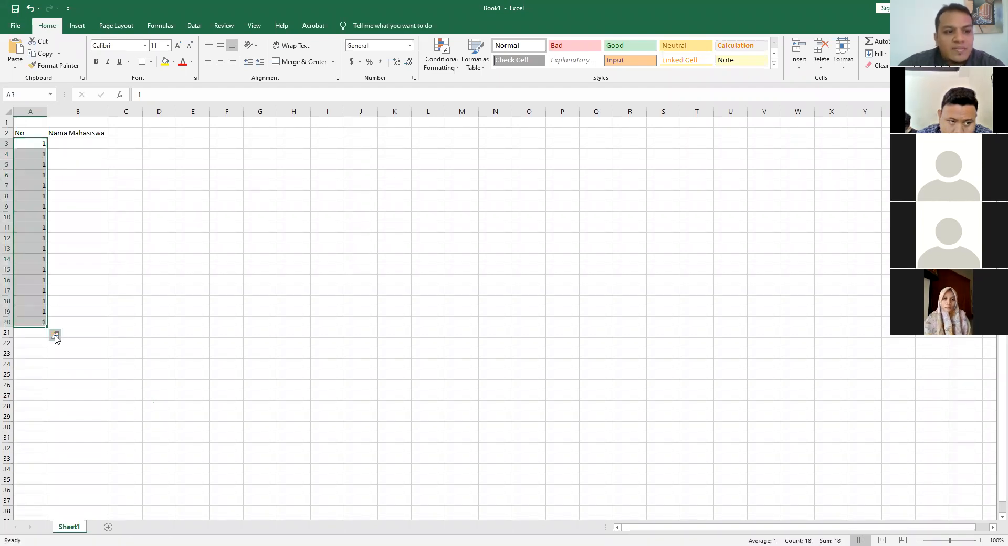
# - Enter 2 in cell A4 and extend the number series from A3:A4 down to A20
pyautogui.click(32, 154)
pyautogui.write('2')
pyautogui.press('Return')
pyautogui.click(30, 146)
pyautogui.moveTo(30, 146); pyautogui.dragTo(31, 154)
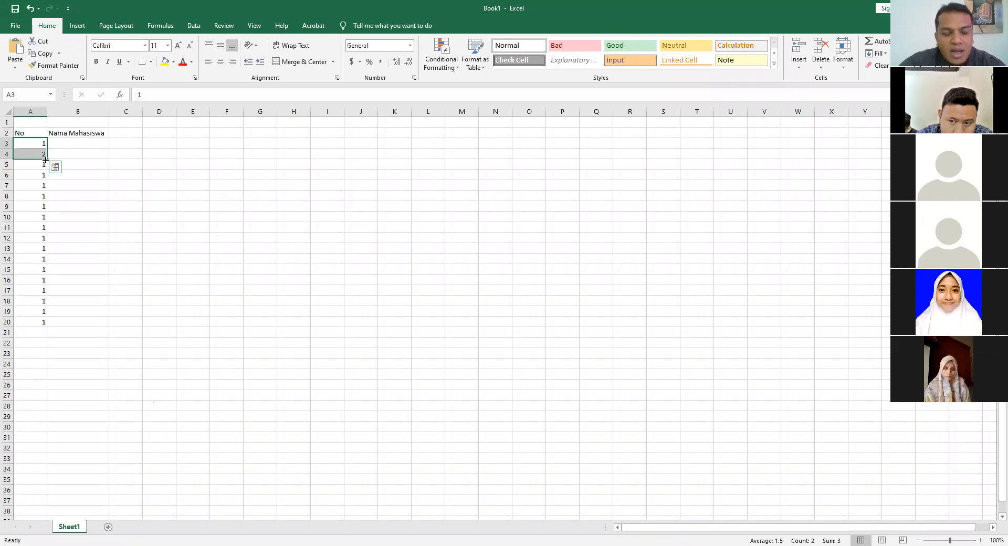
pyautogui.moveTo(46, 159); pyautogui.dragTo(30, 328)
# - Clear the surplus numbers in A13:A20 so the numbering ends at 10
pyautogui.press('Delete')
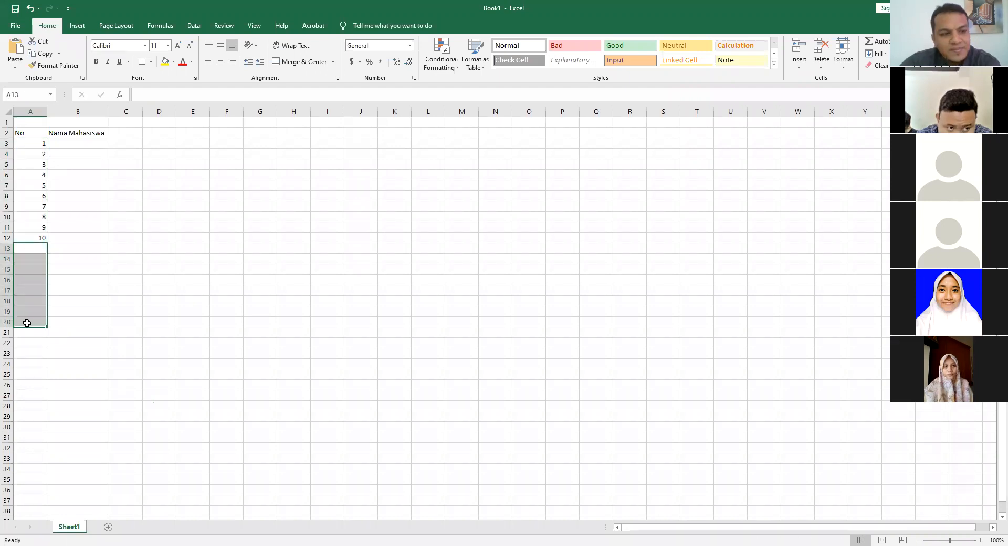
pyautogui.click(56, 187)
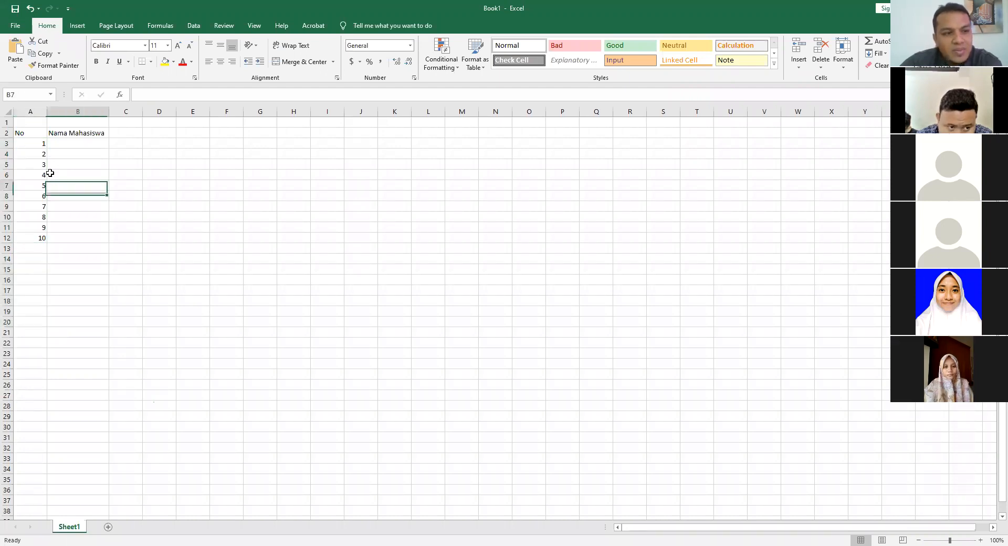
pyautogui.click(37, 143)
pyautogui.moveTo(33, 160); pyautogui.dragTo(27, 235)
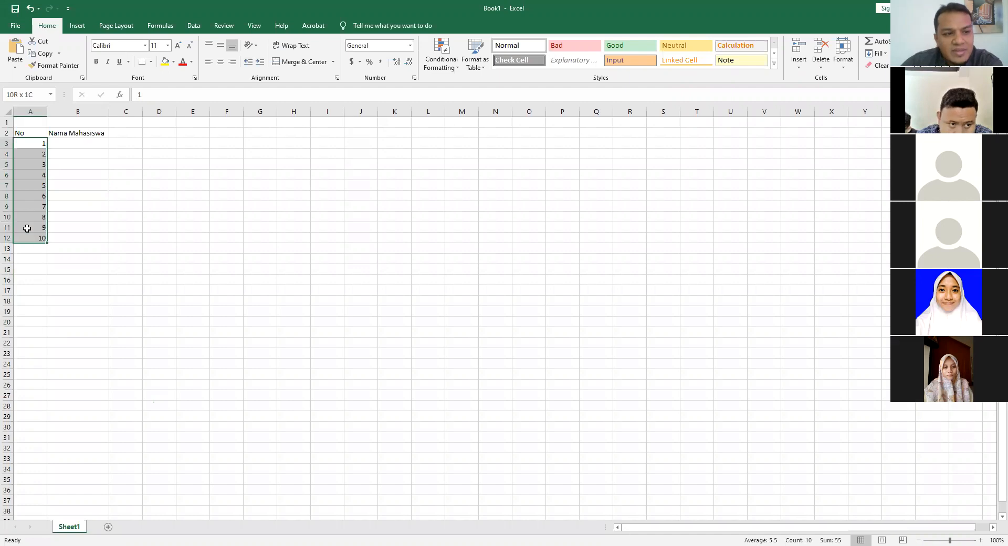
pyautogui.click(57, 152)
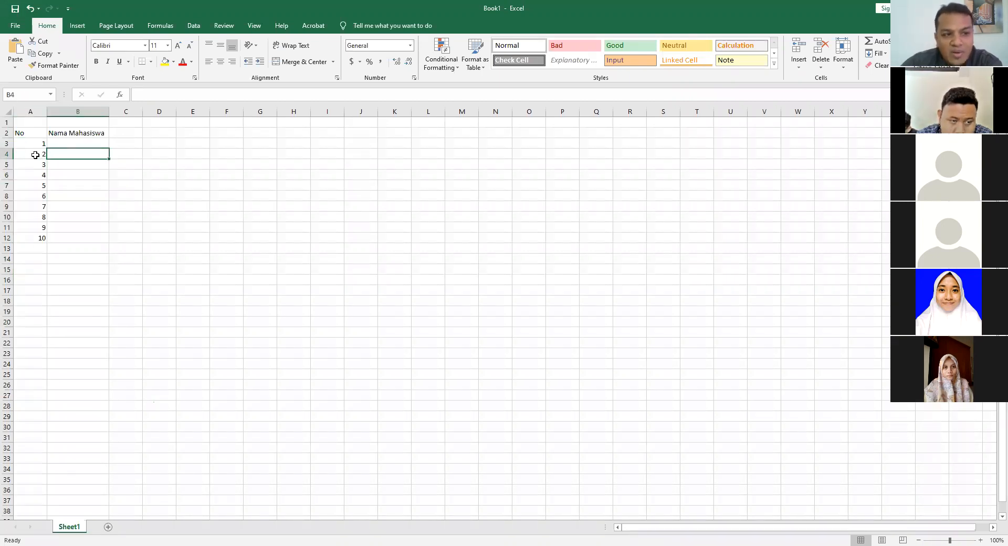
# - Enter the first four student names in cells B3 to B6 of the Nama Mahasiswa column
pyautogui.click(83, 145)
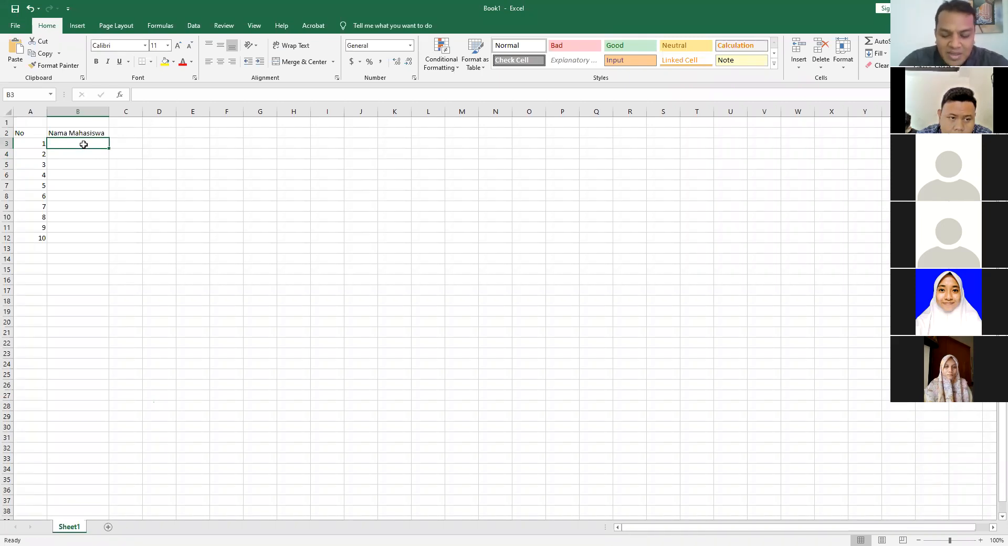
pyautogui.write('Adam')
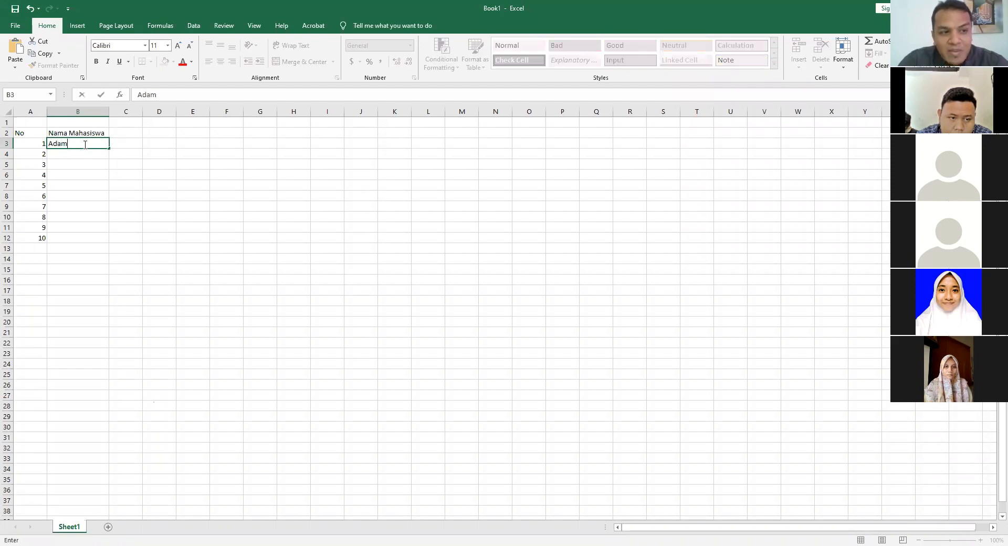
pyautogui.press('Return')
pyautogui.write('Idris')
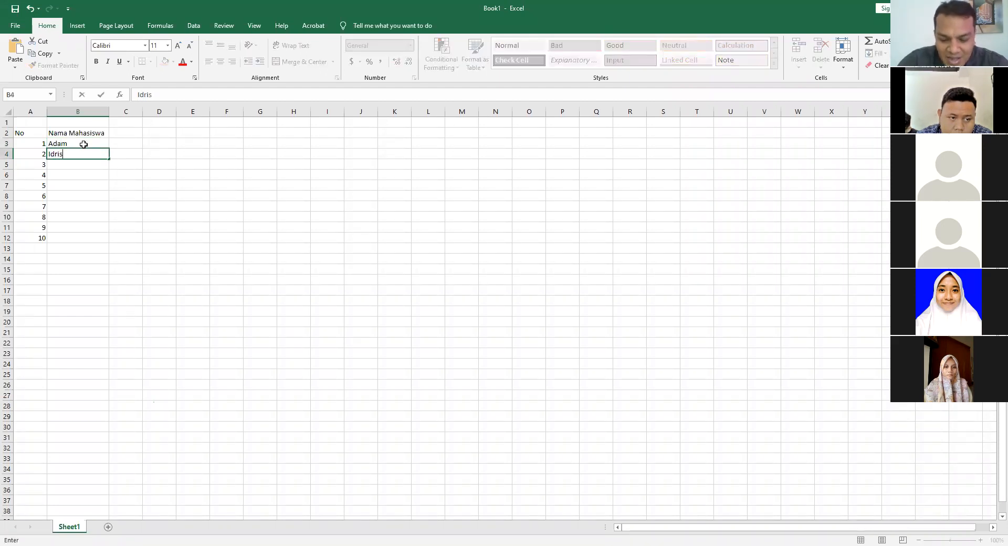
pyautogui.press('Return')
pyautogui.write('Nuh')
pyautogui.press('Return')
pyautogui.write('Hud')
pyautogui.press('Return')
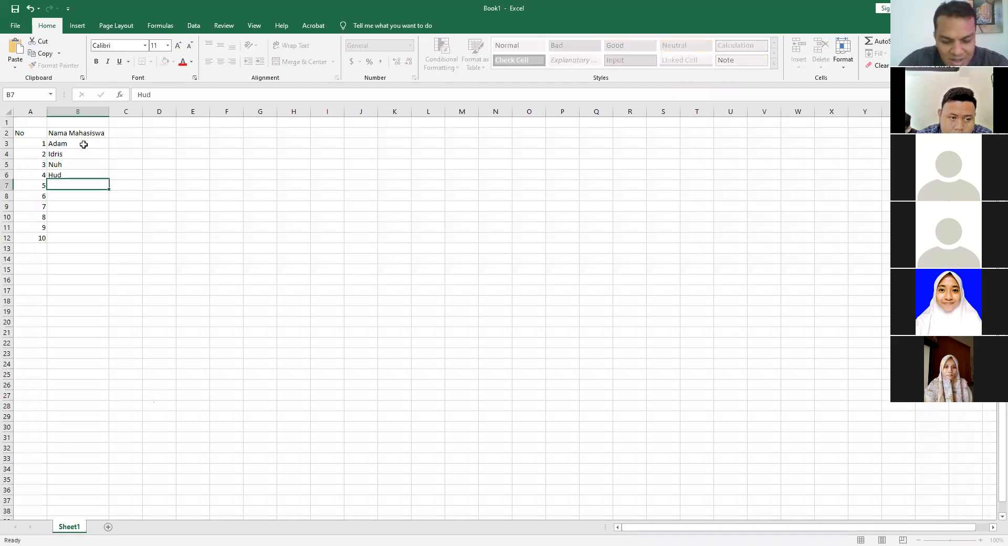
# - Enter the remaining six student names in cells B7 to B12
pyautogui.write('Shaleh')
pyautogui.press('Return')
pyautogui.write('Ibrahim')
pyautogui.press('Return')
pyautogui.write('Ismail')
pyautogui.press('Return')
pyautogui.write('Ishak')
pyautogui.press('Return')
pyautogui.write('Ya')
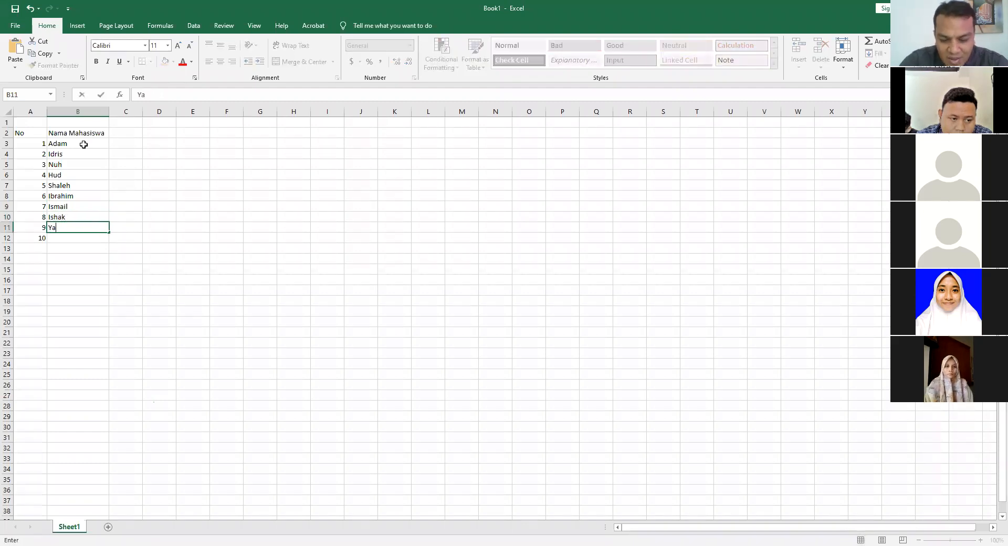
pyautogui.press('Return')
pyautogui.write('Yusuf')
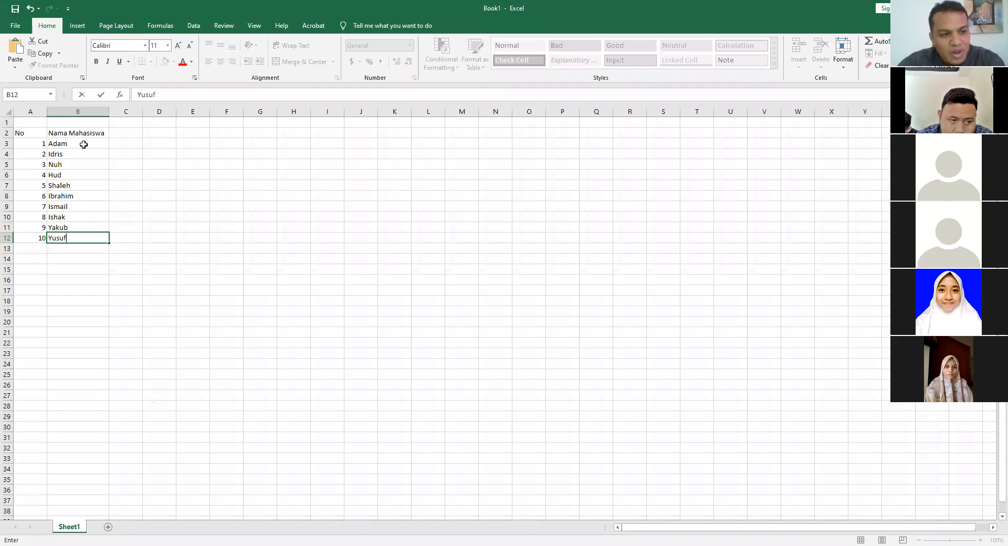
pyautogui.press('Return')
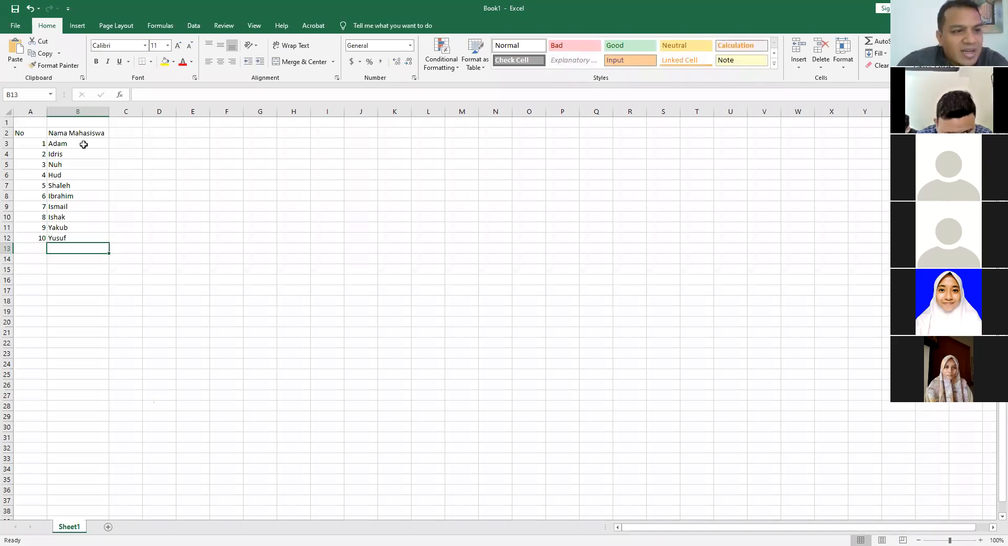
pyautogui.click(126, 132)
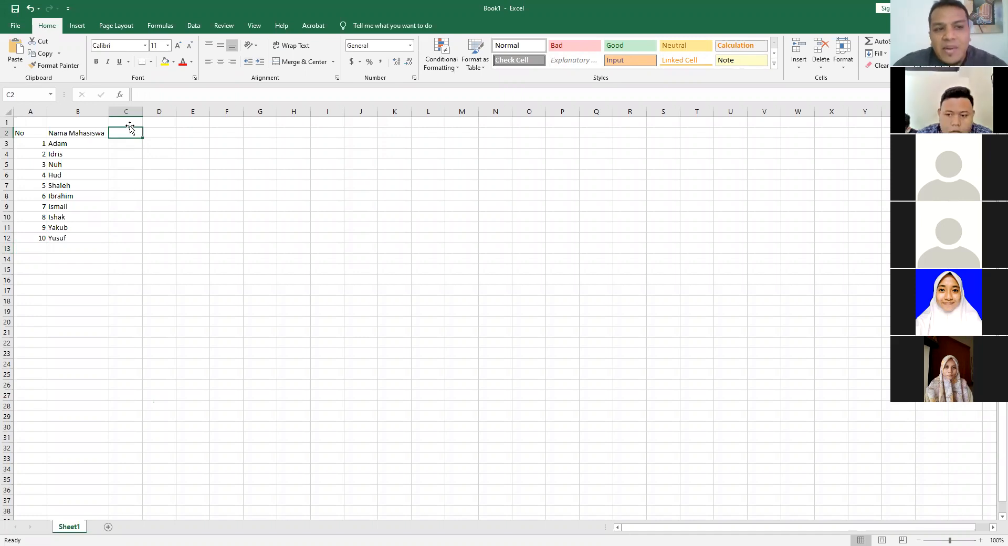
pyautogui.click(130, 123)
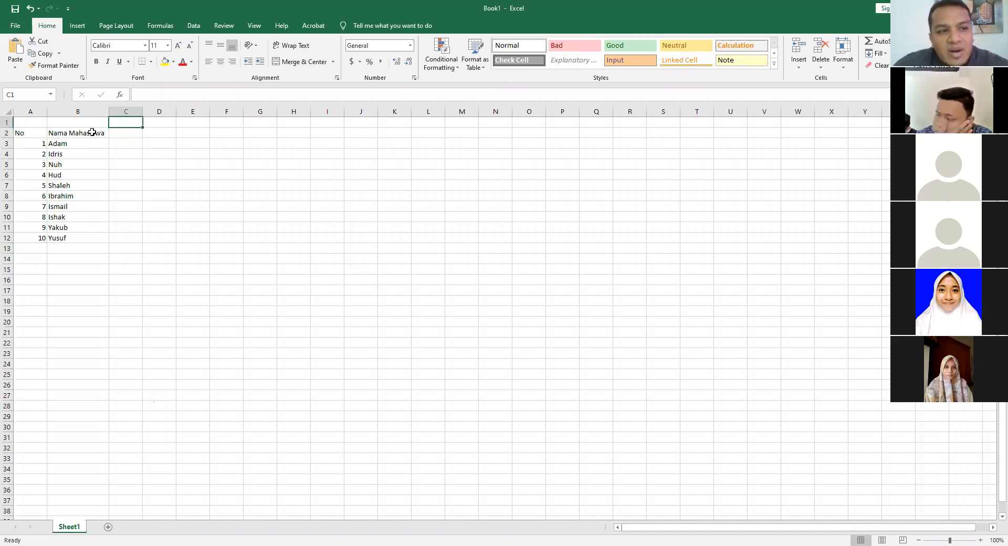
pyautogui.click(92, 131)
# - Insert a blank row above row 1 to make more room over the table headers
pyautogui.click(8, 121)
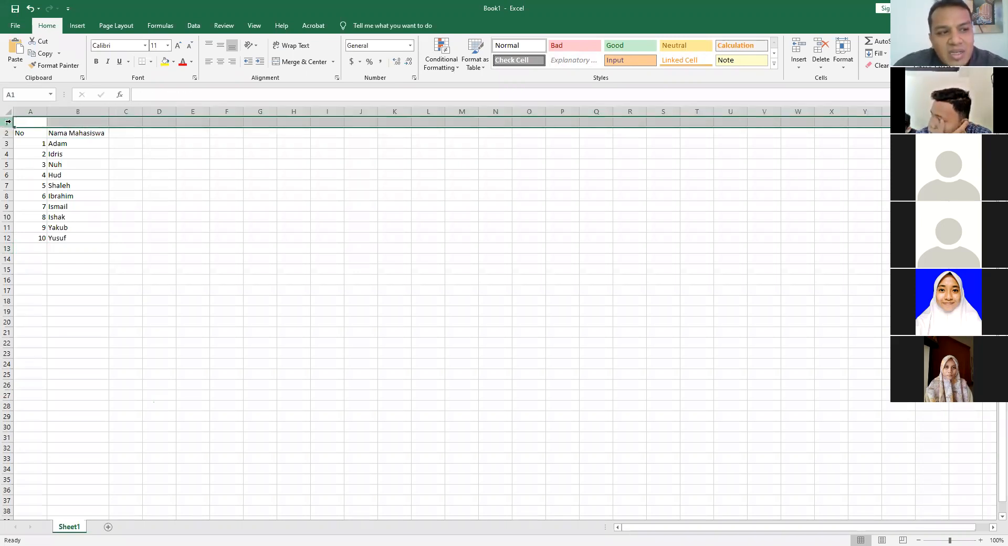
pyautogui.rightClick(3, 123)
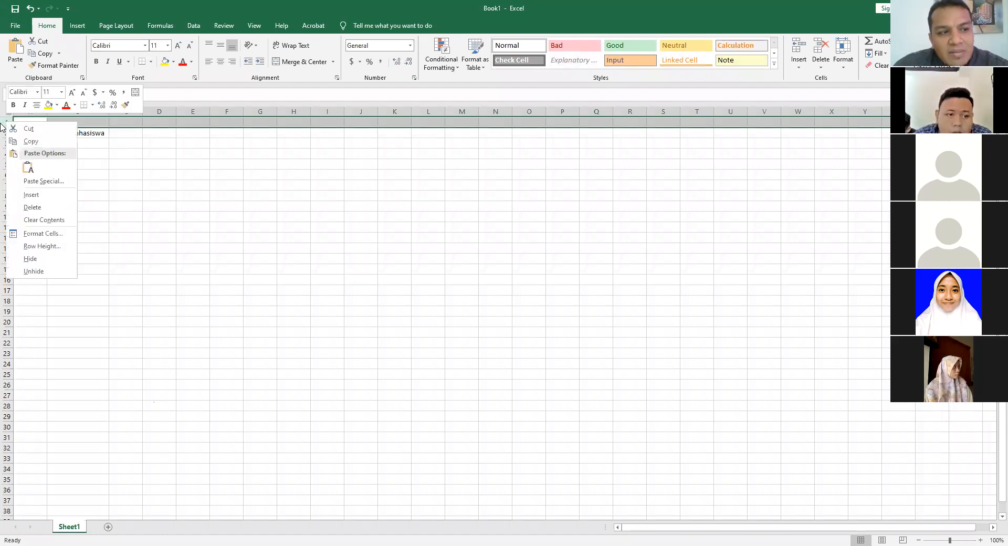
pyautogui.click(8, 122)
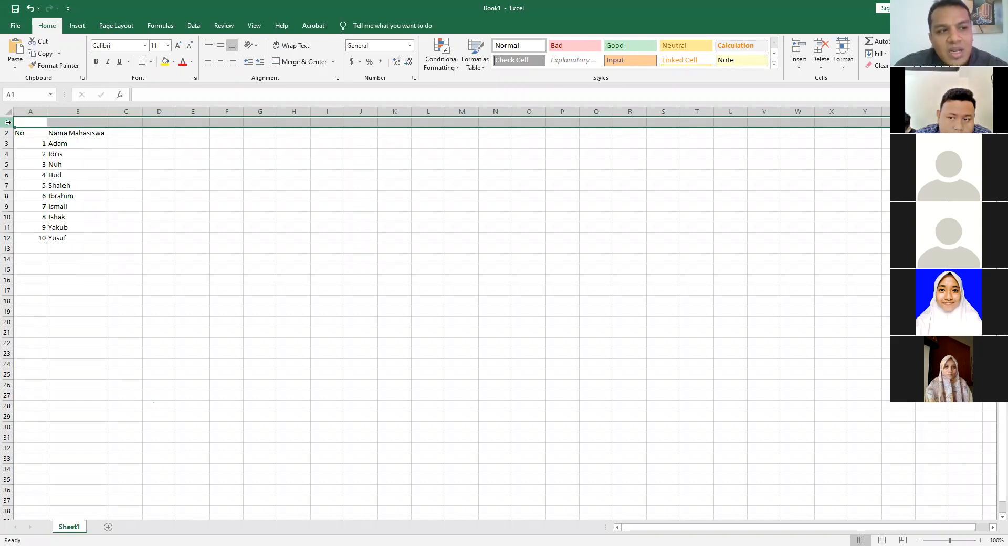
pyautogui.rightClick(8, 122)
pyautogui.click(36, 200)
pyautogui.click(69, 133)
pyautogui.click(130, 133)
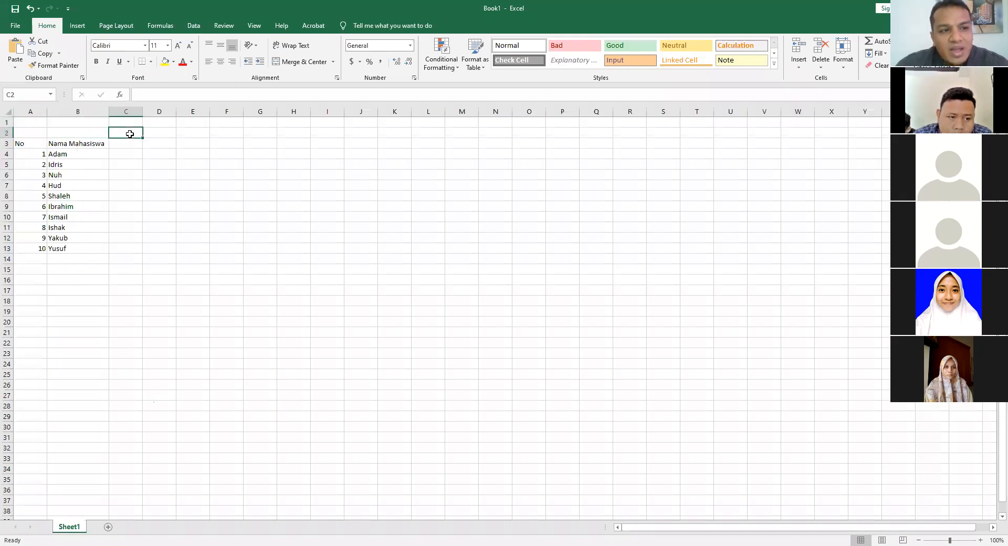
# - Enter the heading Nilai in C2, the subheading Ulangan in C3 and its 10% weight in D3
pyautogui.write('Nilai')
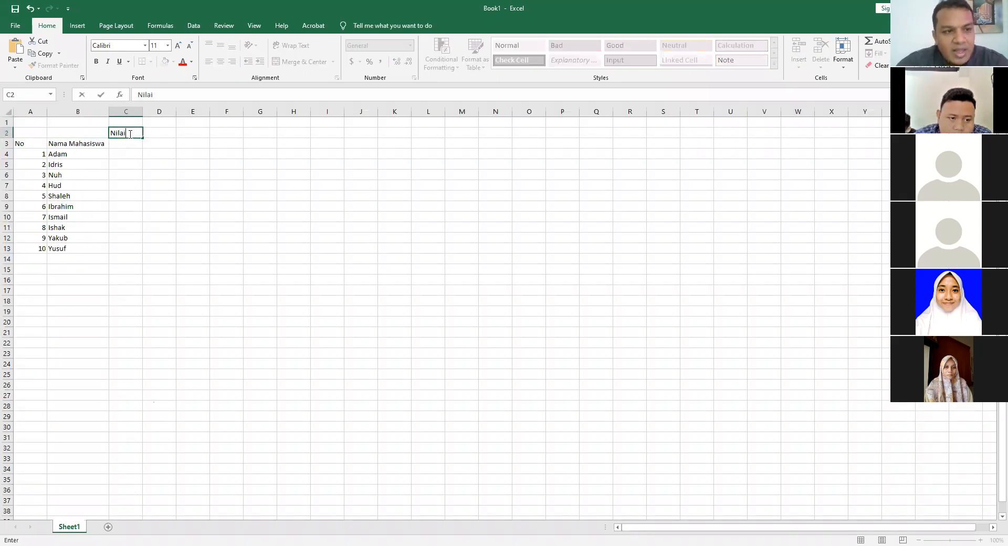
pyautogui.click(130, 145)
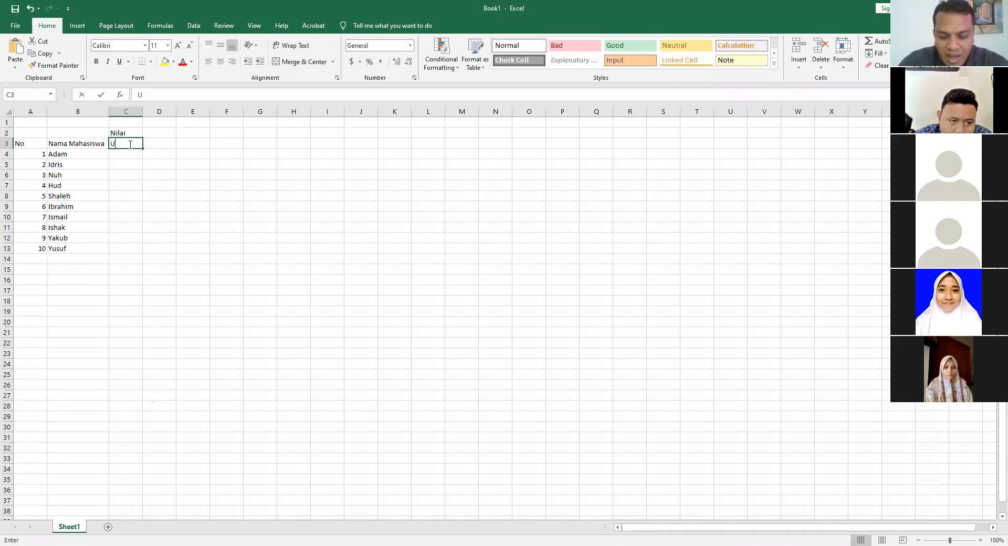
pyautogui.write('Ulangan')
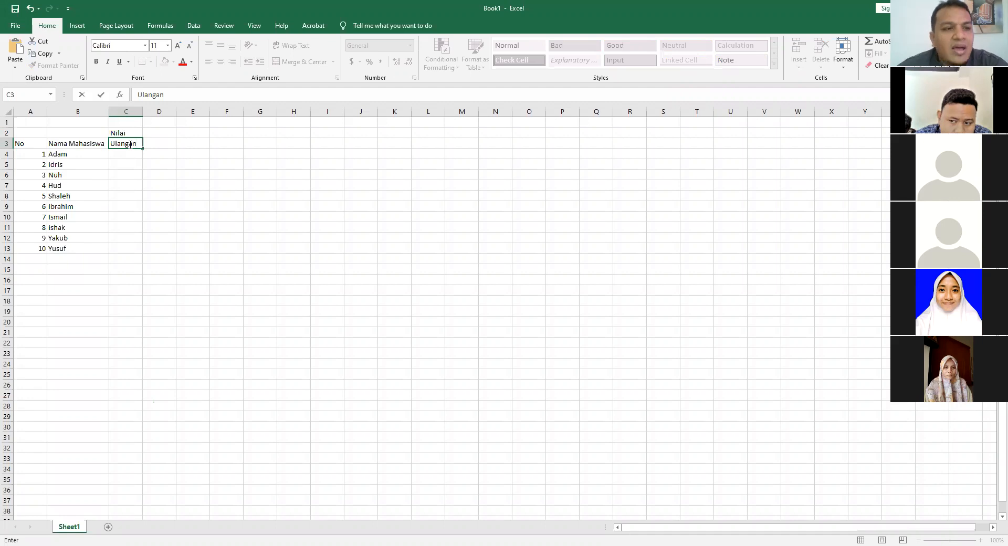
pyautogui.press('Tab')
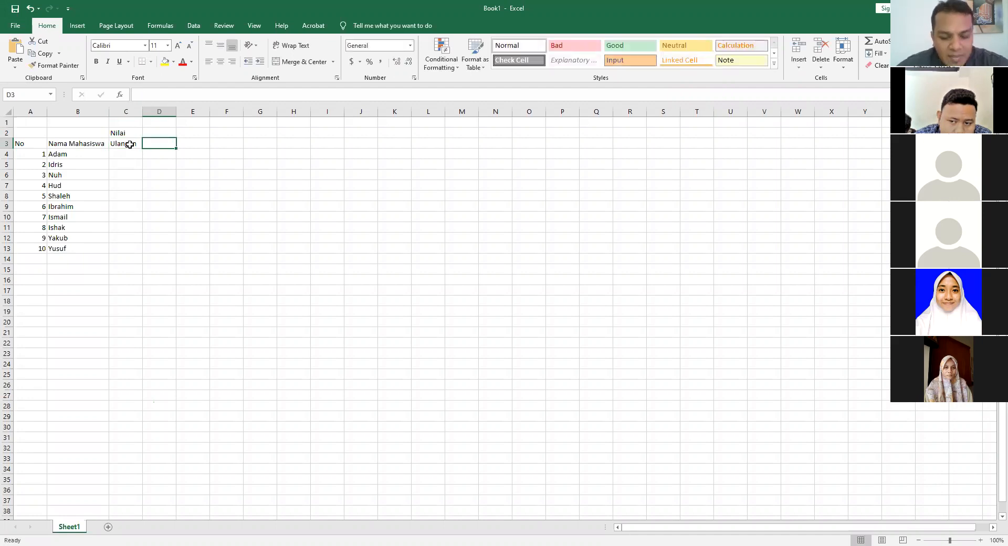
pyautogui.write('%')
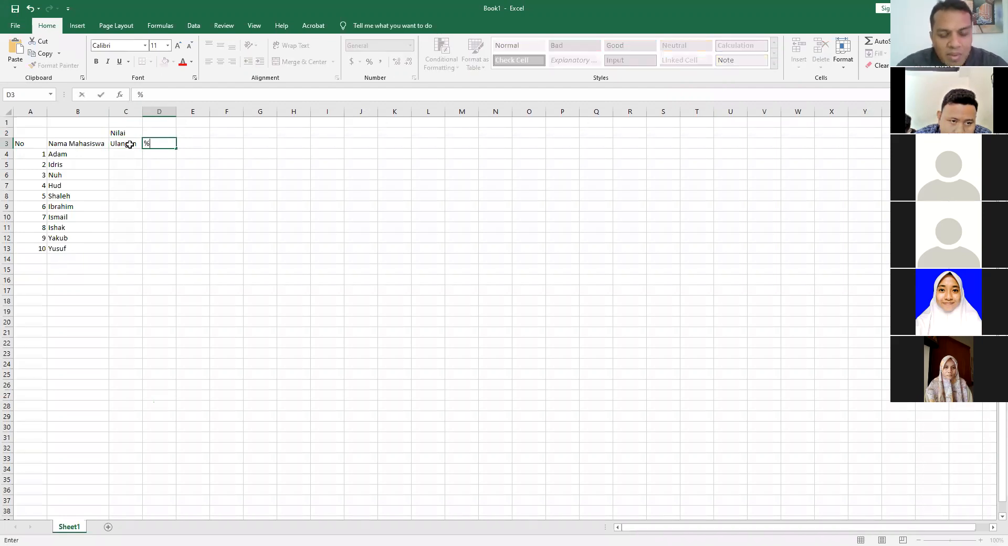
pyautogui.write('10')
pyautogui.press('Up')
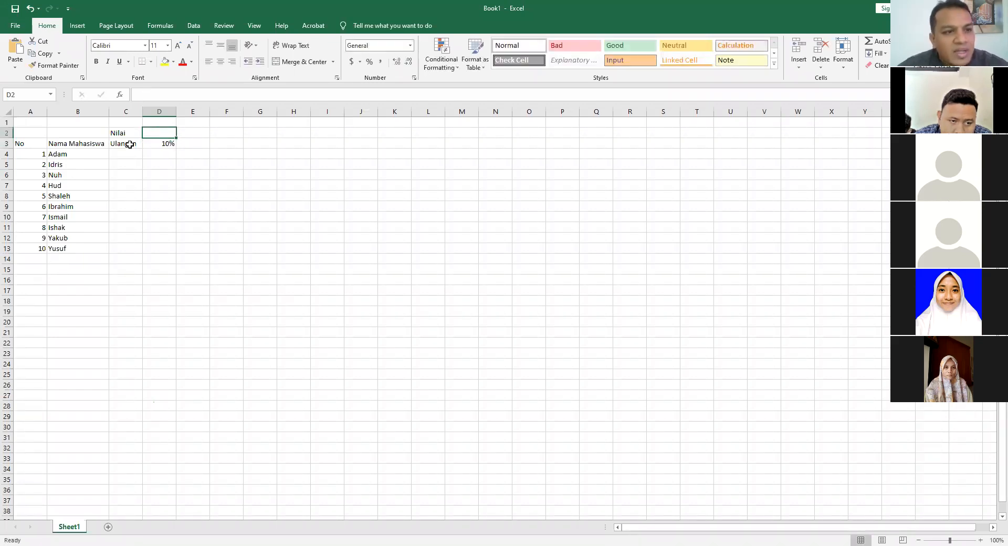
# - Enter the headers Ujian with a 30% weight in E3:F3 and Tugas with a 20% weight in G3:H3
pyautogui.press('Down')
pyautogui.press('Right')
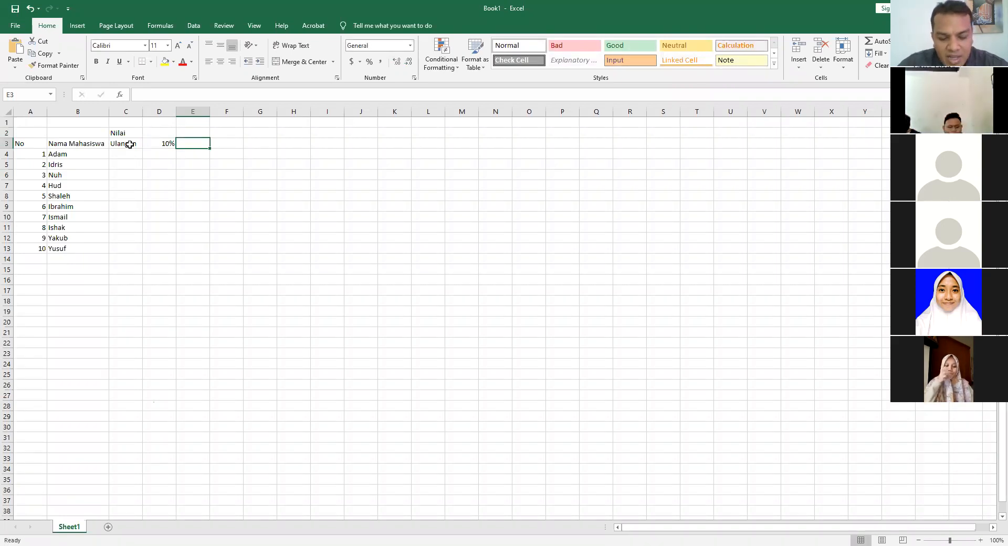
pyautogui.write('Ujian')
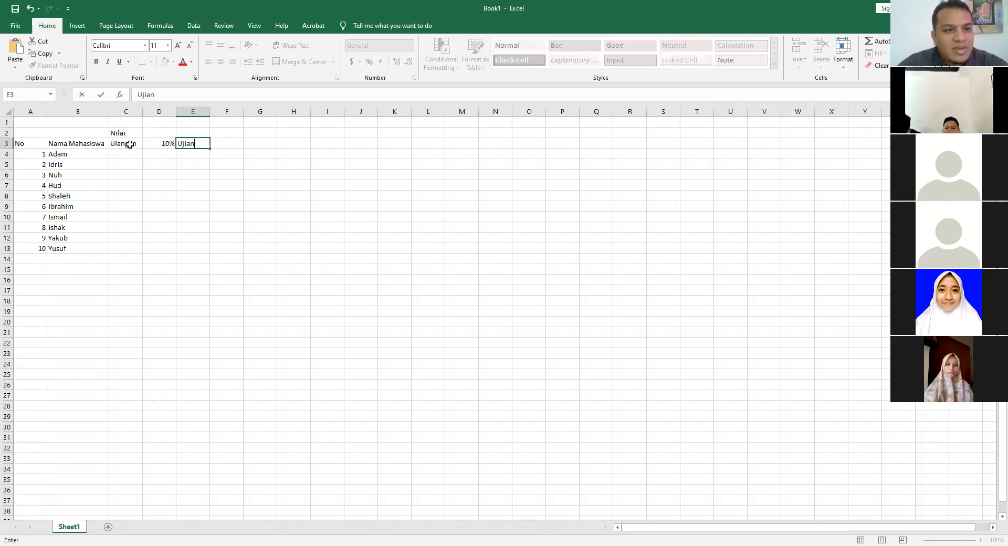
pyautogui.press('Right')
pyautogui.write('30%')
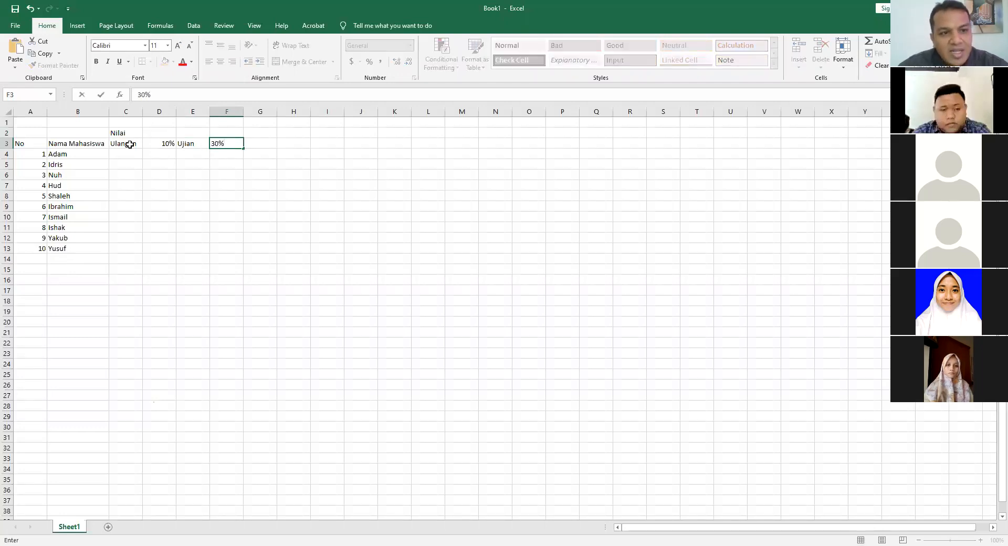
pyautogui.press('Right')
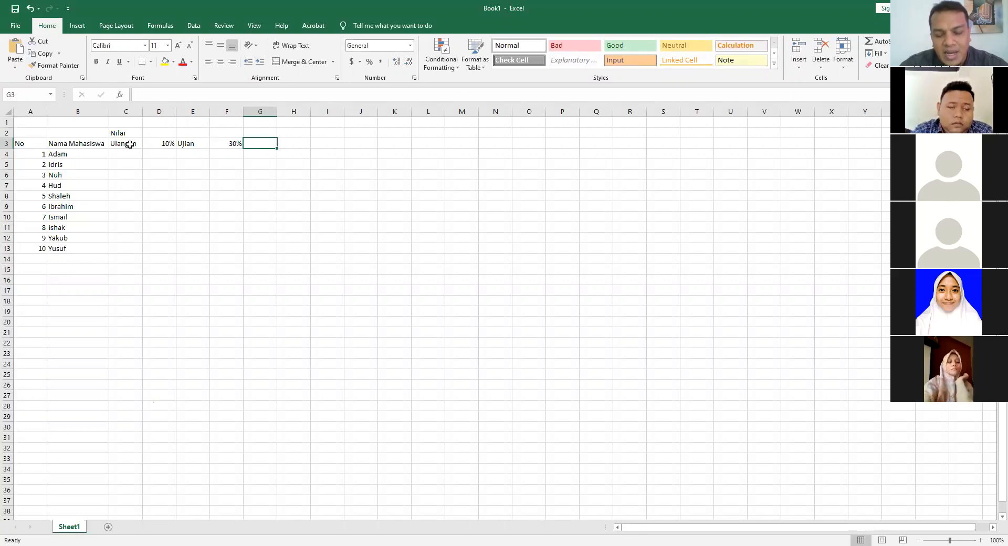
pyautogui.write('Tugas')
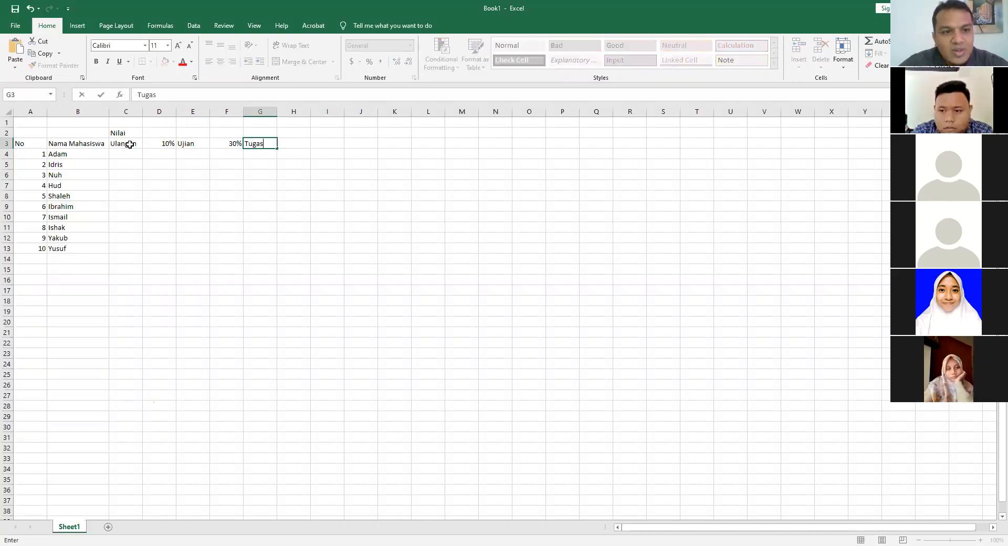
pyautogui.press('Right')
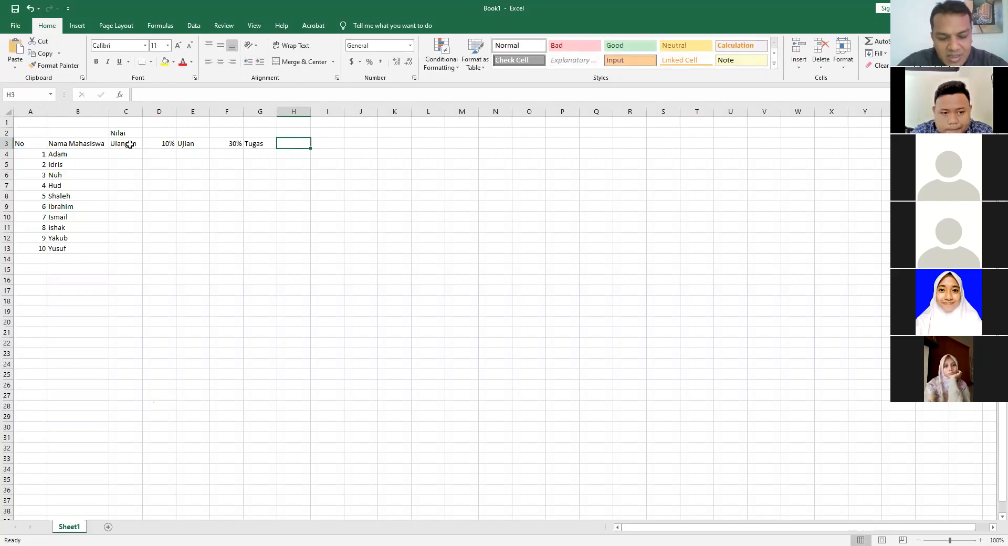
pyautogui.write('20%')
pyautogui.press('Tab')
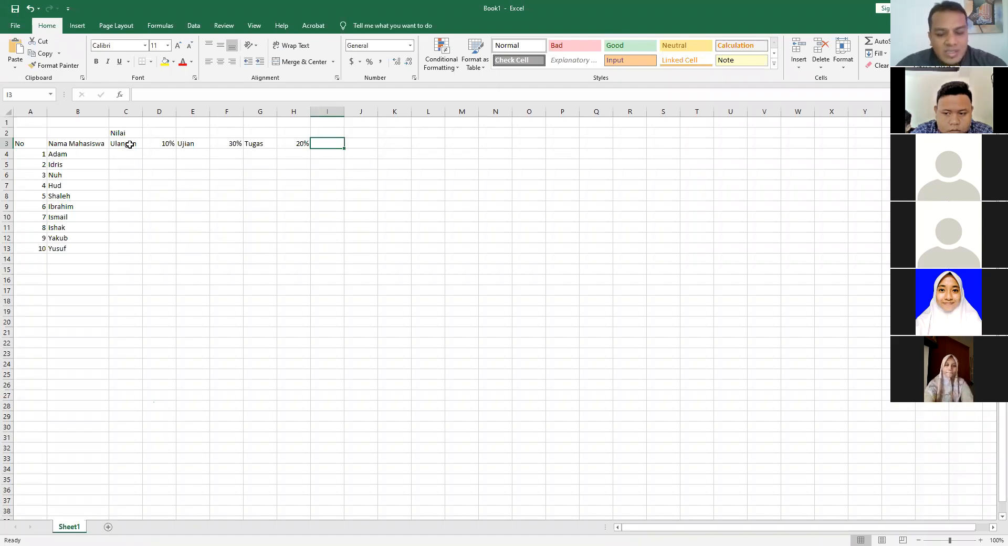
pyautogui.write('Kuis')
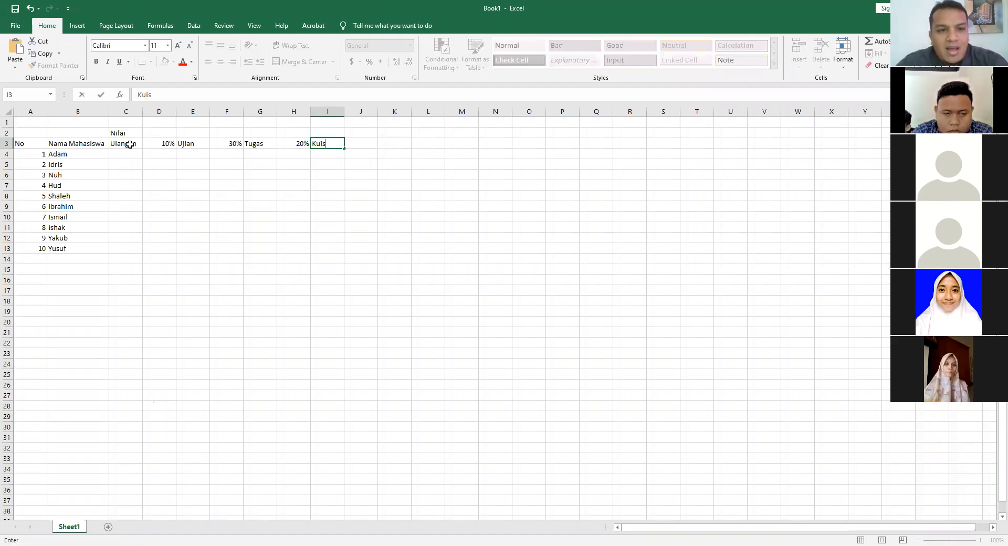
pyautogui.press('BackSpace')
pyautogui.press('BackSpace')
pyautogui.press('BackSpace')
pyautogui.press('BackSpace')
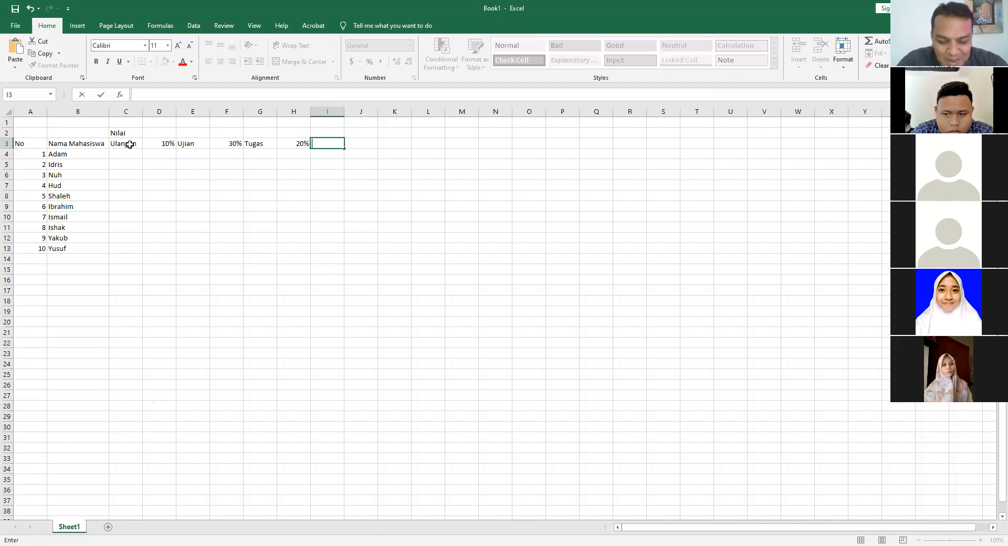
# - Enter the header Tugas Kelompok in I3 and its 20% weight in J3
pyautogui.write('Tugas Ke')
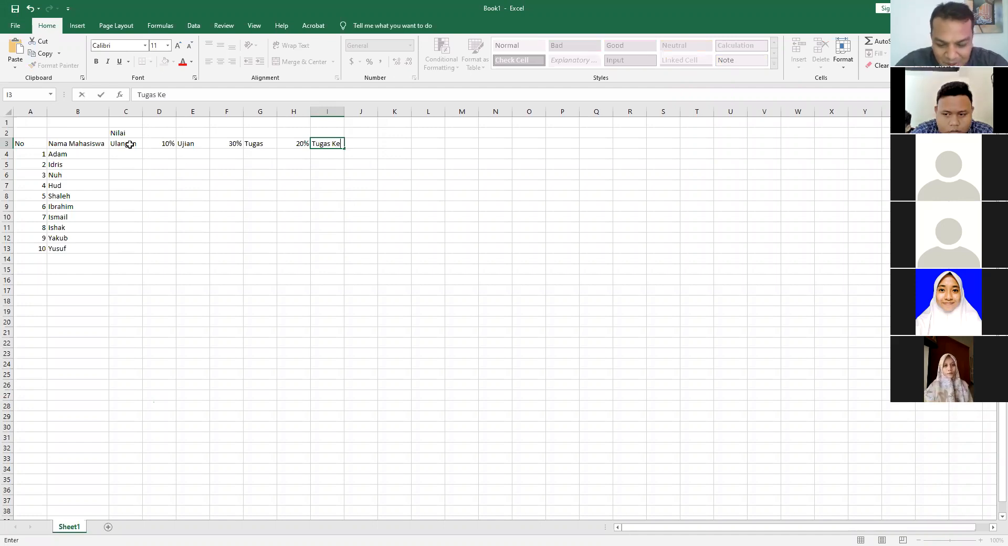
pyautogui.write('lompok')
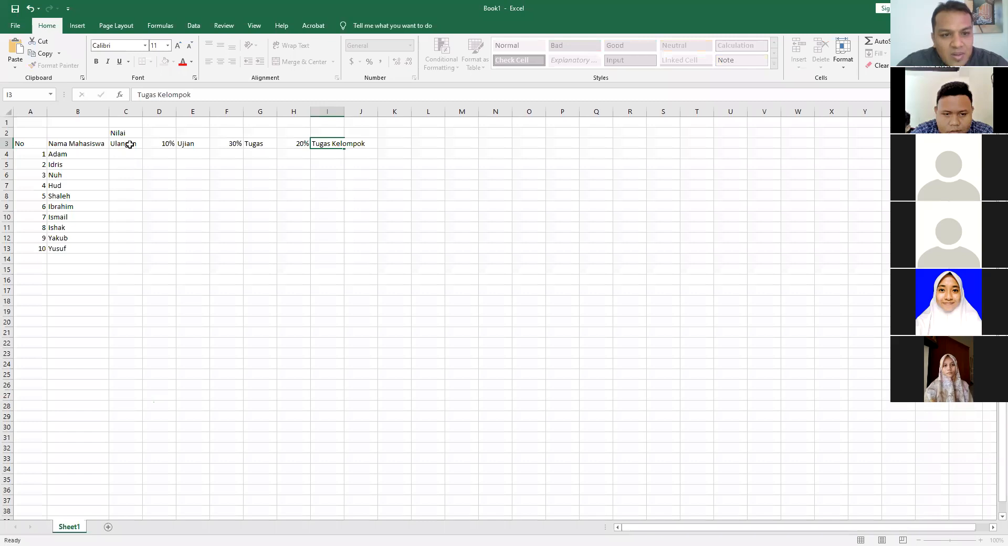
pyautogui.press('Tab')
pyautogui.write('2')
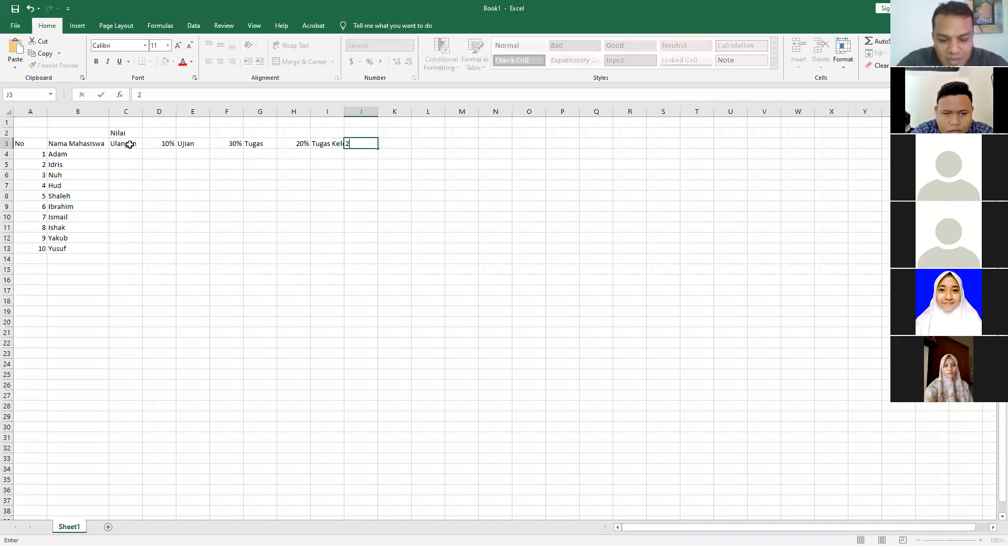
pyautogui.write('0%')
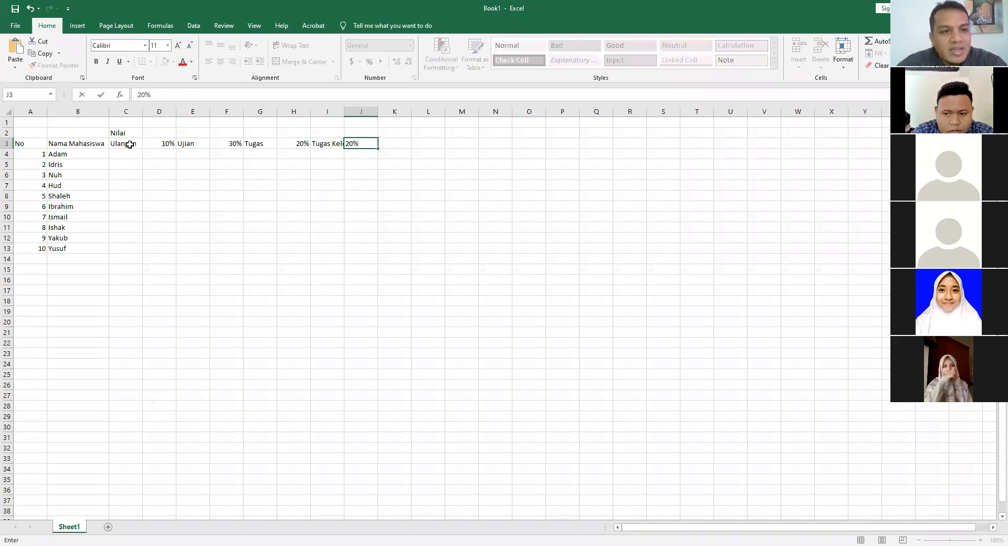
pyautogui.press('Tab')
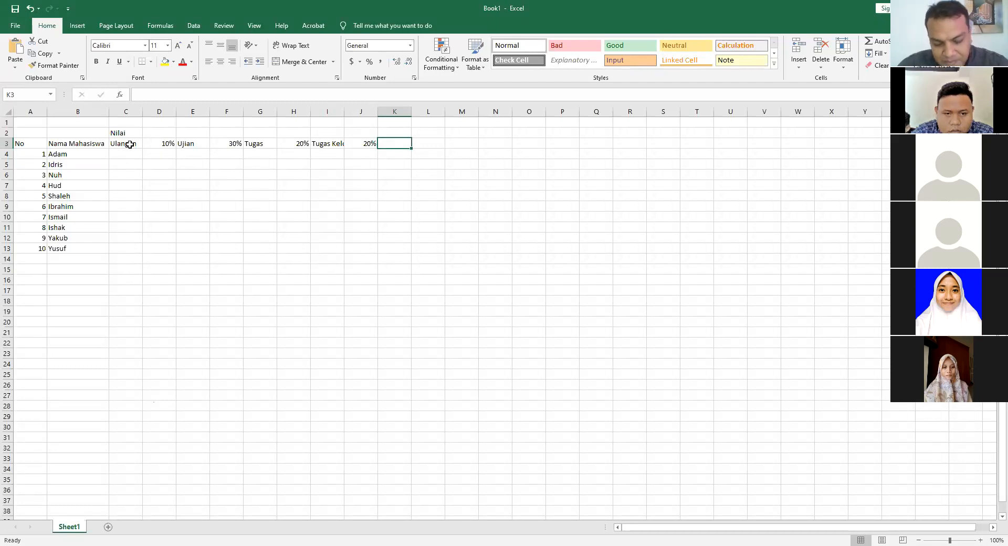
# - Enter the header Disiplin in K3 and its 20% weight in L3
pyautogui.write('Disiplin')
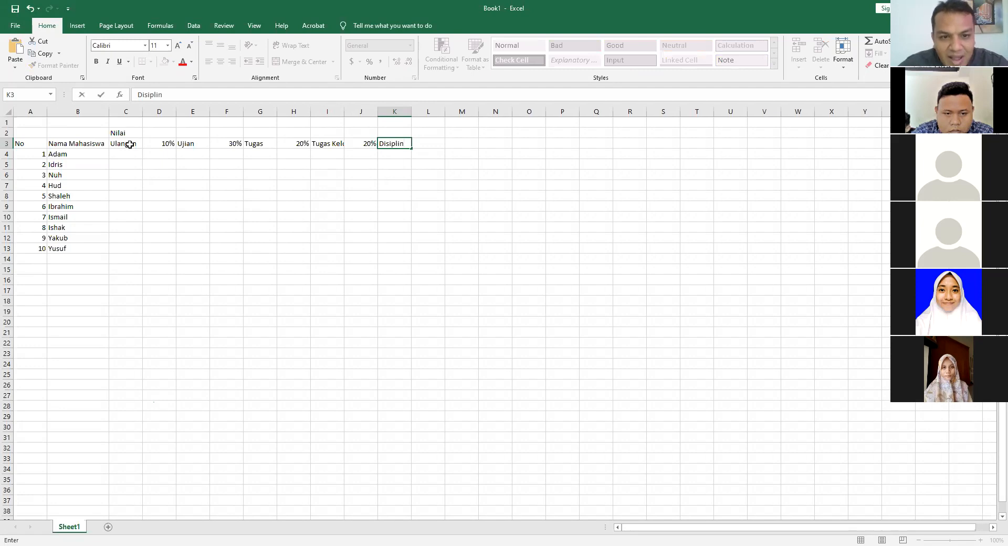
pyautogui.press('Tab')
pyautogui.write('20')
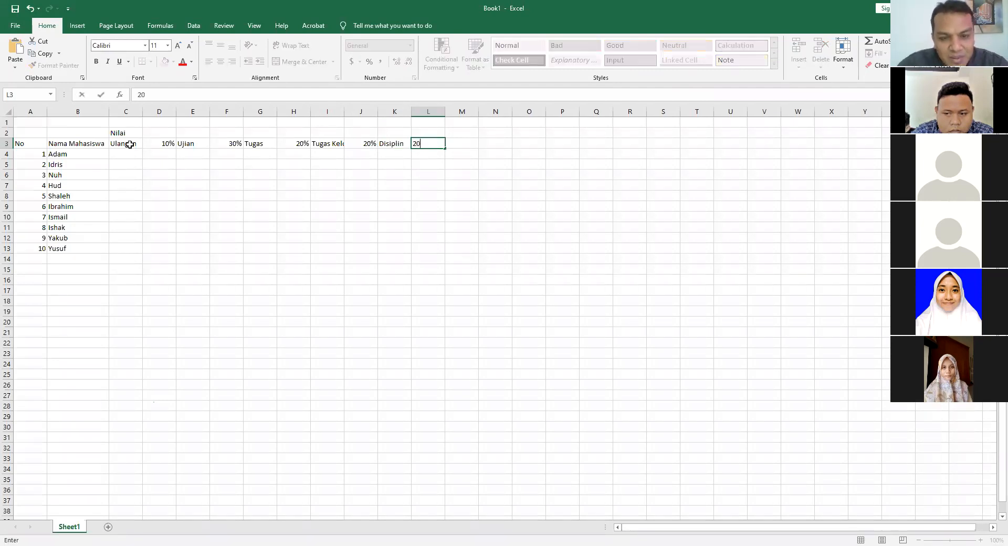
pyautogui.write('%')
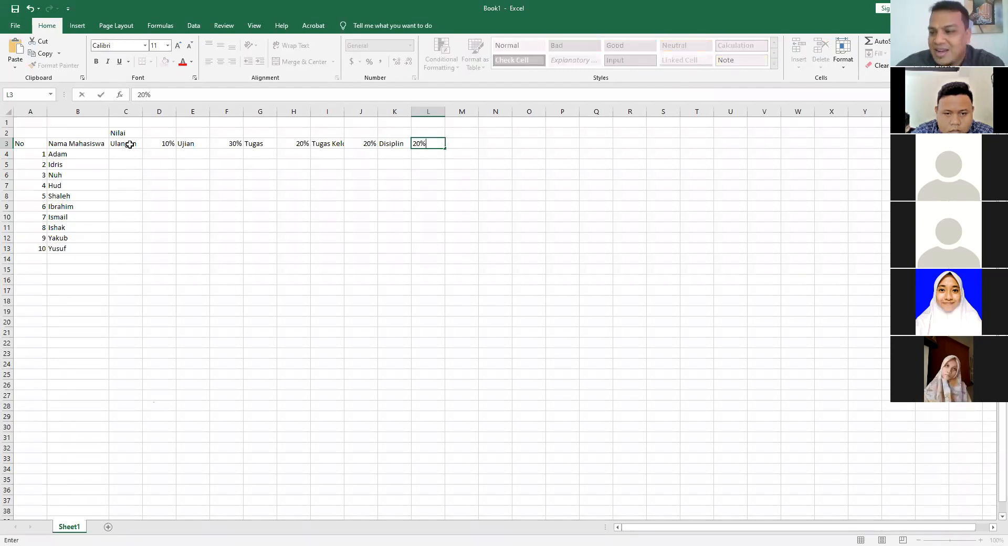
pyautogui.press('Return')
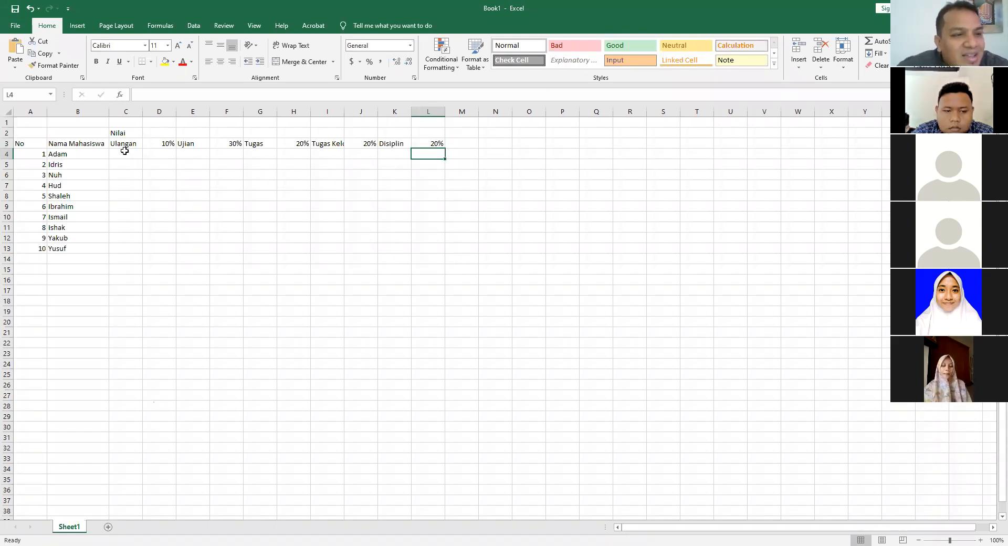
# - Enter the first five Ulangan scores 87, 80, 60, 56 and 60 in cells C4 to C8
pyautogui.click(124, 151)
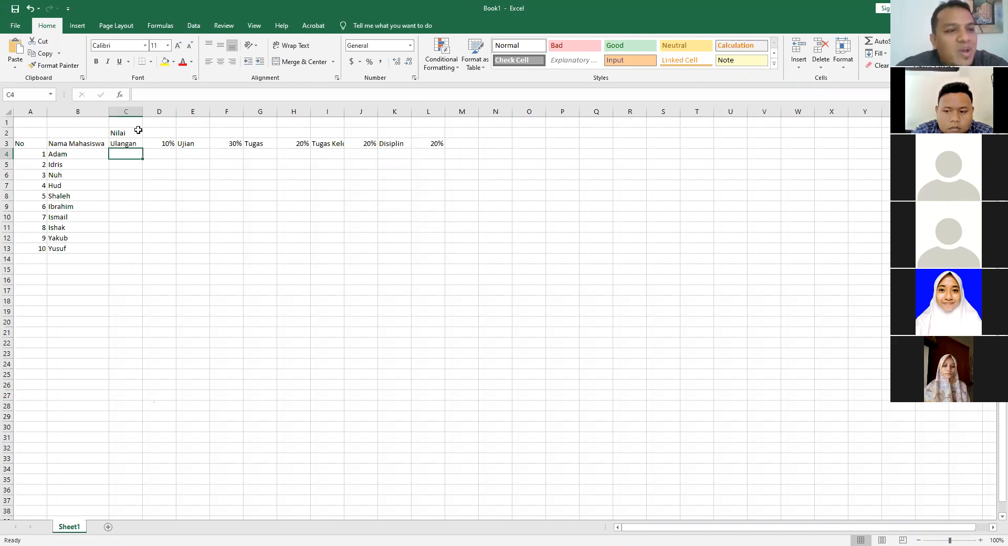
pyautogui.moveTo(129, 144); pyautogui.dragTo(167, 142)
pyautogui.click(133, 156)
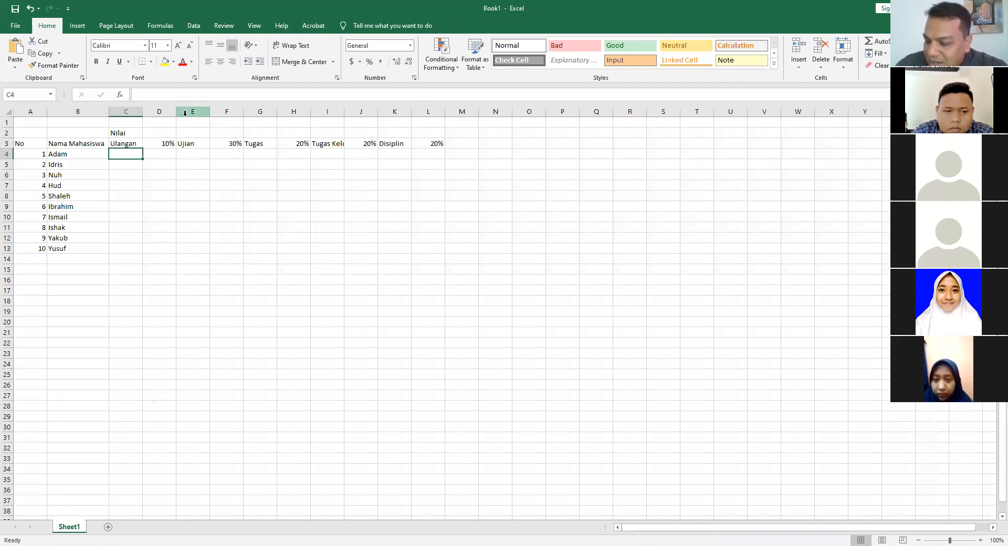
pyautogui.write('87')
pyautogui.press('Return')
pyautogui.write('8')
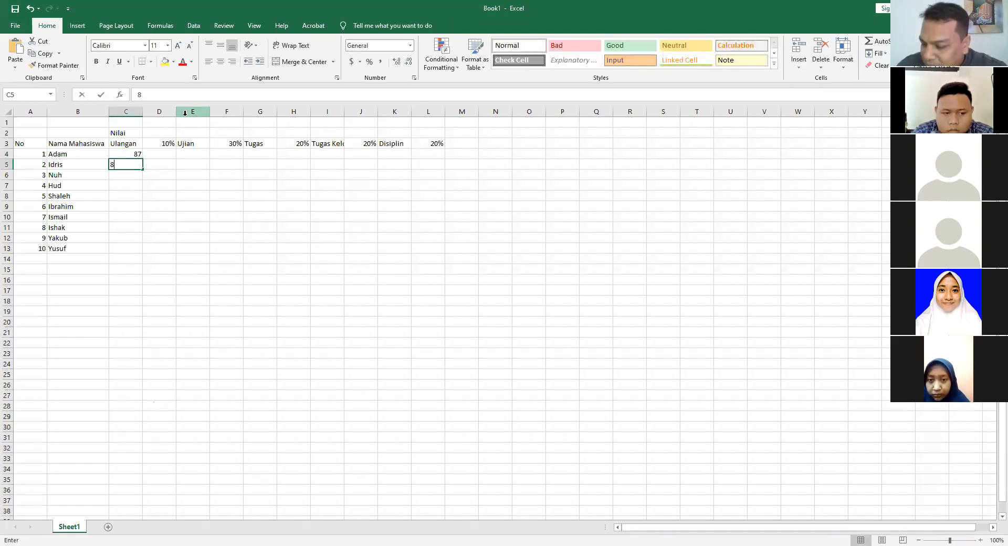
pyautogui.write('0')
pyautogui.press('Return')
pyautogui.write('60')
pyautogui.press('Return')
pyautogui.write('56')
pyautogui.press('Return')
pyautogui.write('60')
pyautogui.press('Return')
# - Enter the remaining five Ulangan scores 88, 89, 90, 78 and 75 in cells C9 to C13
pyautogui.write('88')
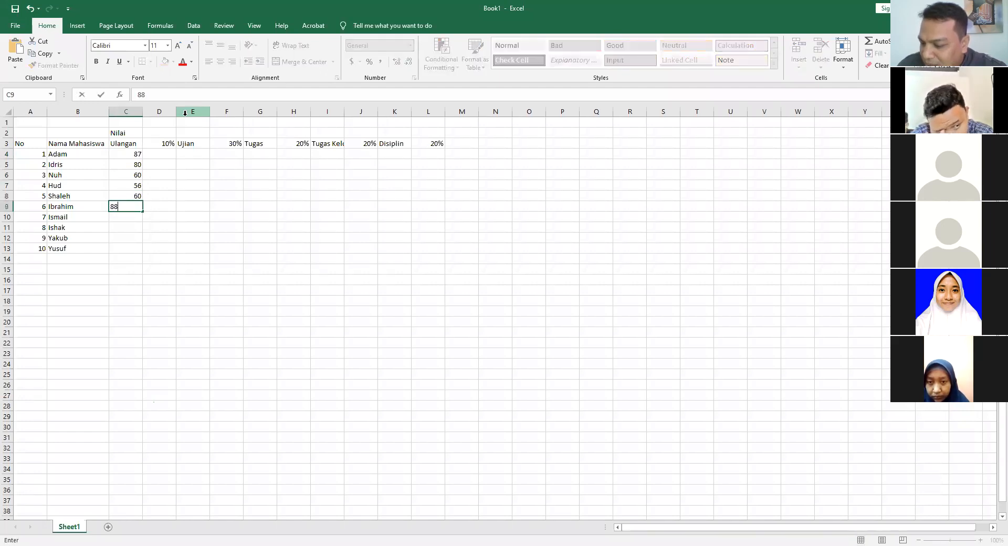
pyautogui.press('Return')
pyautogui.write('89')
pyautogui.press('Return')
pyautogui.write('90')
pyautogui.press('Return')
pyautogui.write('78')
pyautogui.press('Return')
pyautogui.write('75')
pyautogui.press('Return')
pyautogui.write('74')
pyautogui.press('Return')
pyautogui.press('Up')
pyautogui.press('Delete')
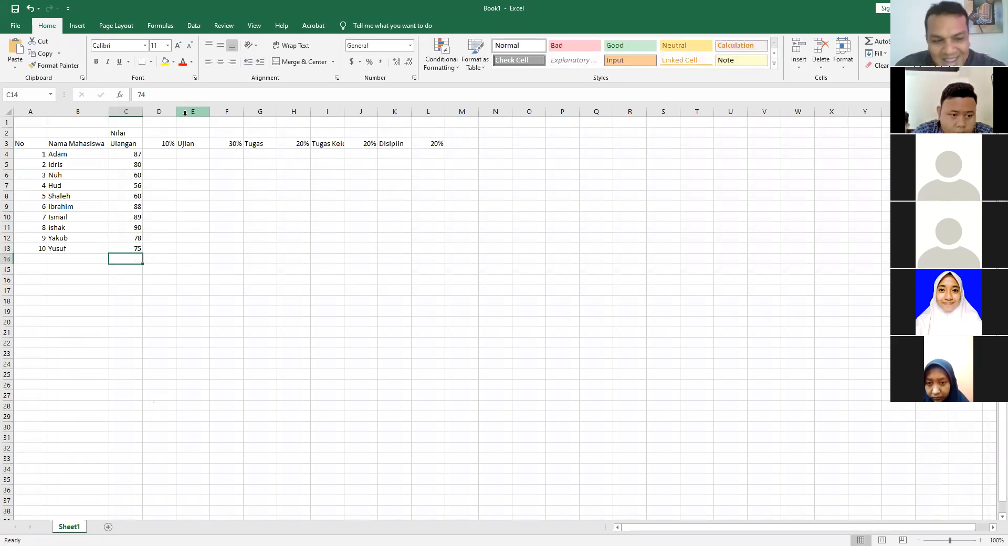
pyautogui.press('Up')
pyautogui.press('Up')
pyautogui.click(133, 154)
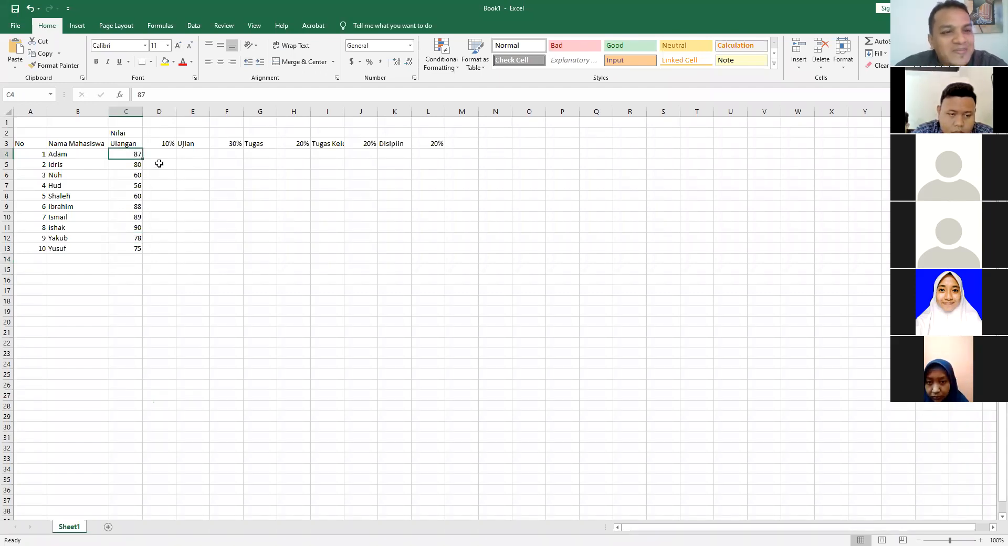
pyautogui.click(193, 151)
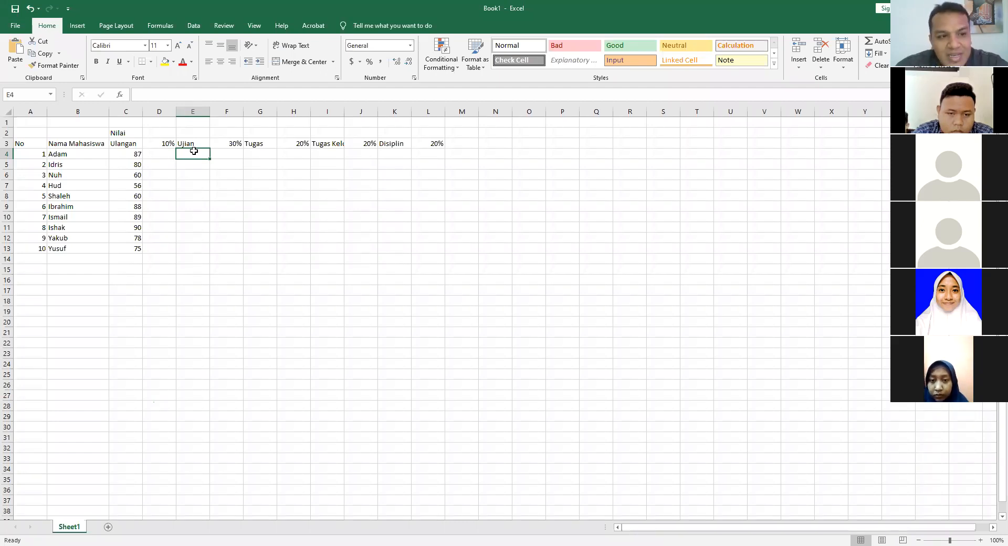
pyautogui.click(120, 153)
pyautogui.click(184, 156)
pyautogui.moveTo(130, 153); pyautogui.dragTo(140, 250)
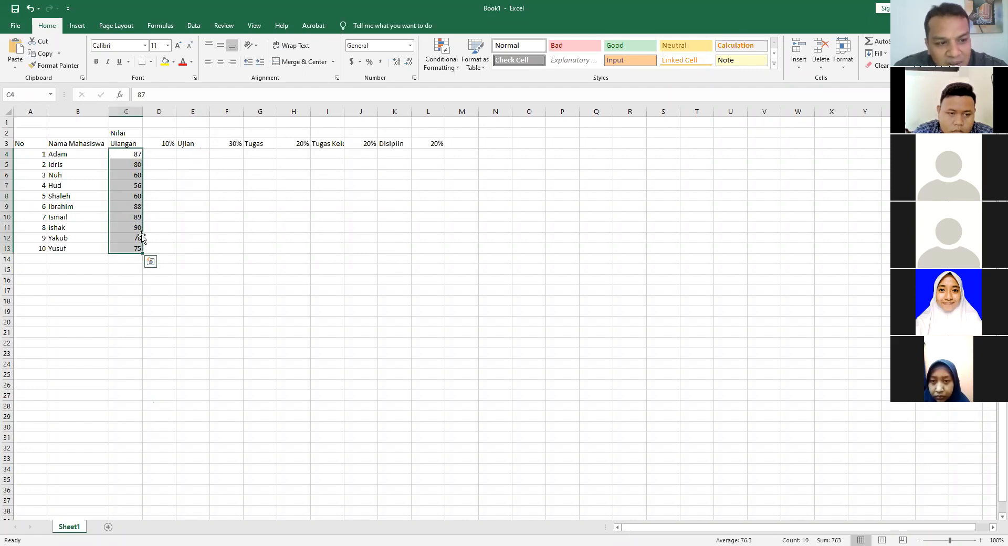
pyautogui.click(186, 154)
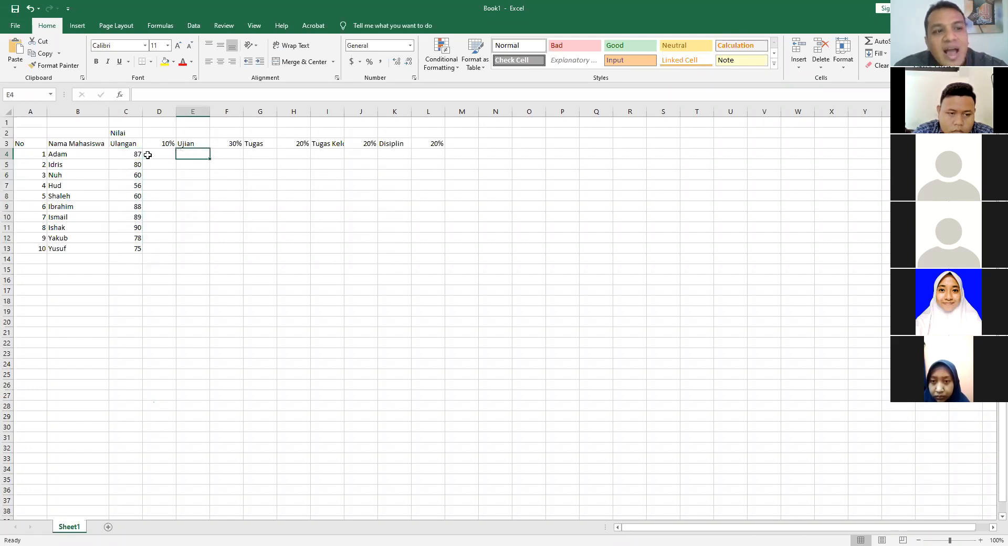
pyautogui.click(131, 155)
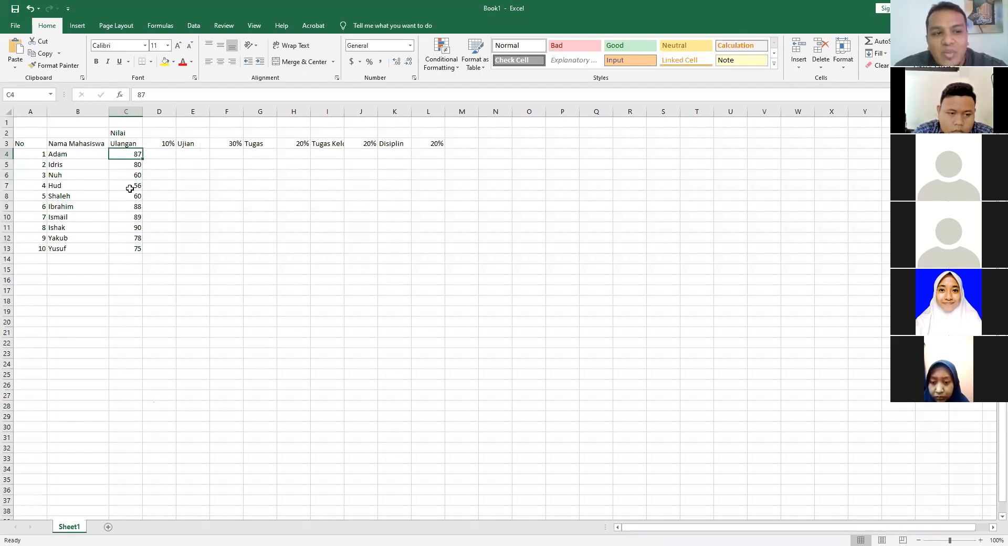
pyautogui.click(188, 153)
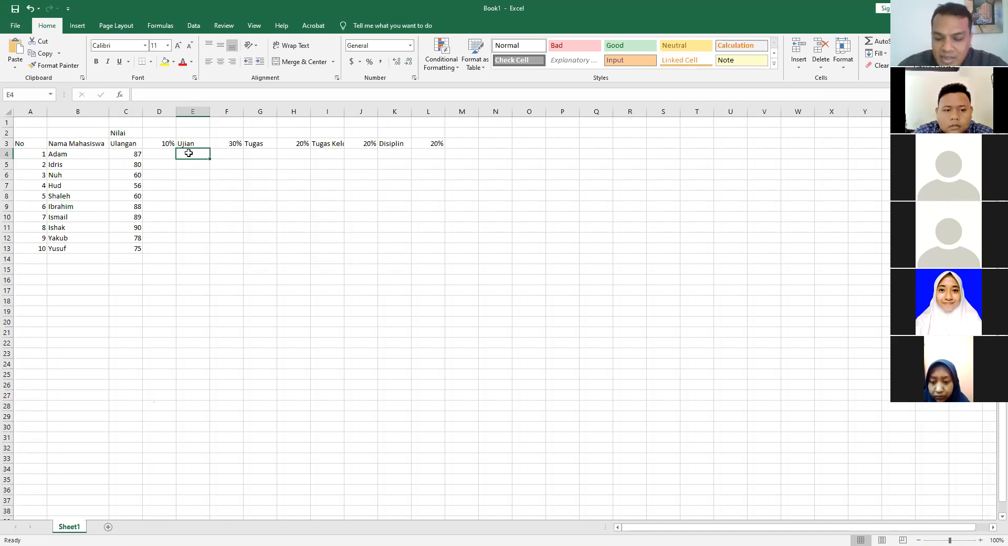
# - Enter the formula =C4+3 in Ujian cell E4 and fill it down to E13
pyautogui.write('=')
pyautogui.press('BackSpace')
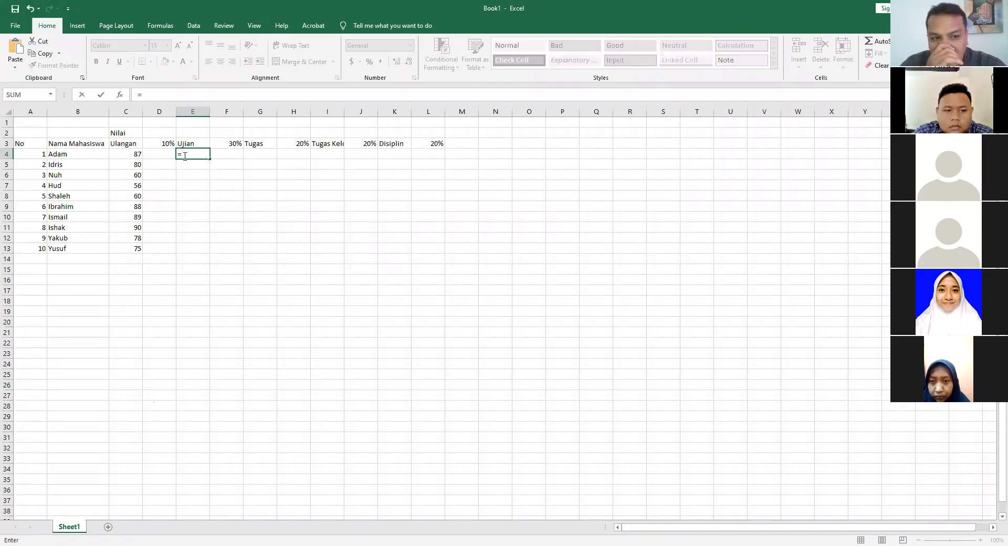
pyautogui.click(125, 153)
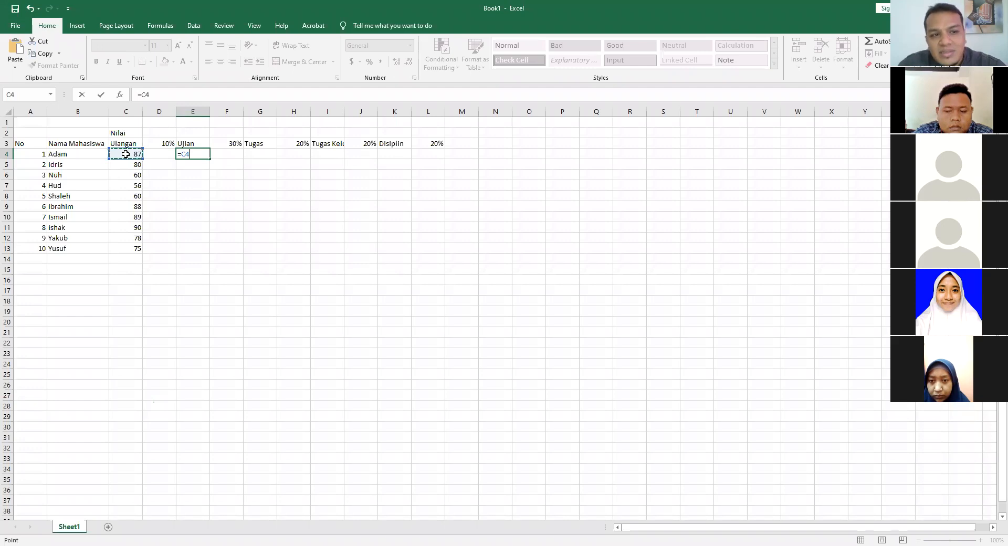
pyautogui.write('+3')
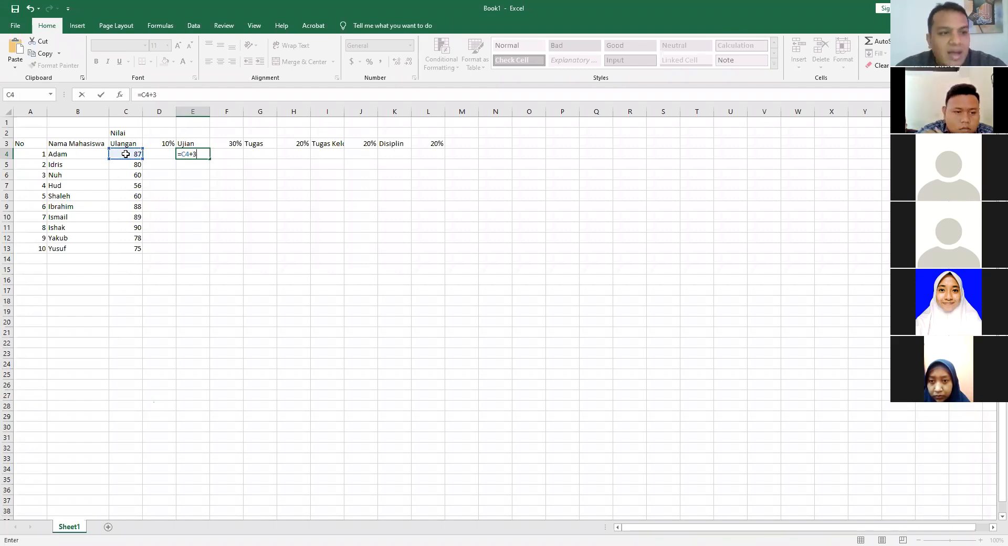
pyautogui.press('Return')
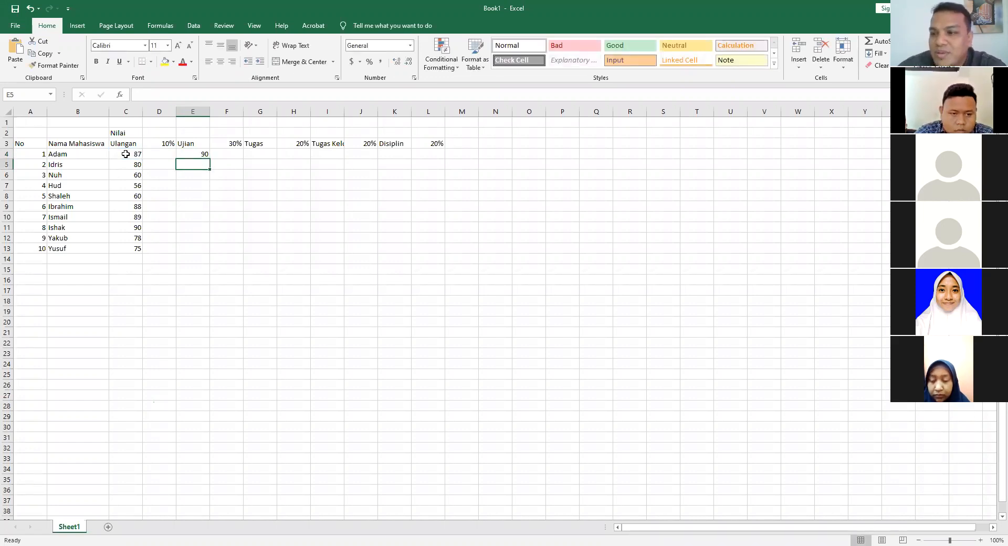
pyautogui.click(198, 153)
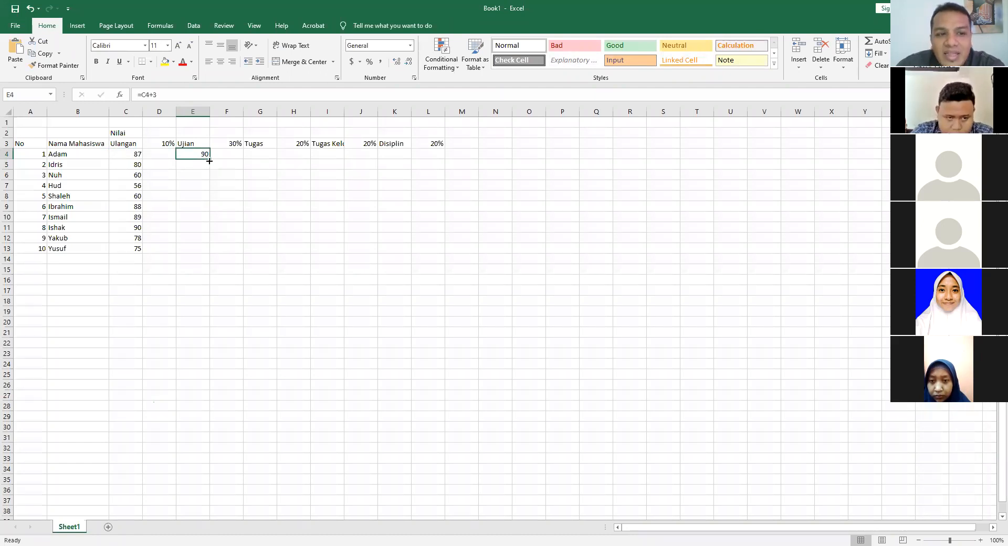
pyautogui.doubleClick(209, 158)
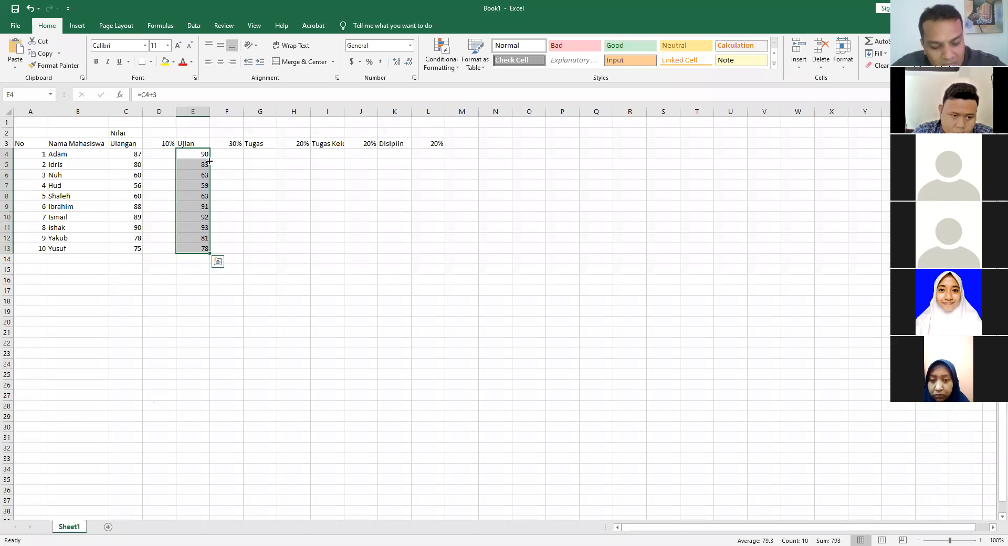
pyautogui.hotkey('ctrl', 'z')
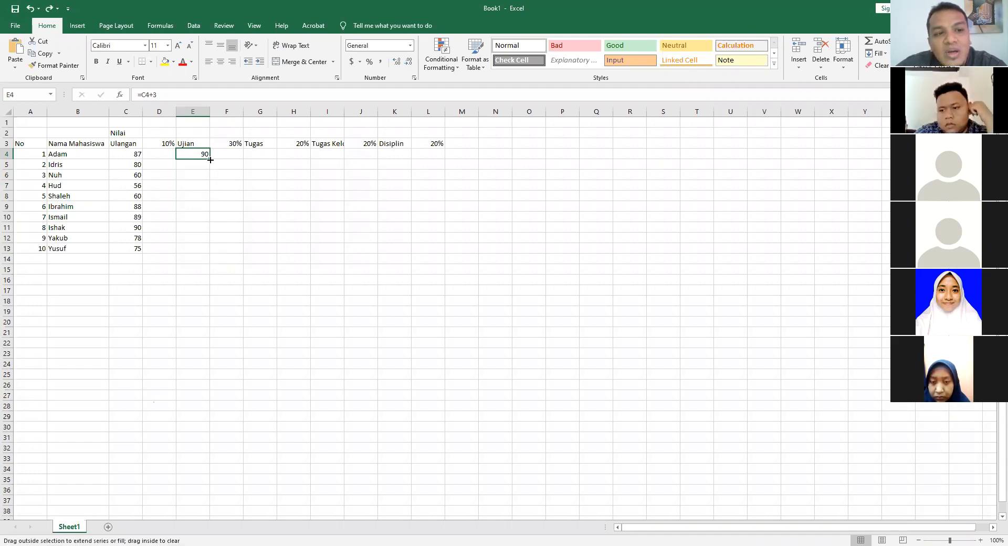
pyautogui.doubleClick(209, 160)
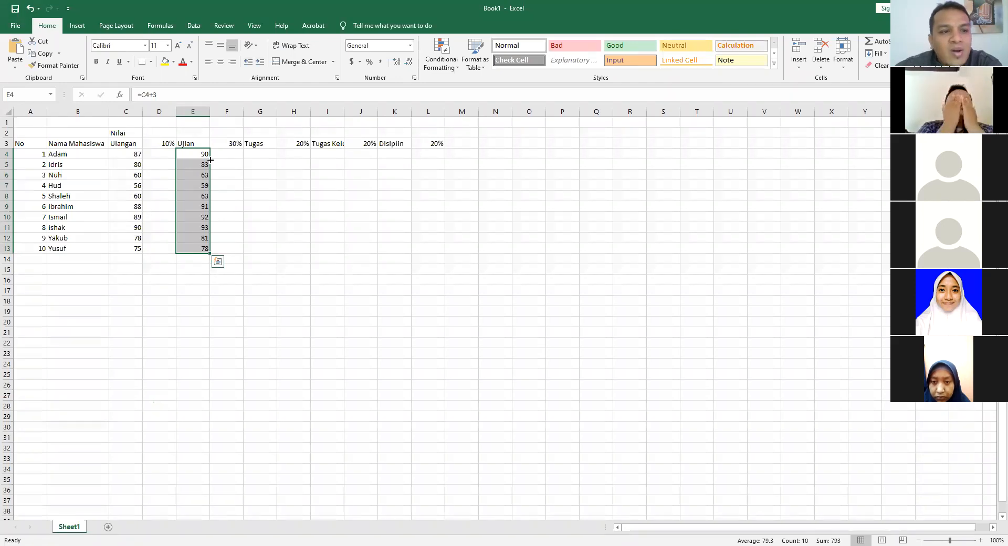
pyautogui.click(209, 158)
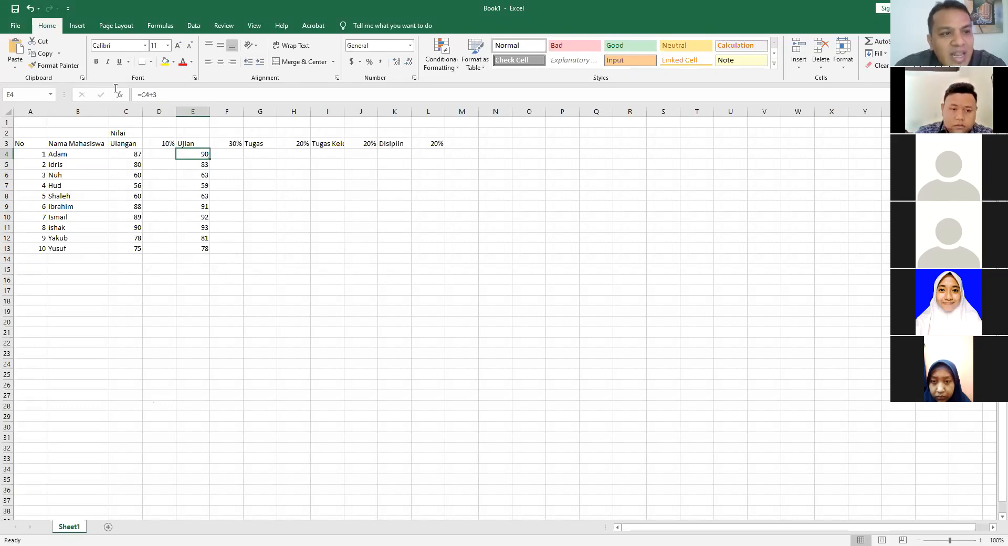
pyautogui.tripleClick(139, 95)
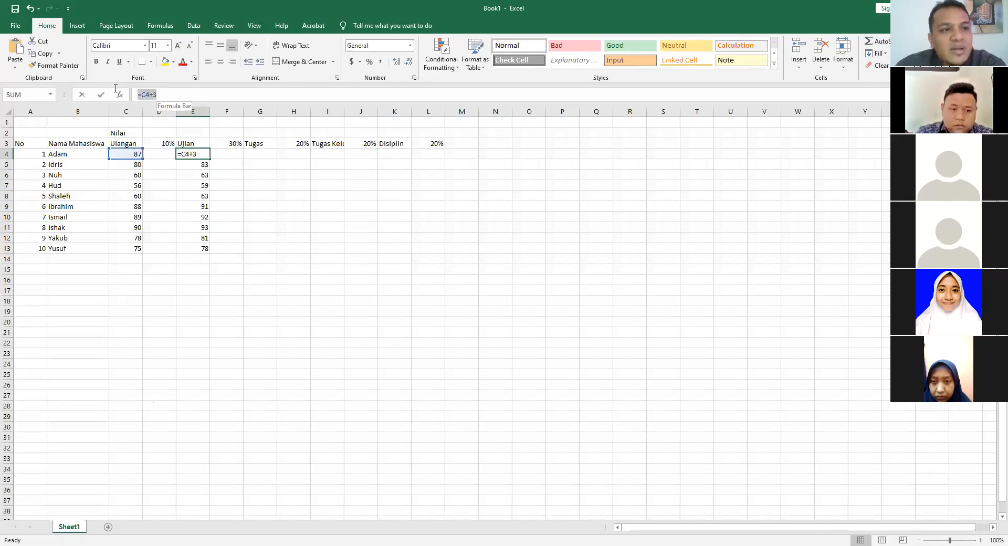
pyautogui.write('=')
pyautogui.click(195, 171)
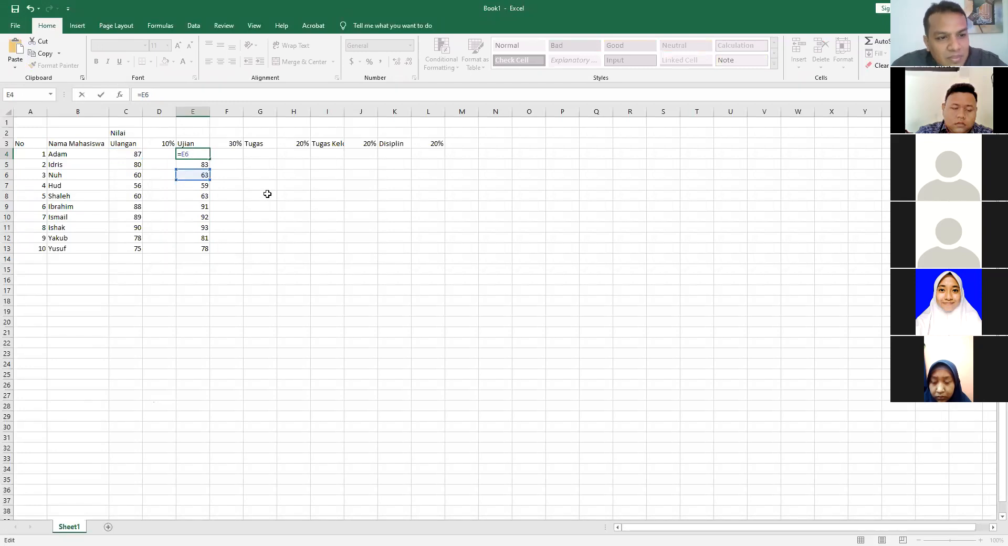
pyautogui.click(267, 194)
pyautogui.click(195, 155)
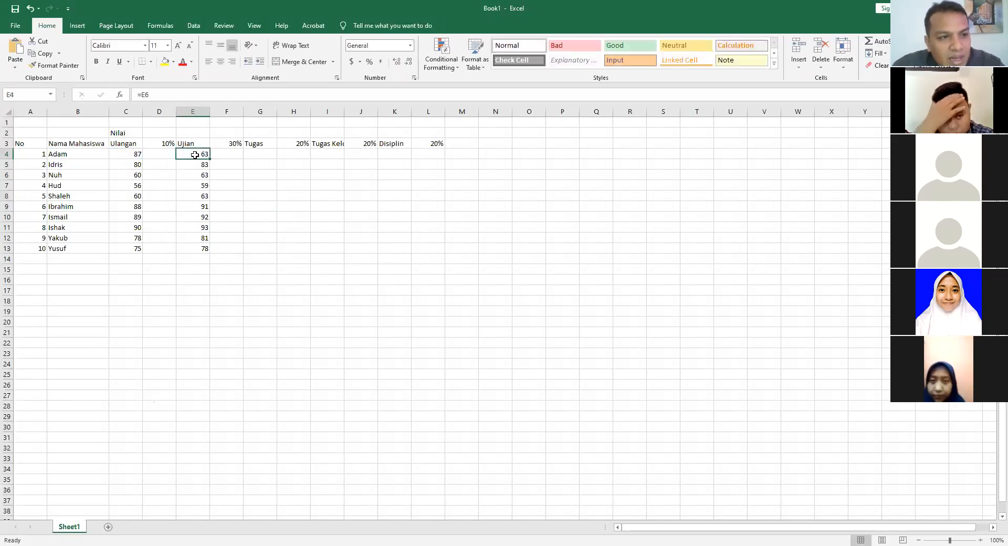
pyautogui.hotkey('ctrl', 'z')
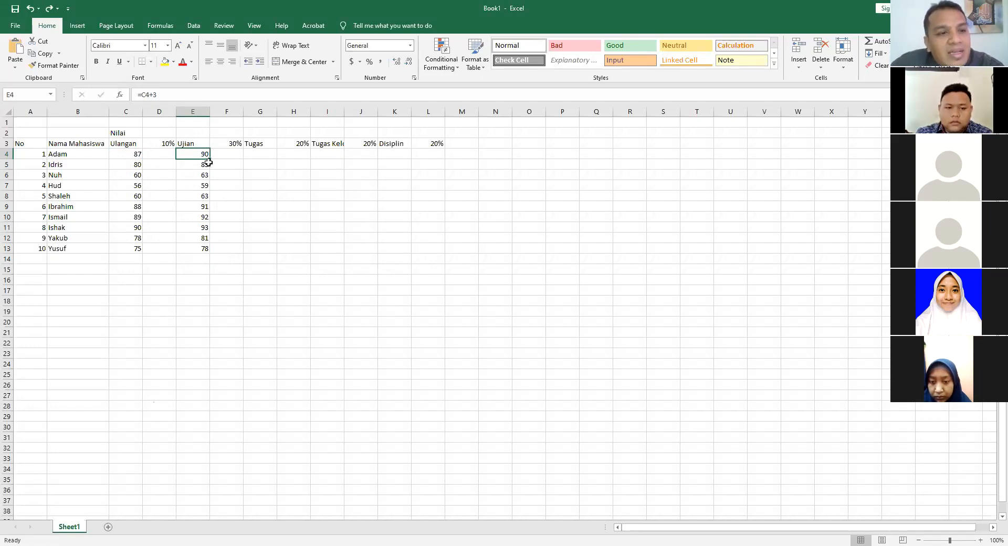
# - Examine the Ulangan cell C4 and the cell references in the Ujian formulas from E4 to E7
pyautogui.click(136, 154)
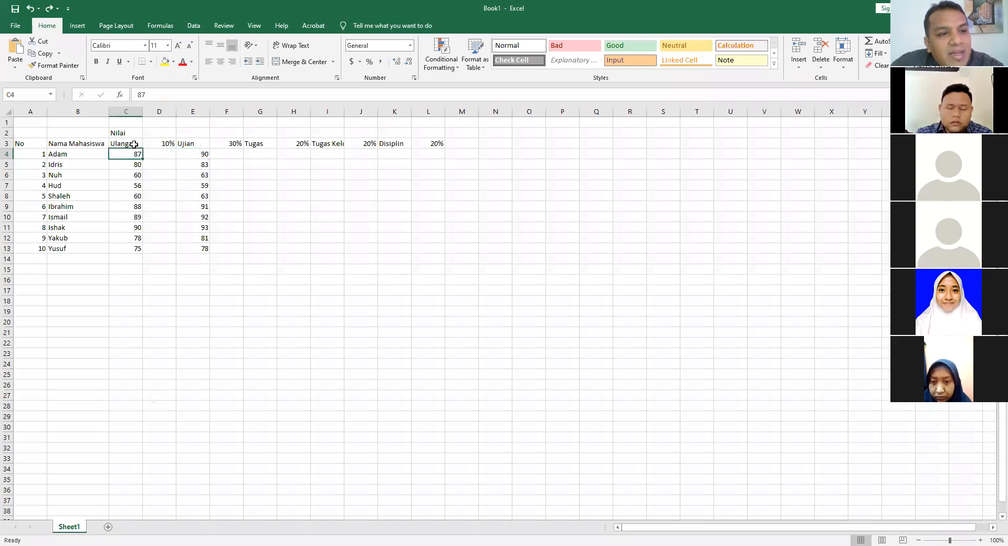
pyautogui.click(126, 109)
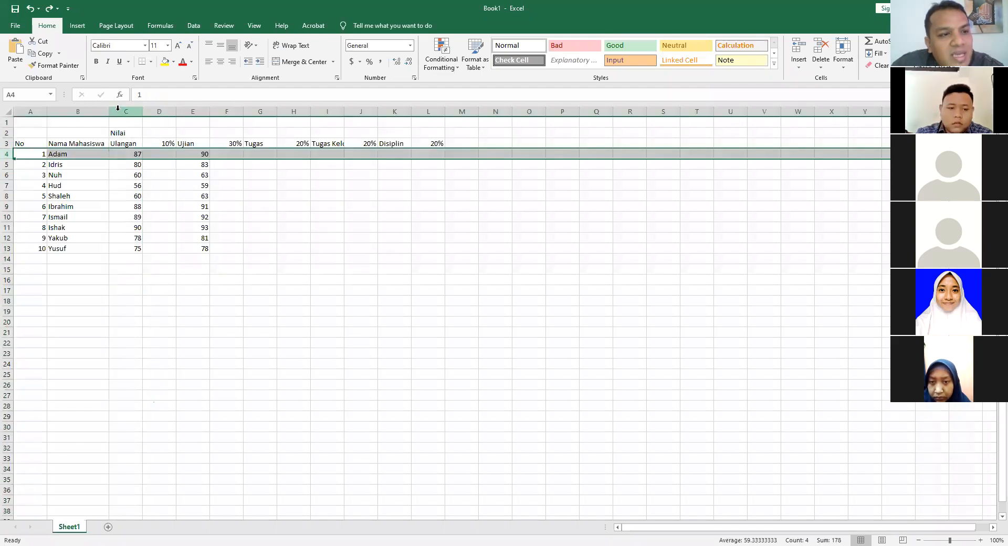
pyautogui.click(198, 113)
pyautogui.click(198, 155)
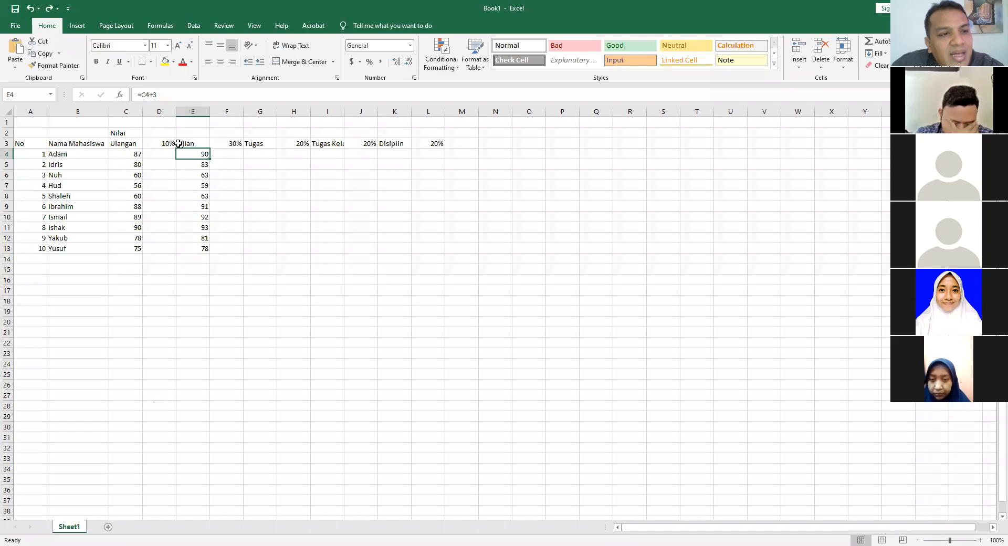
pyautogui.click(200, 164)
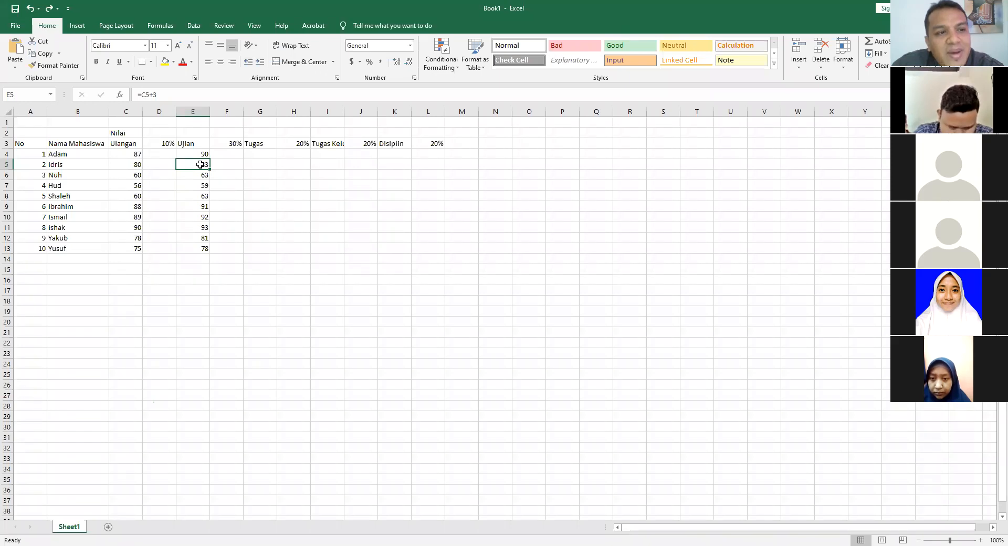
pyautogui.click(196, 174)
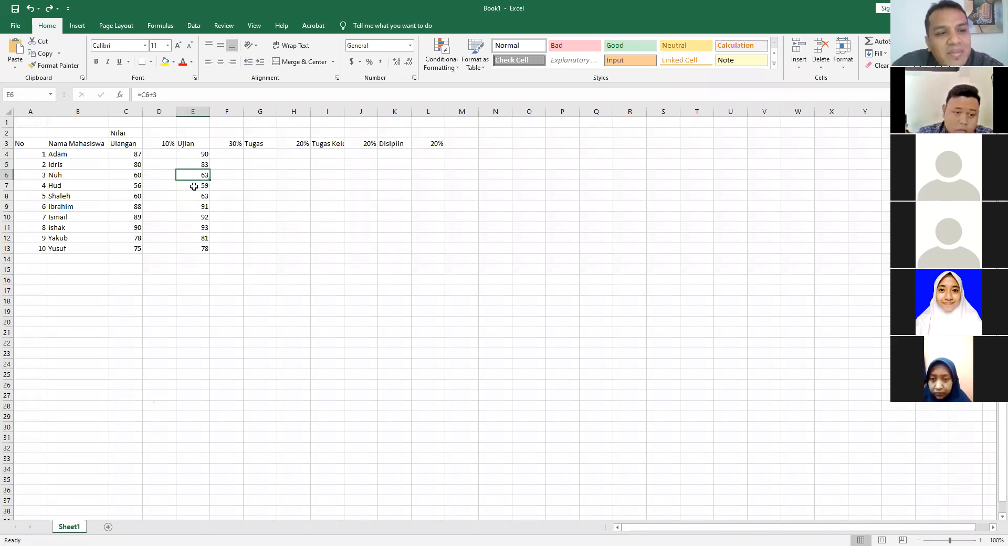
pyautogui.click(194, 186)
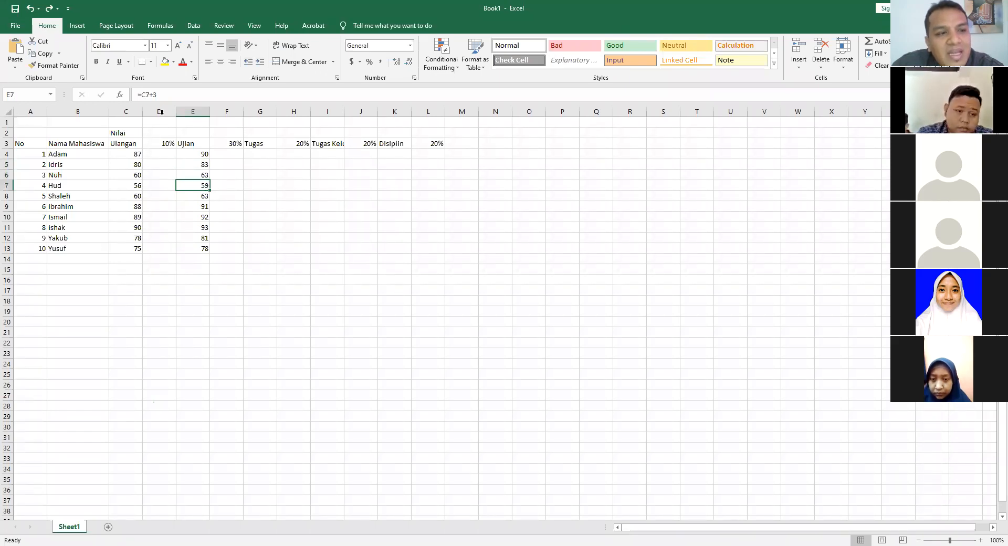
pyautogui.tripleClick(139, 95)
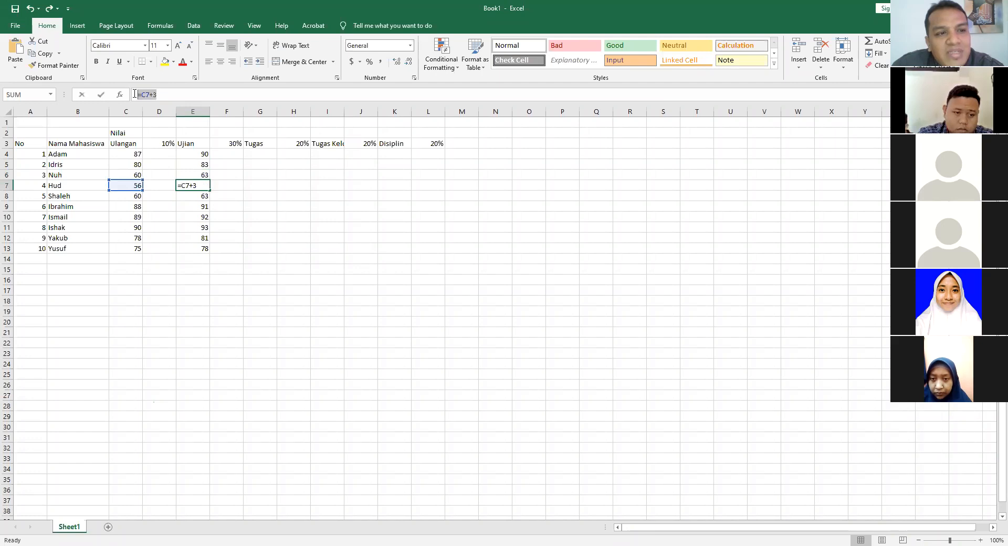
pyautogui.write('=')
pyautogui.click(243, 195)
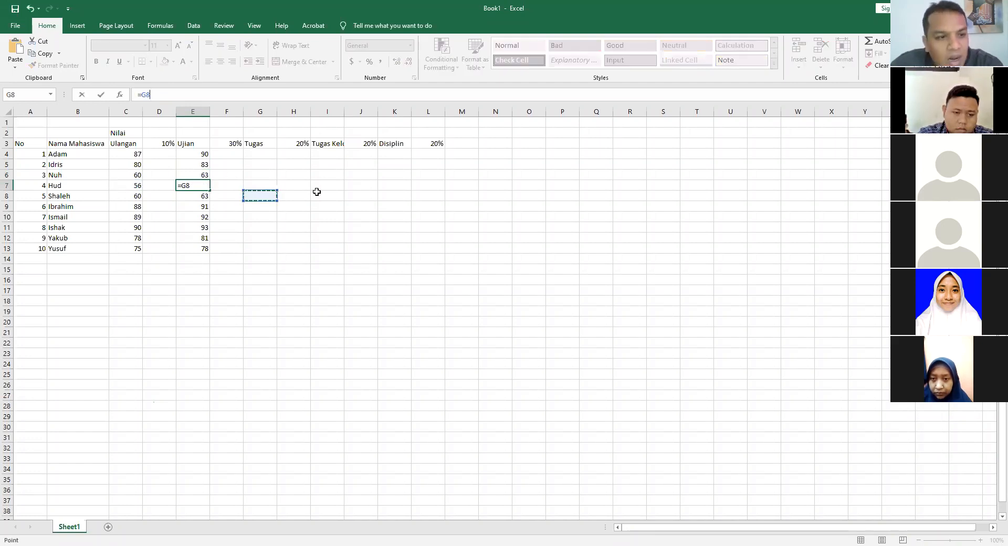
pyautogui.click(349, 215)
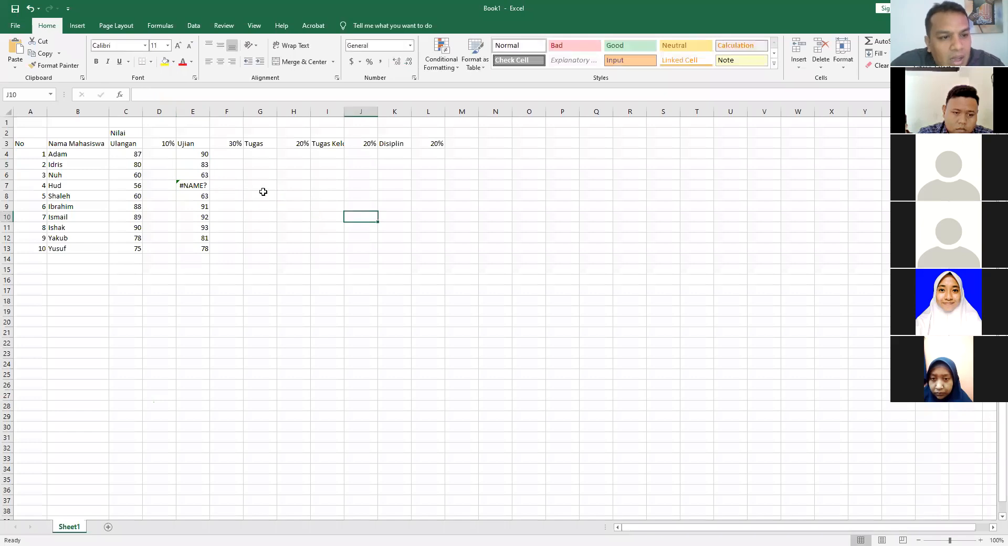
# - Restore the Ujian formula in E7 by filling it down from E6
pyautogui.click(204, 175)
pyautogui.moveTo(209, 180); pyautogui.dragTo(231, 189)
pyautogui.click(230, 187)
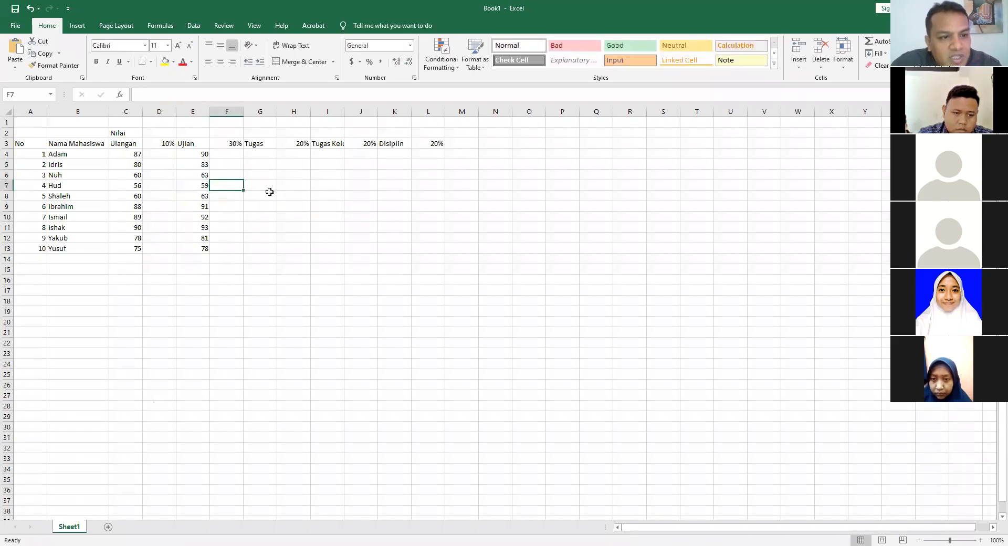
# - Enter the formula =C4+4 in Tugas cell G4 and fill it down to G13
pyautogui.click(266, 154)
pyautogui.write('=')
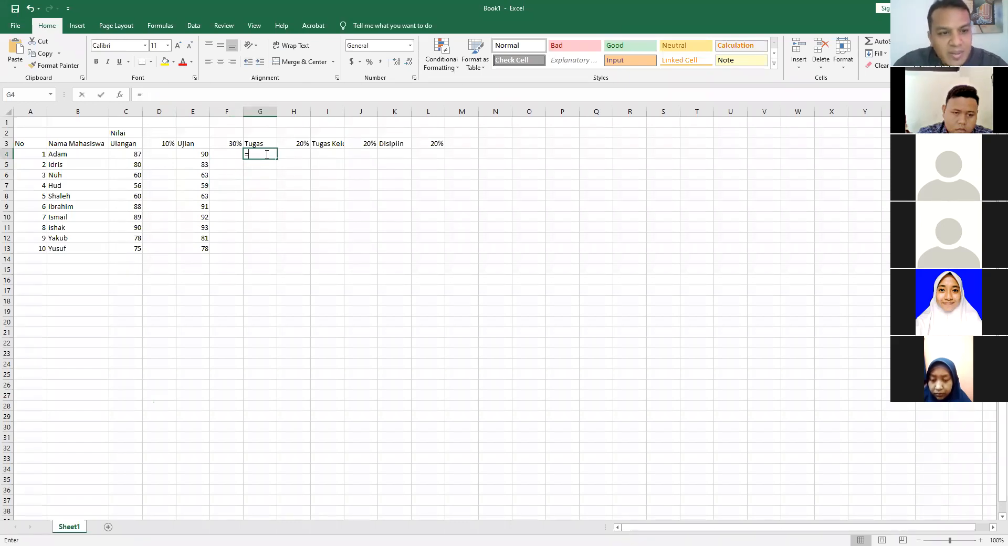
pyautogui.click(133, 156)
pyautogui.write('+4')
pyautogui.press('Return')
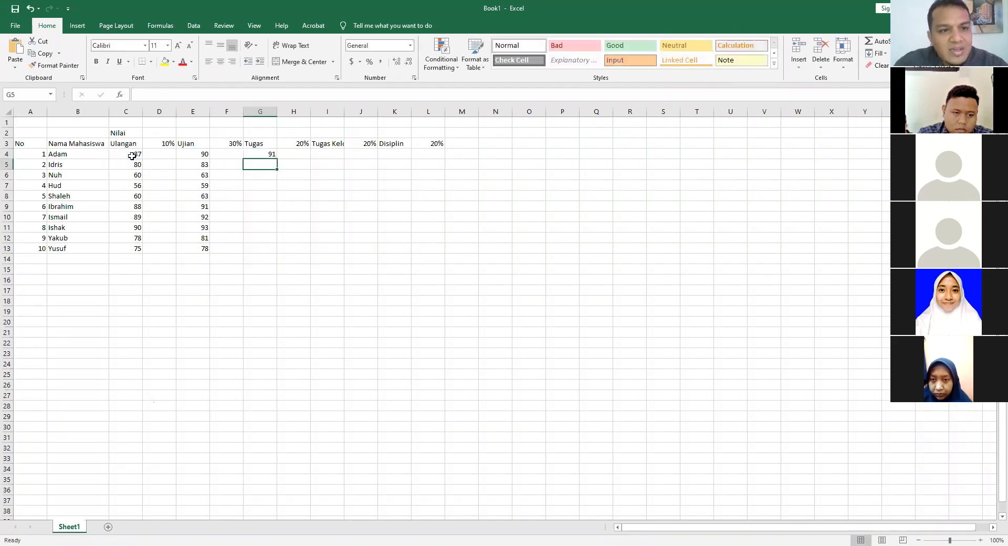
pyautogui.click(262, 154)
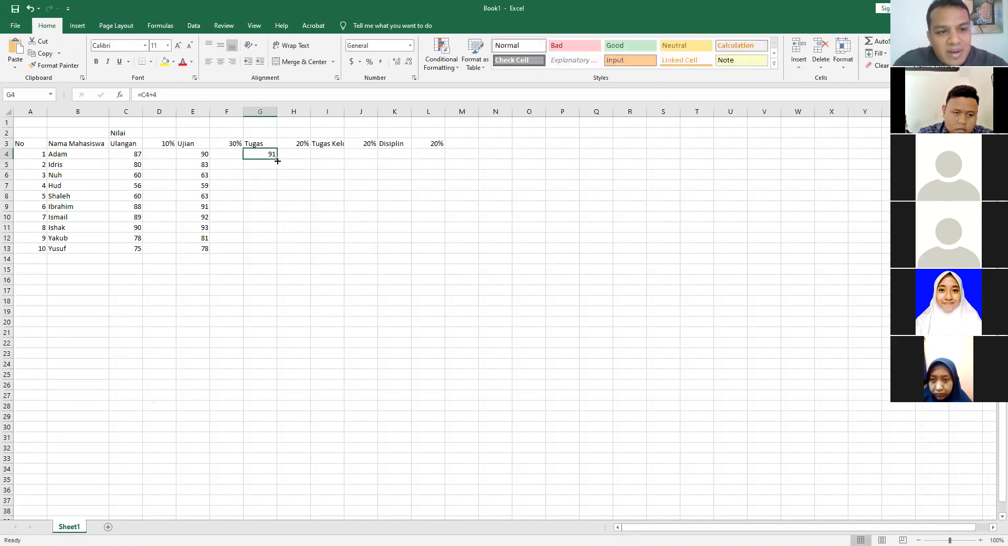
pyautogui.doubleClick(277, 161)
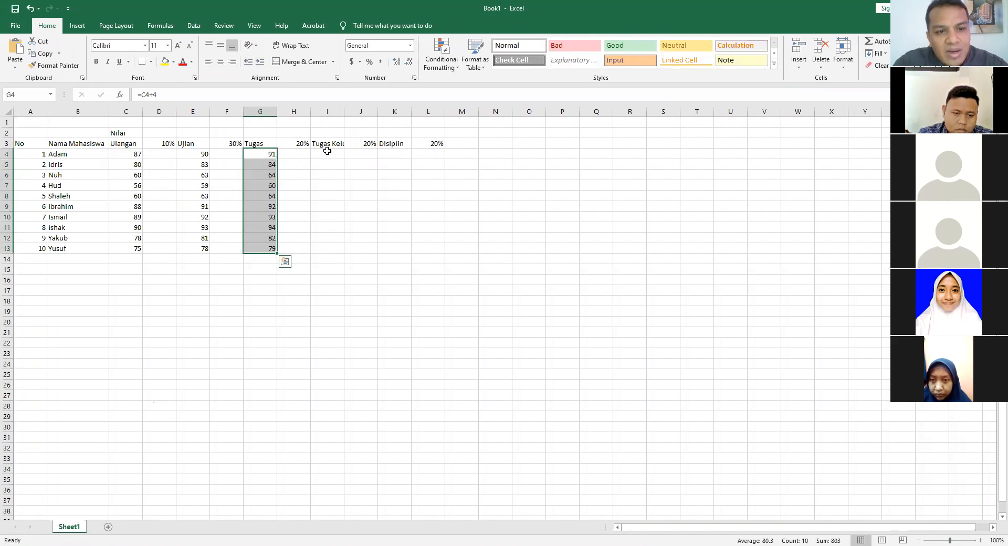
# - Enter the Tugas Kelompok score 90 in I4 and fill it down to I13
pyautogui.click(327, 153)
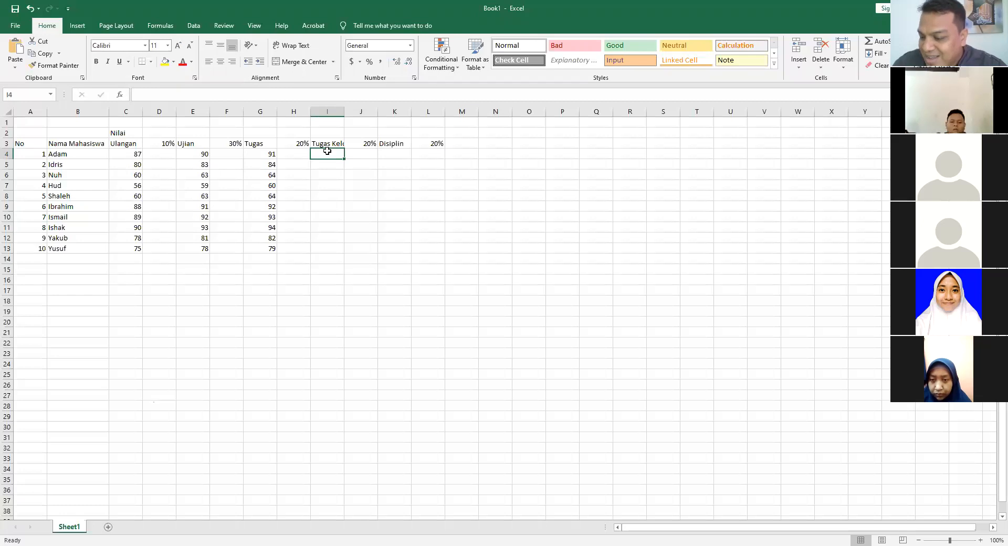
pyautogui.write('90')
pyautogui.press('Return')
pyautogui.click(332, 153)
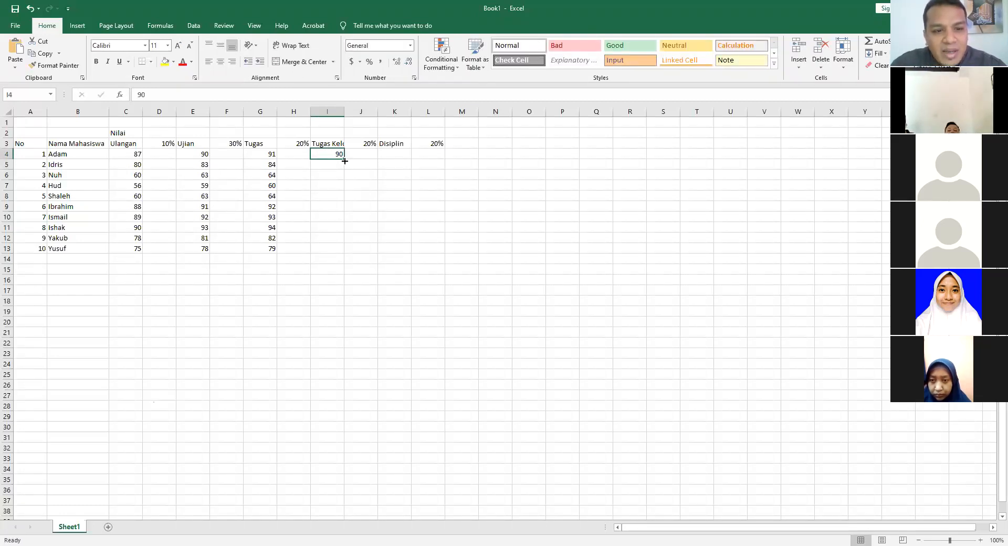
pyautogui.moveTo(345, 161); pyautogui.dragTo(332, 253)
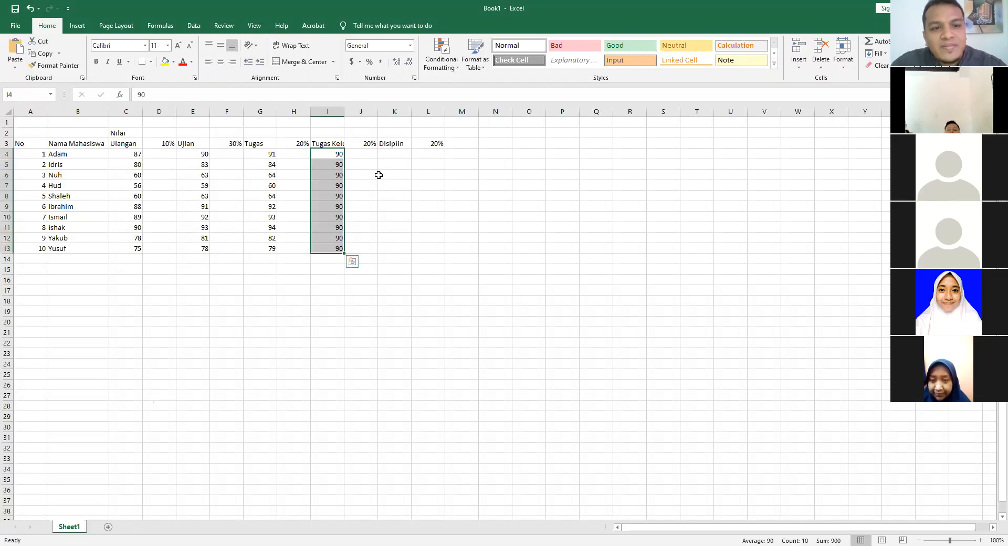
# - Enter the first five Disiplin scores 89, 92, 92, 90 and 60 in cells K4 to K8
pyautogui.click(398, 152)
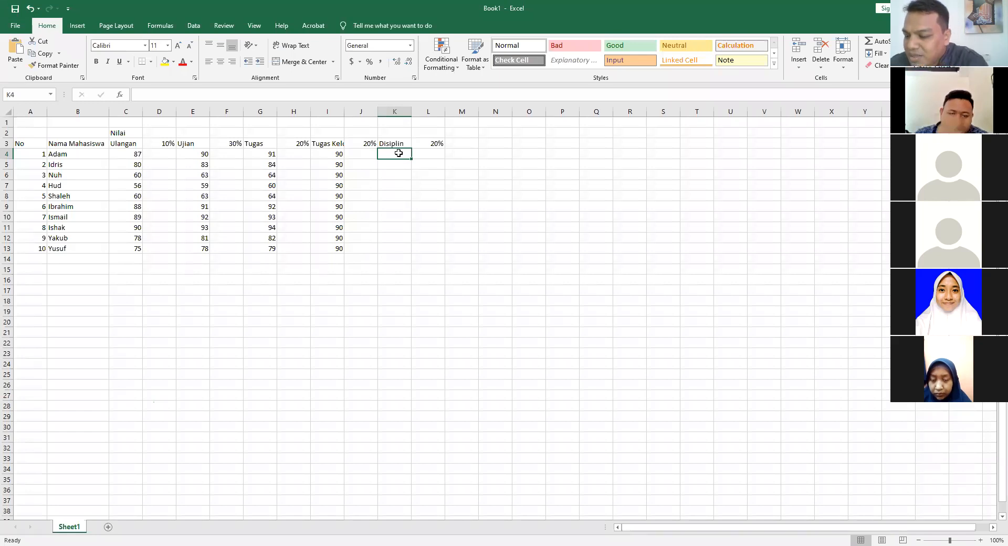
pyautogui.write('89')
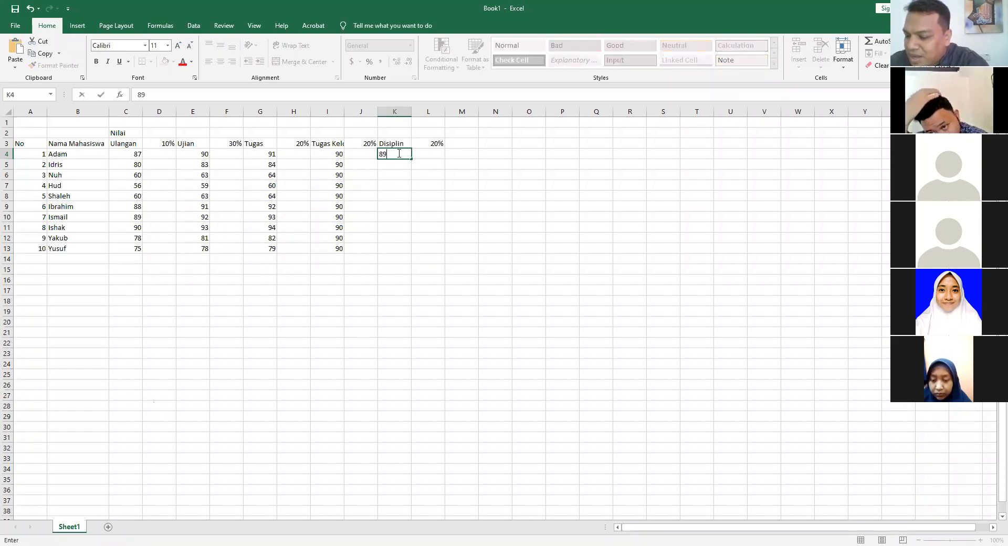
pyautogui.press('Return')
pyautogui.write('92')
pyautogui.press('Return')
pyautogui.write('92')
pyautogui.press('Return')
pyautogui.write('969')
pyautogui.press('Return')
pyautogui.press('Up')
pyautogui.write('90')
pyautogui.press('Return')
pyautogui.write('60')
pyautogui.press('Return')
# - Enter the remaining five Disiplin scores 80, 70, 75, 80 and 80 in cells K9 to K13
pyautogui.write('80')
pyautogui.press('Return')
pyautogui.write('70')
pyautogui.press('Return')
pyautogui.write('7')
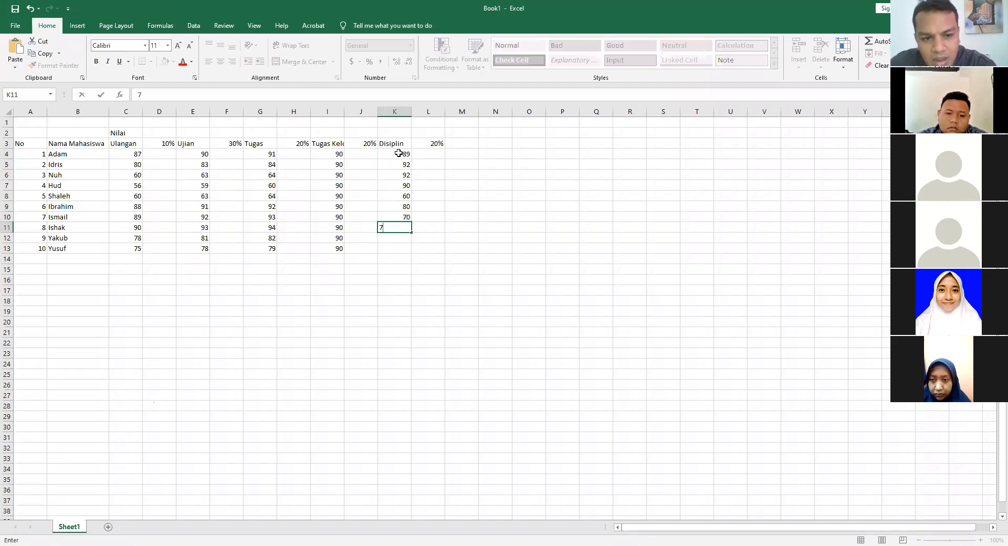
pyautogui.write('5')
pyautogui.press('Return')
pyautogui.write('80')
pyautogui.press('Return')
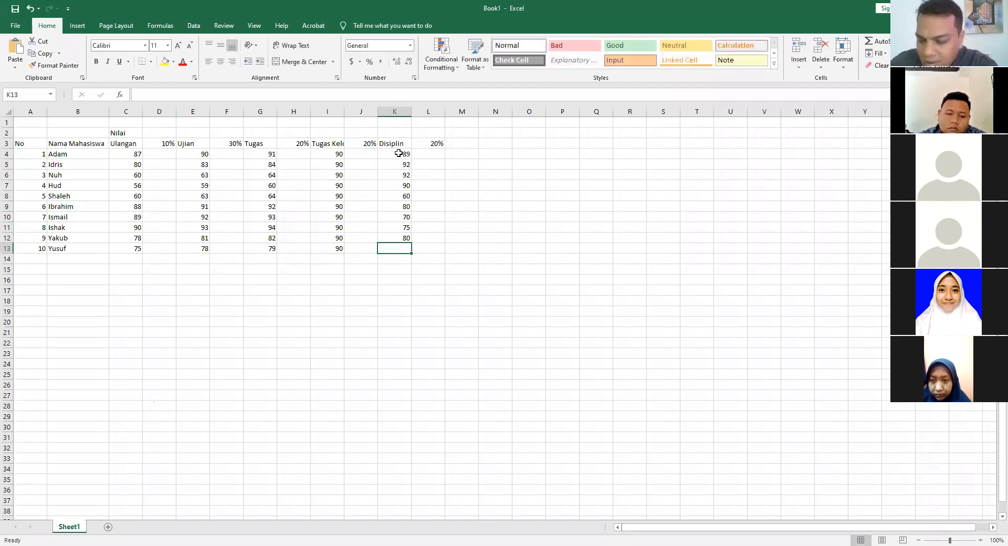
pyautogui.write('80')
pyautogui.press('Return')
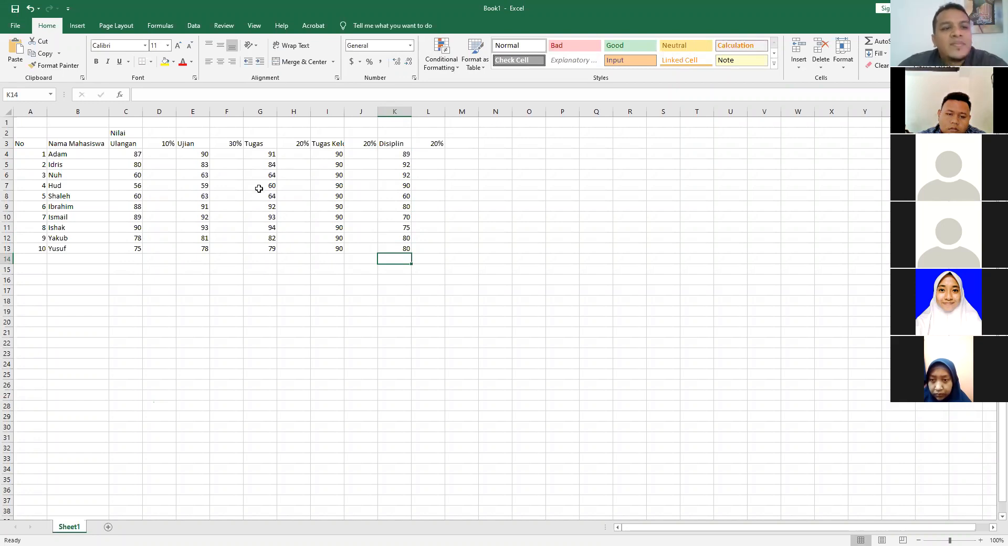
# - Enter the weighted Ulangan formula =C4*10% in D4 and fill it down to D13
pyautogui.click(164, 153)
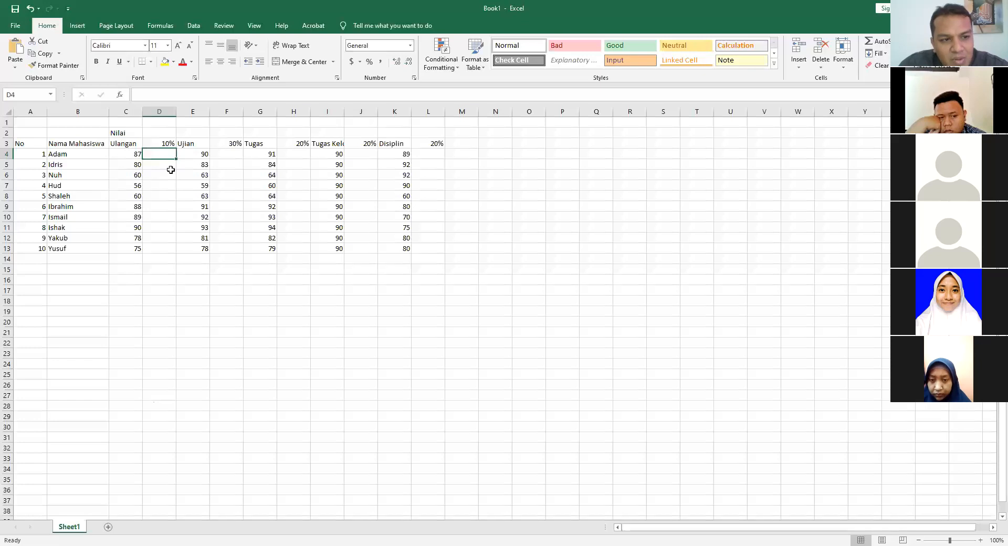
pyautogui.write('=')
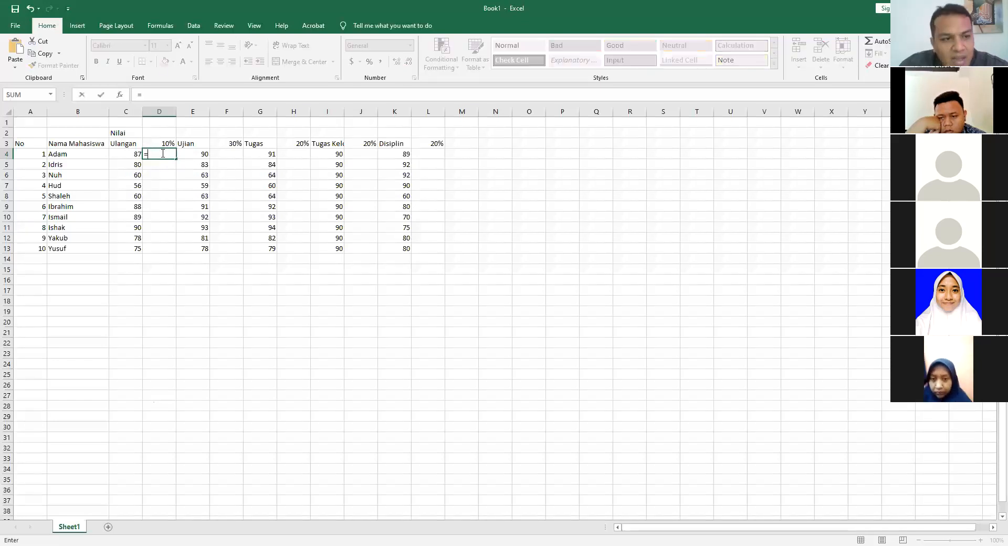
pyautogui.click(126, 155)
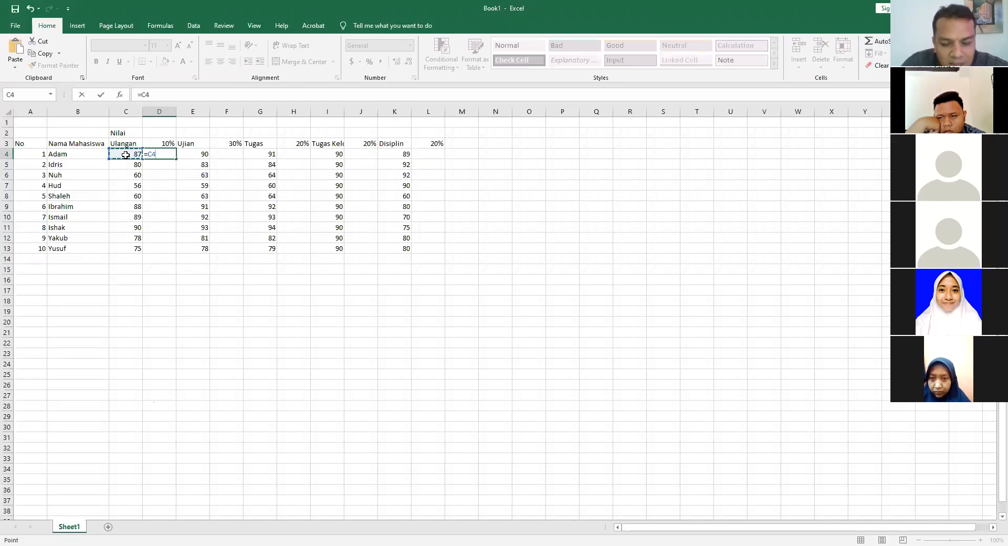
pyautogui.write('*')
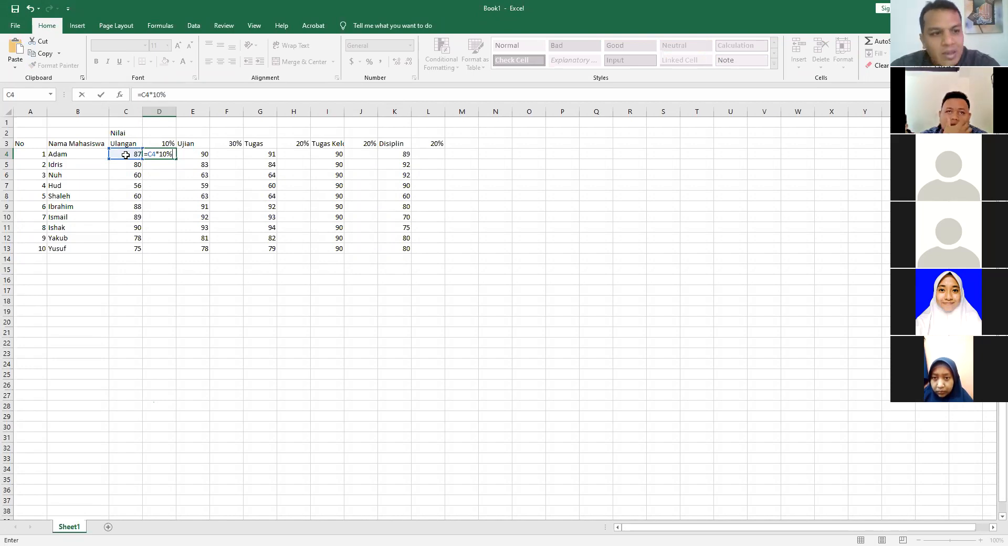
pyautogui.press('Return')
pyautogui.click(155, 156)
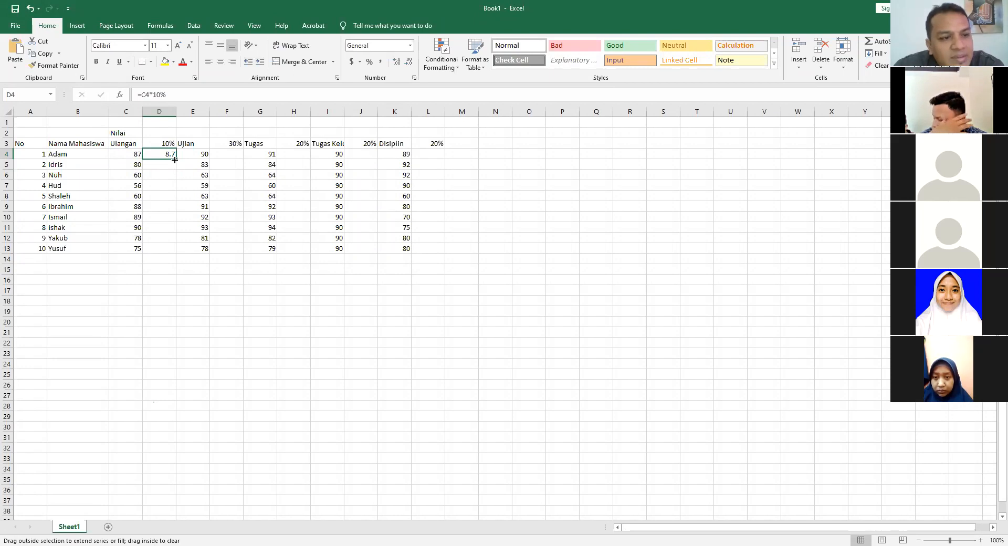
pyautogui.doubleClick(176, 159)
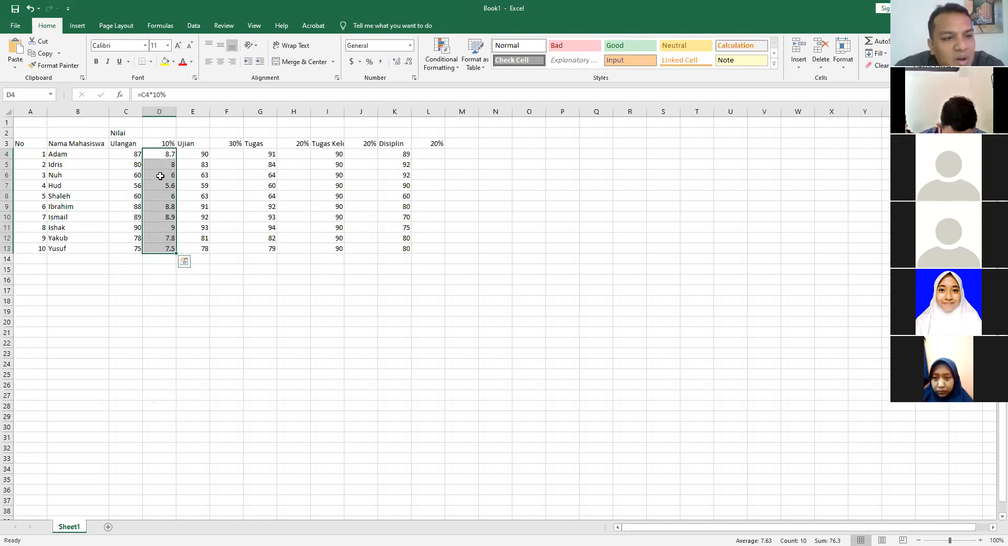
# - Enter the weighted Ujian formula =E4*30% in F4 and fill it down to F13
pyautogui.click(230, 152)
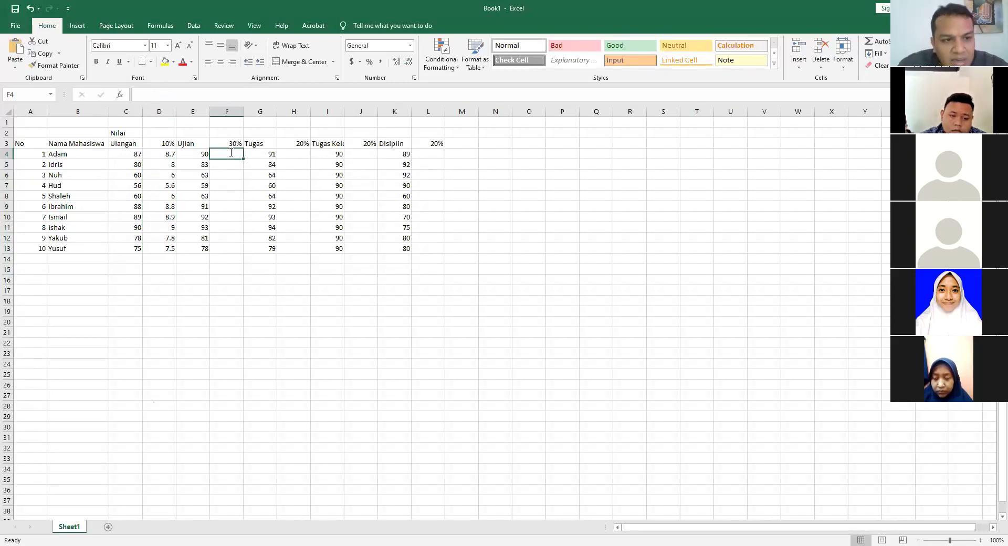
pyautogui.write('=')
pyautogui.click(196, 156)
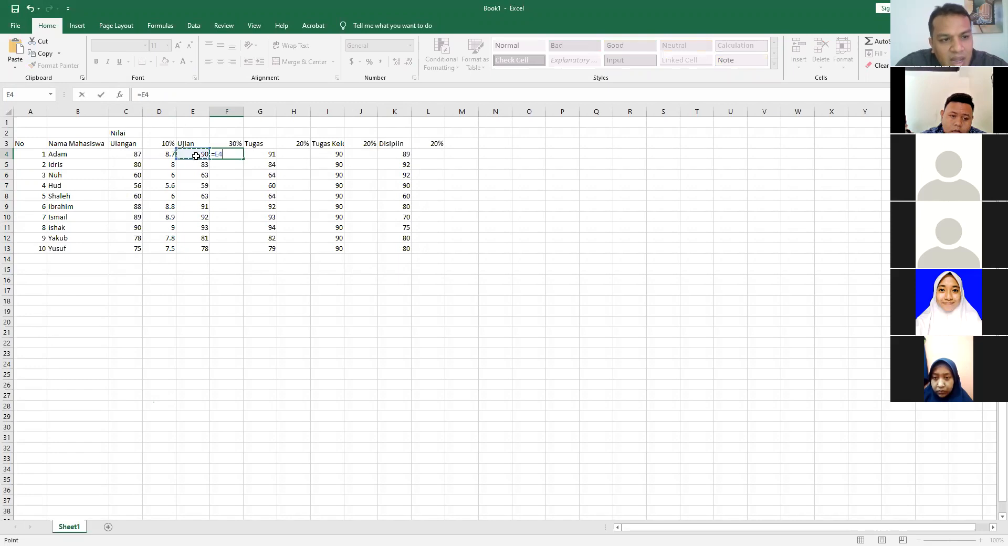
pyautogui.write('*')
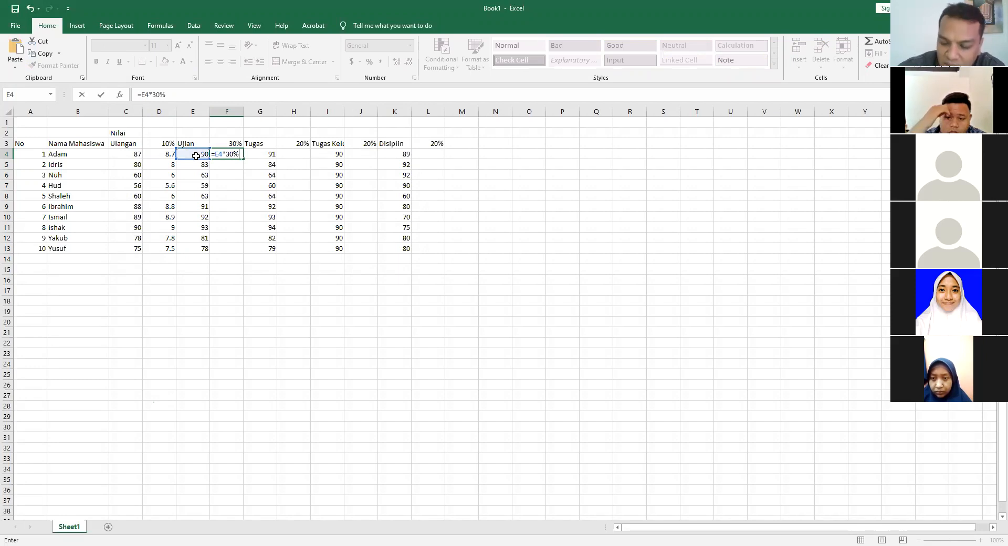
pyautogui.press('Return')
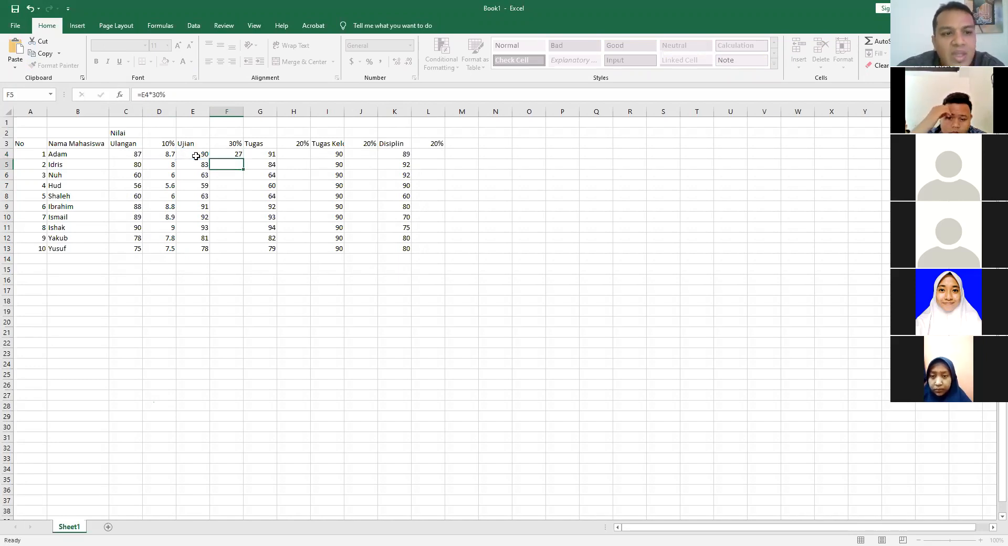
pyautogui.click(232, 153)
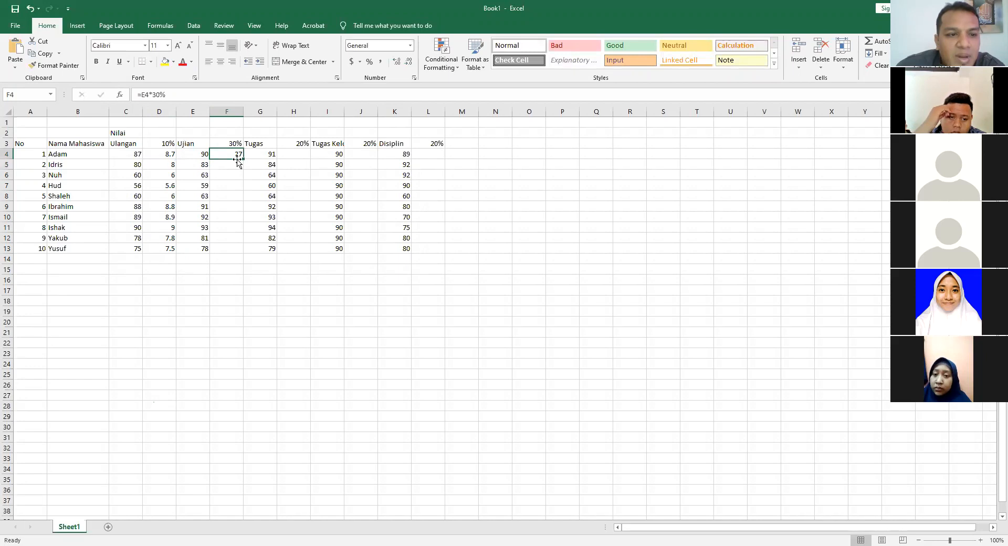
pyautogui.doubleClick(242, 157)
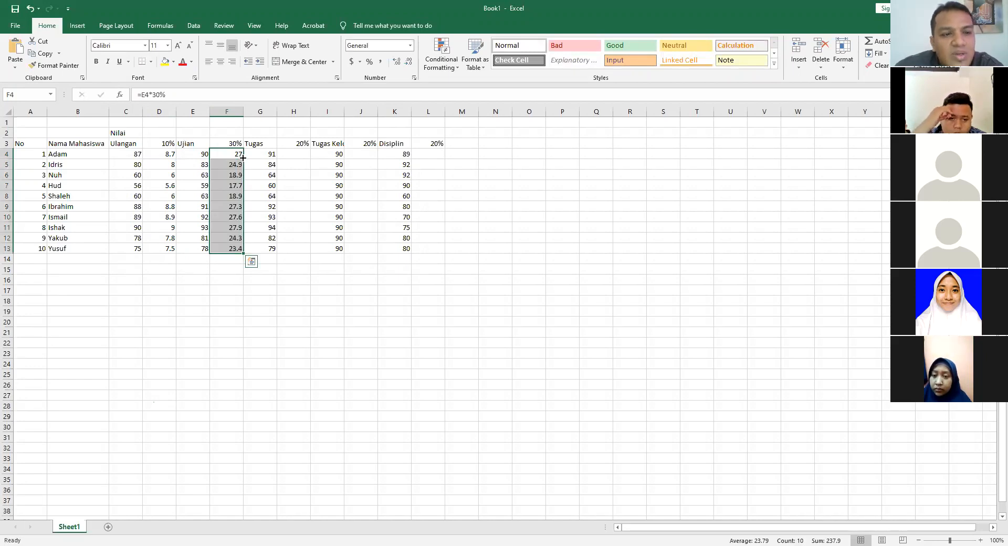
# - Enter the weighted Tugas formula =G4*20% in H4 and fill it down to H13
pyautogui.click(298, 153)
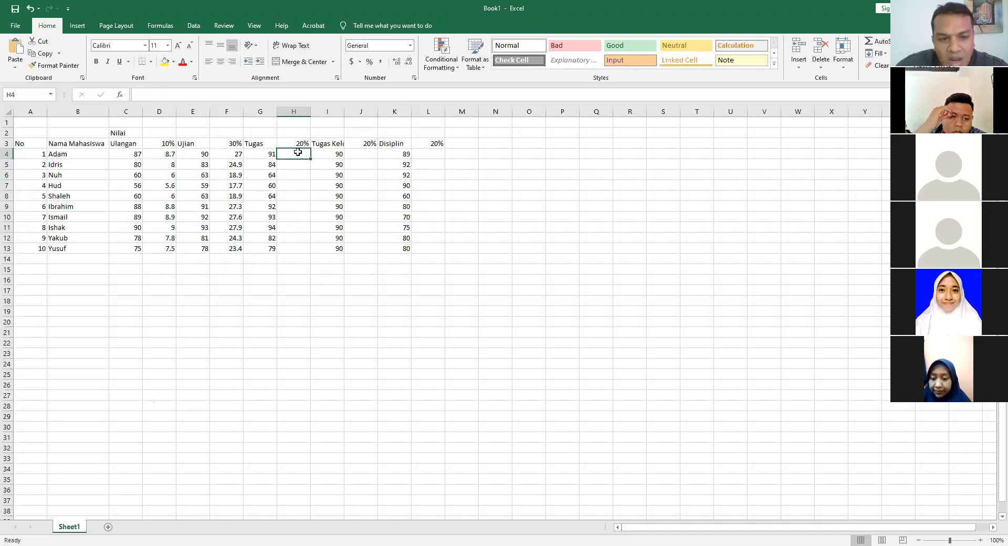
pyautogui.write('=')
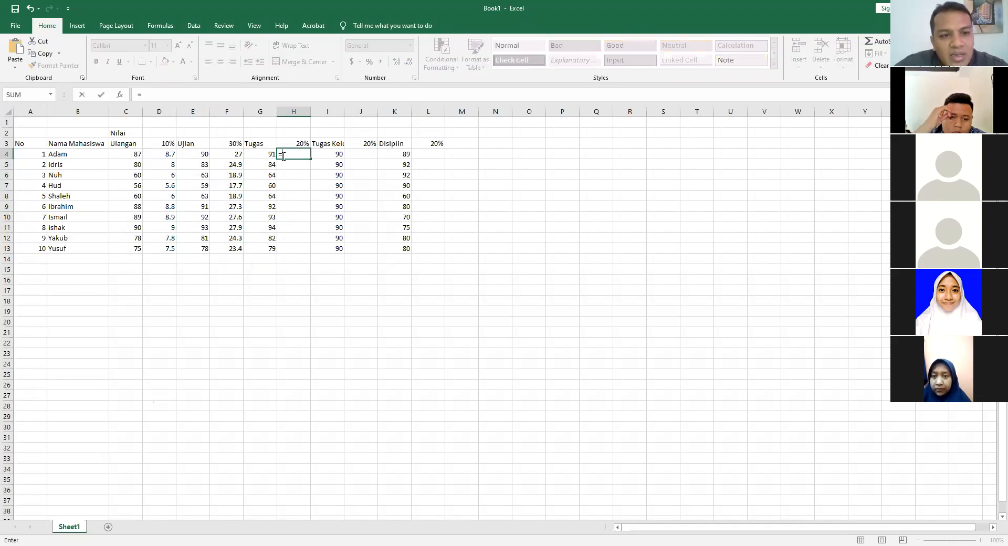
pyautogui.click(252, 156)
pyautogui.write('*')
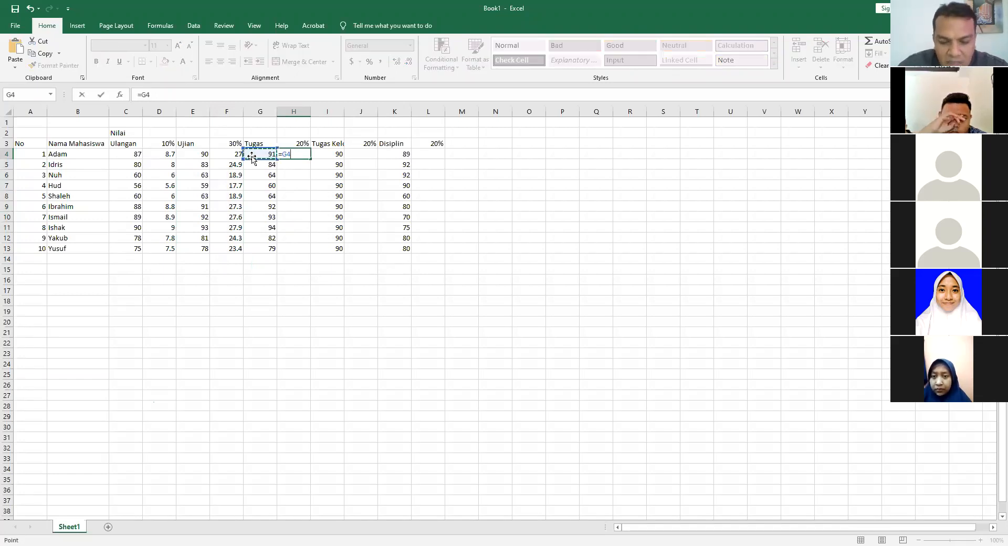
pyautogui.write('20%')
pyautogui.press('Return')
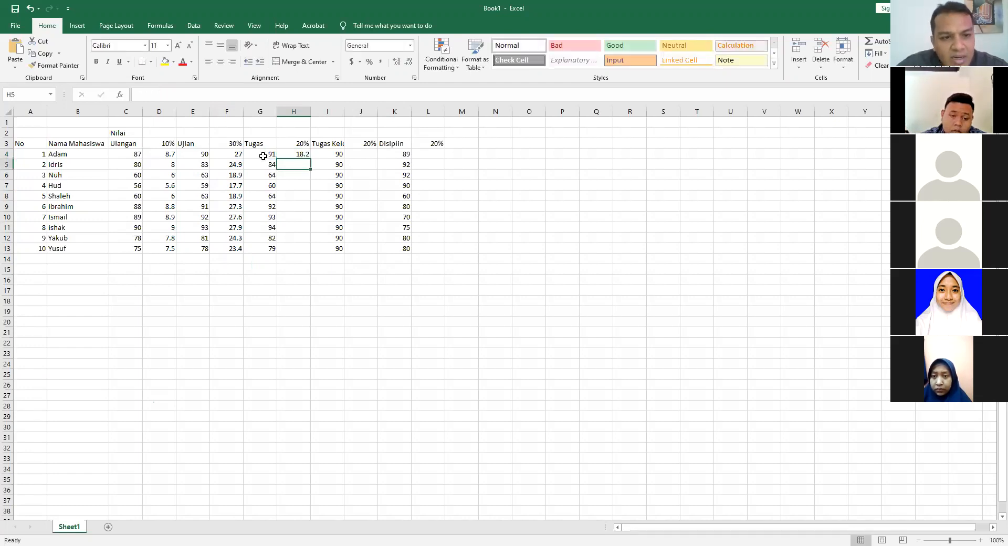
pyautogui.click(298, 156)
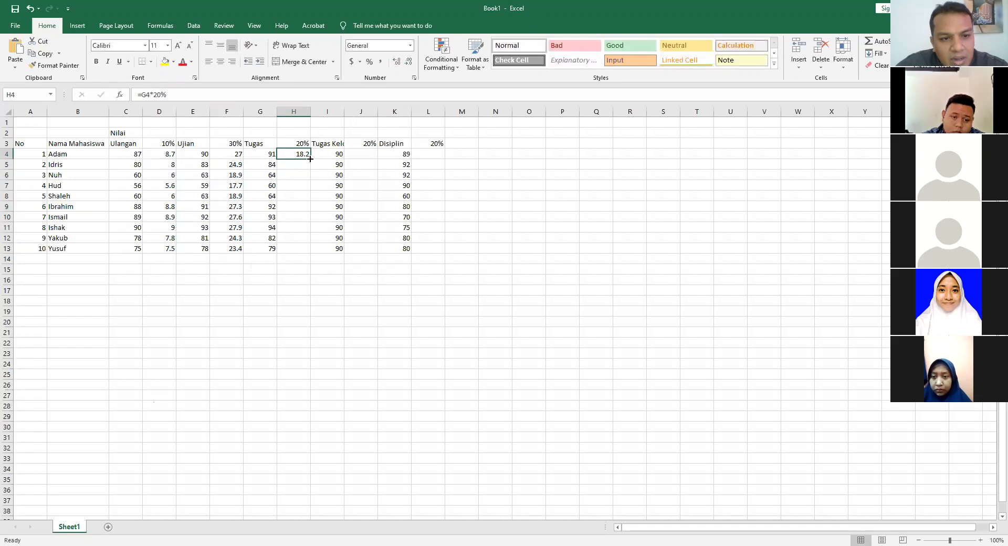
pyautogui.doubleClick(310, 159)
# - Enter the weighted Tugas Kelompok formula =I4*20% in J4 and fill it down to J13
pyautogui.click(358, 155)
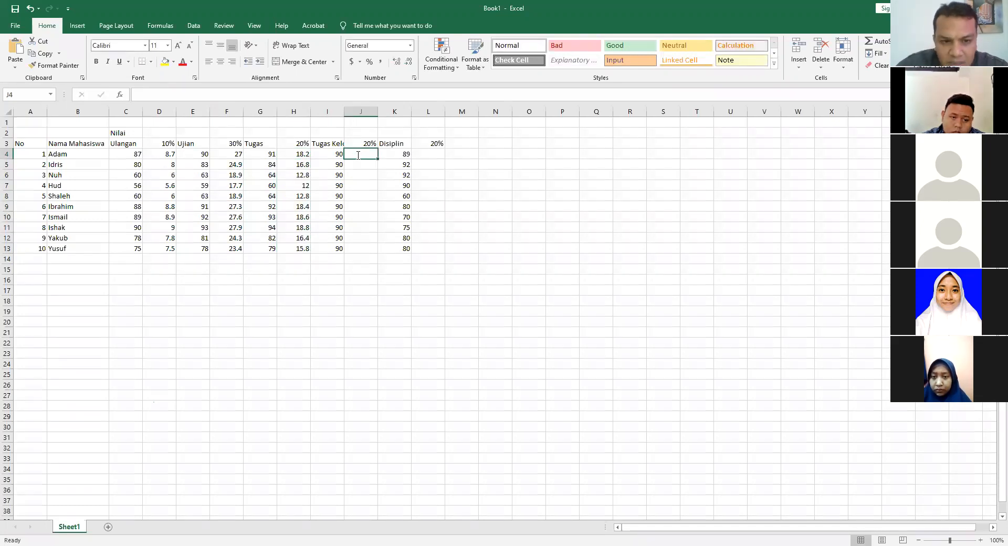
pyautogui.write('=')
pyautogui.click(330, 152)
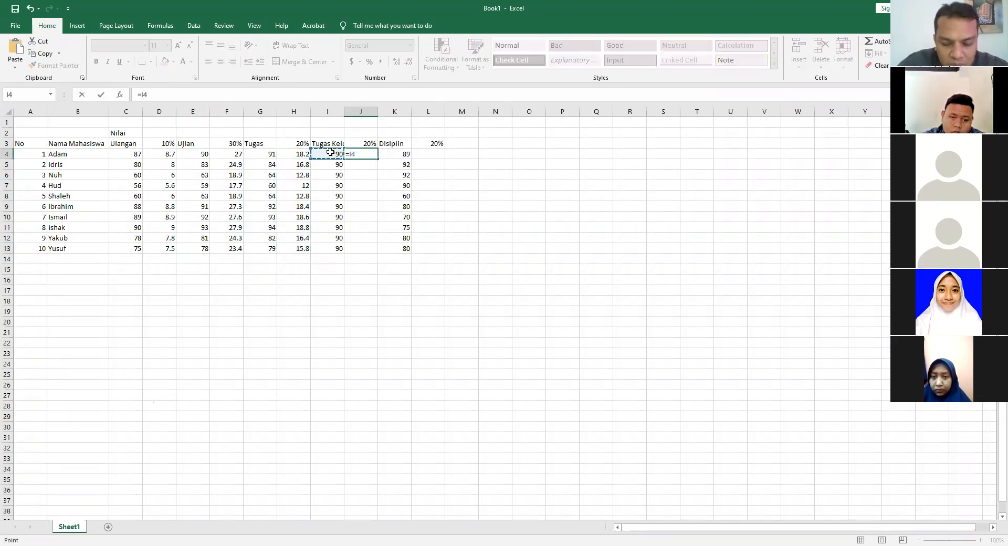
pyautogui.write('*20')
pyautogui.click(330, 152)
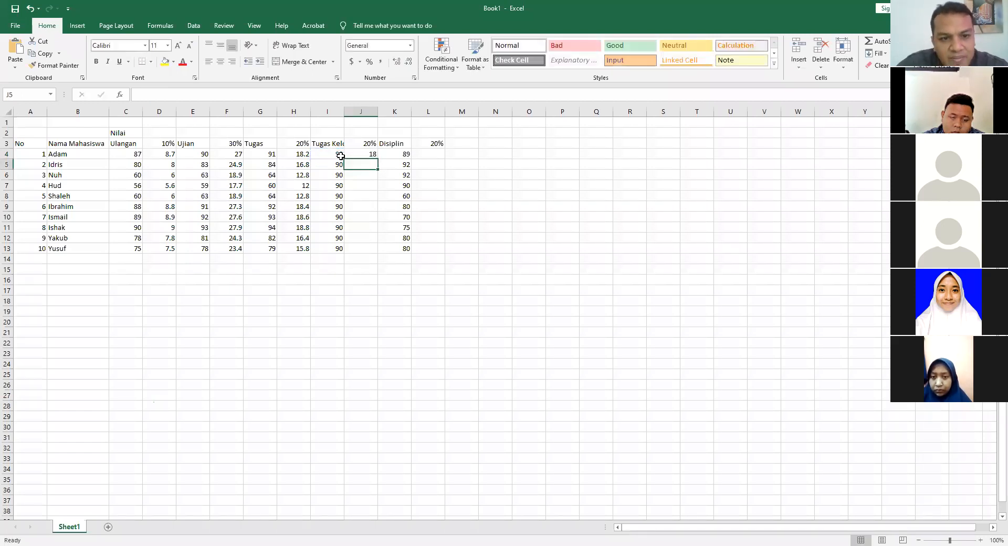
pyautogui.click(363, 154)
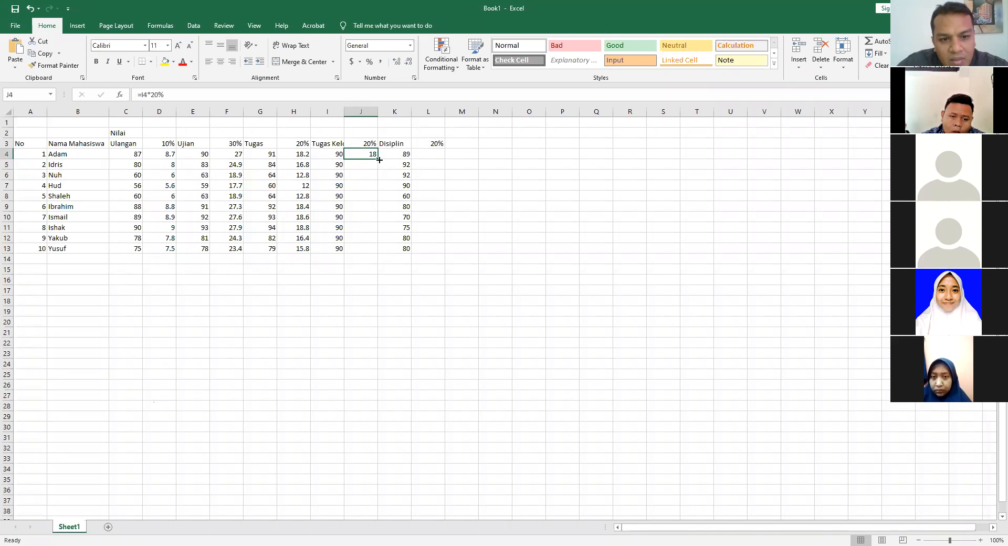
pyautogui.doubleClick(379, 160)
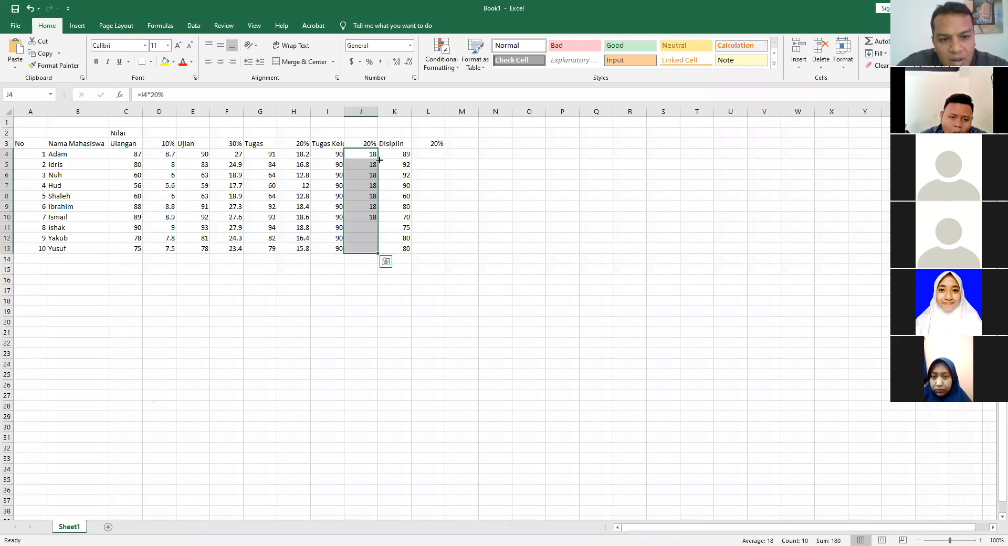
# - Enter the weighted Disiplin formula =K4*20% in L4 and fill it down to L13
pyautogui.click(435, 154)
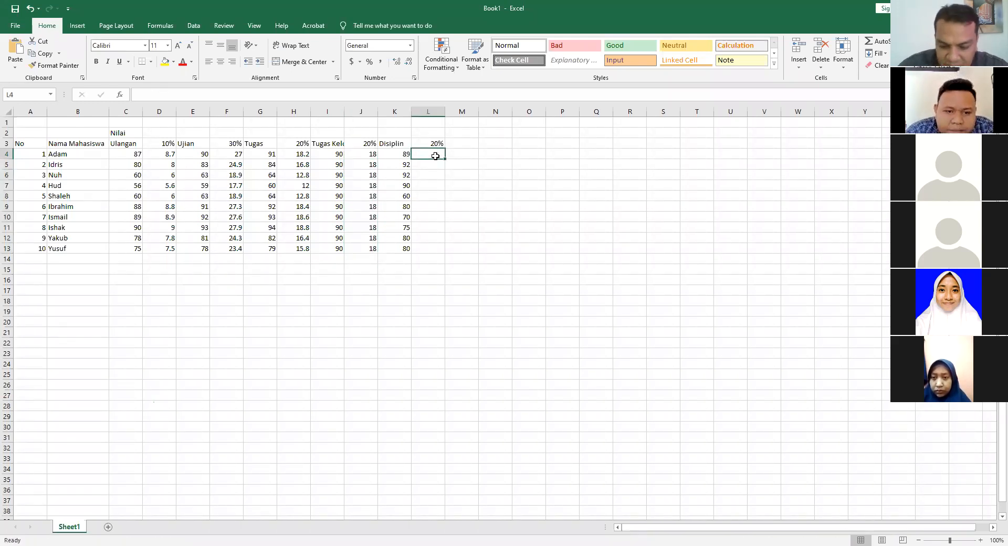
pyautogui.write('=')
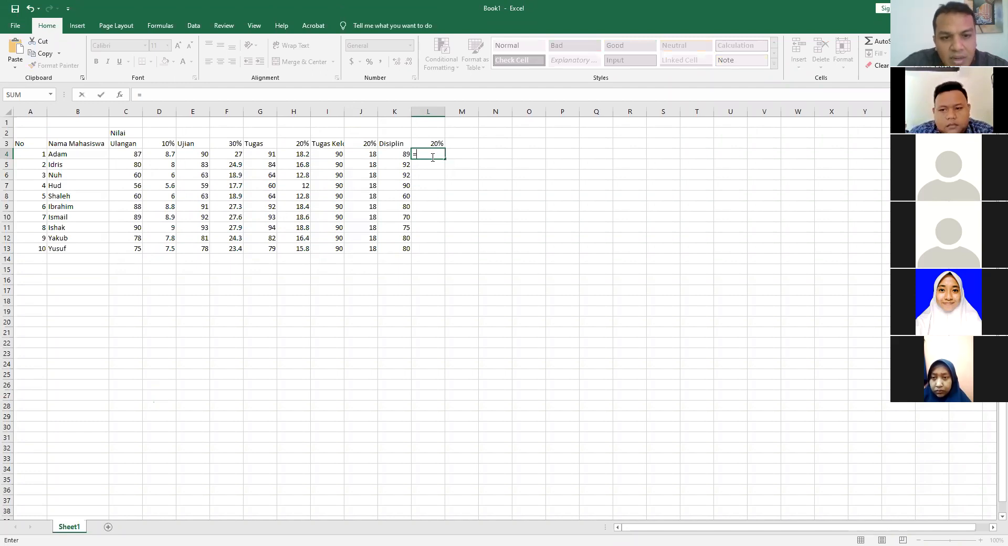
pyautogui.click(391, 156)
pyautogui.write('*')
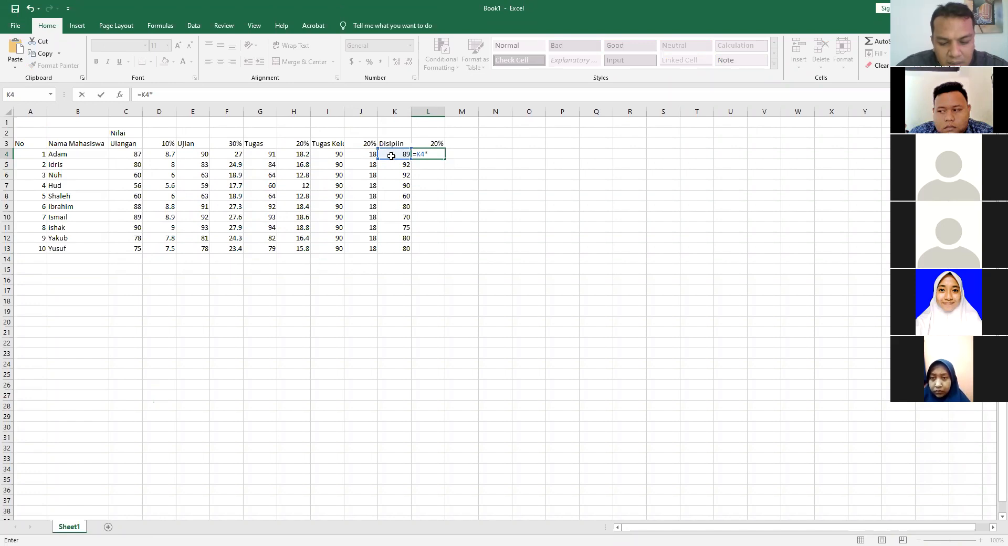
pyautogui.write('30')
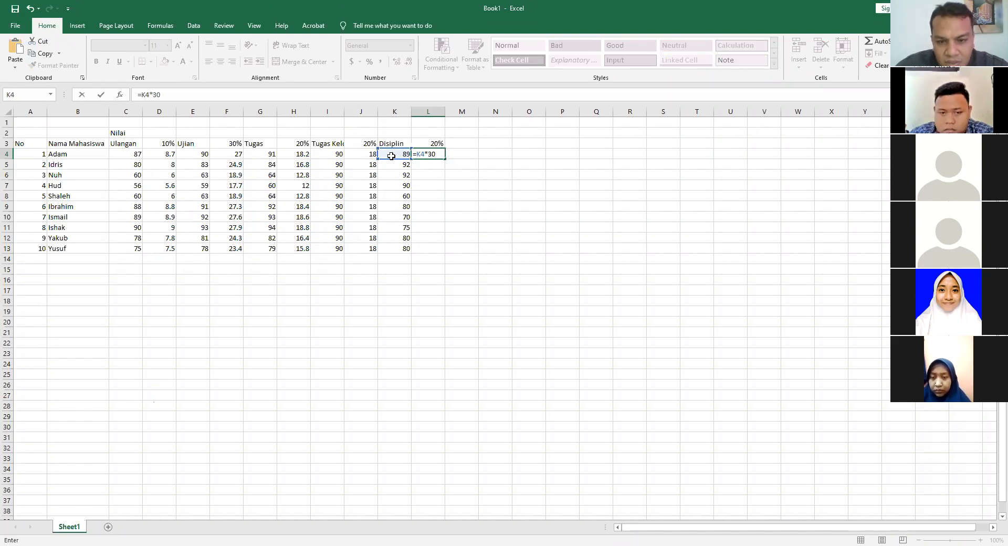
pyautogui.hotkey('ctrl', 'Return')
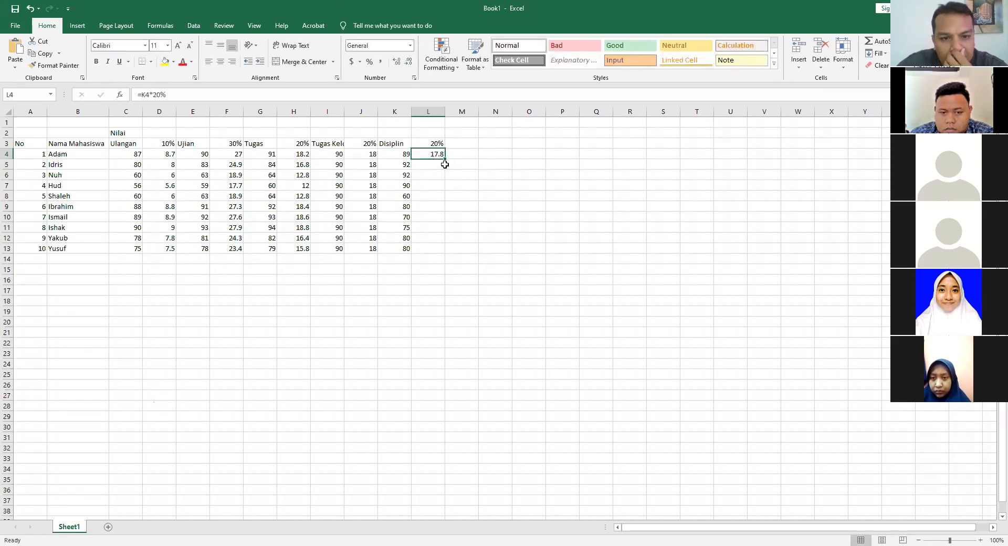
pyautogui.doubleClick(445, 161)
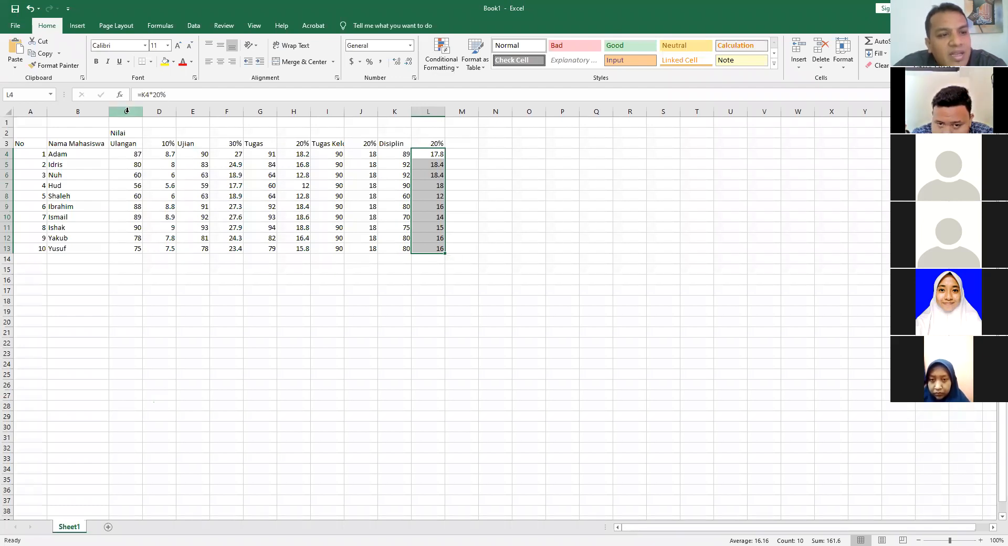
# - Autofit the widths of columns C to L to their contents
pyautogui.click(127, 110)
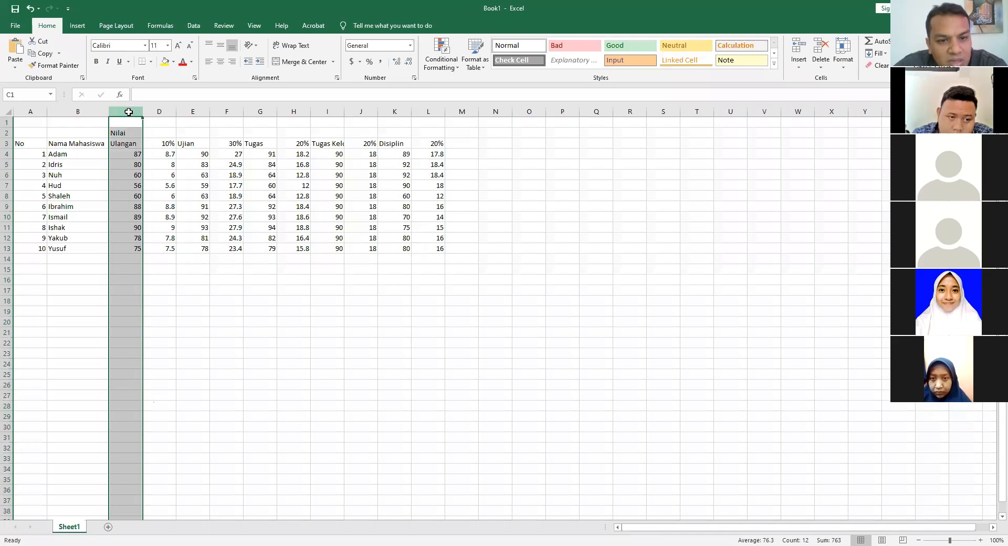
pyautogui.moveTo(129, 112); pyautogui.dragTo(440, 112)
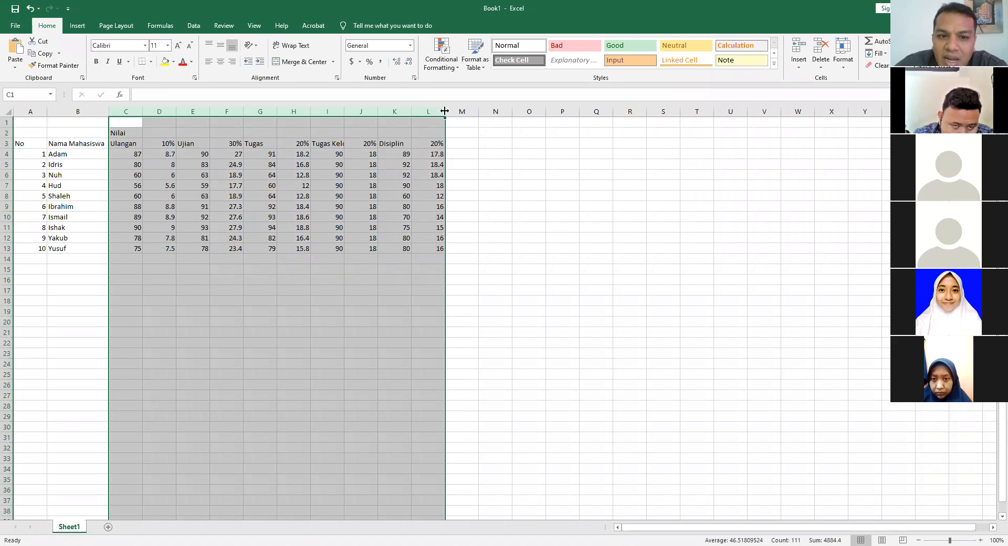
pyautogui.doubleClick(444, 111)
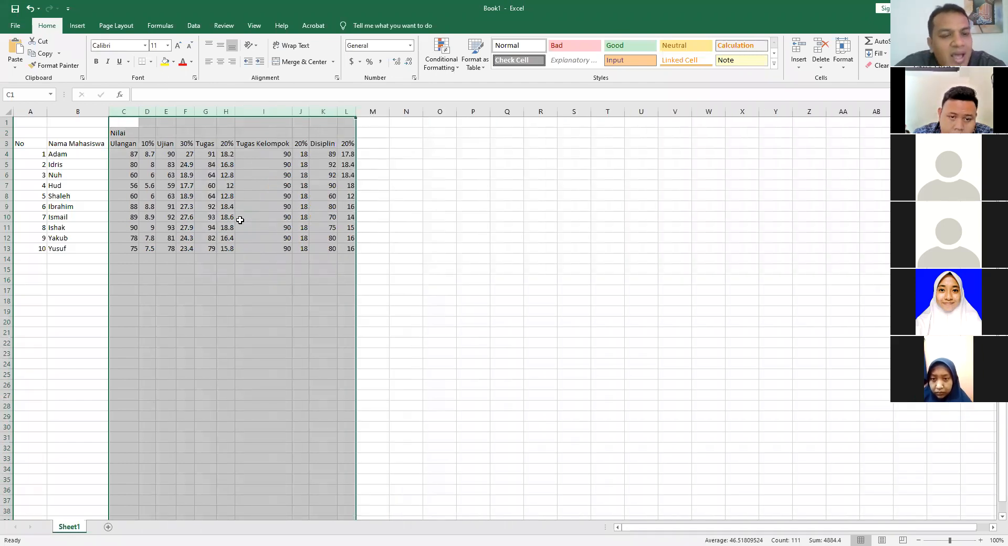
pyautogui.click(273, 172)
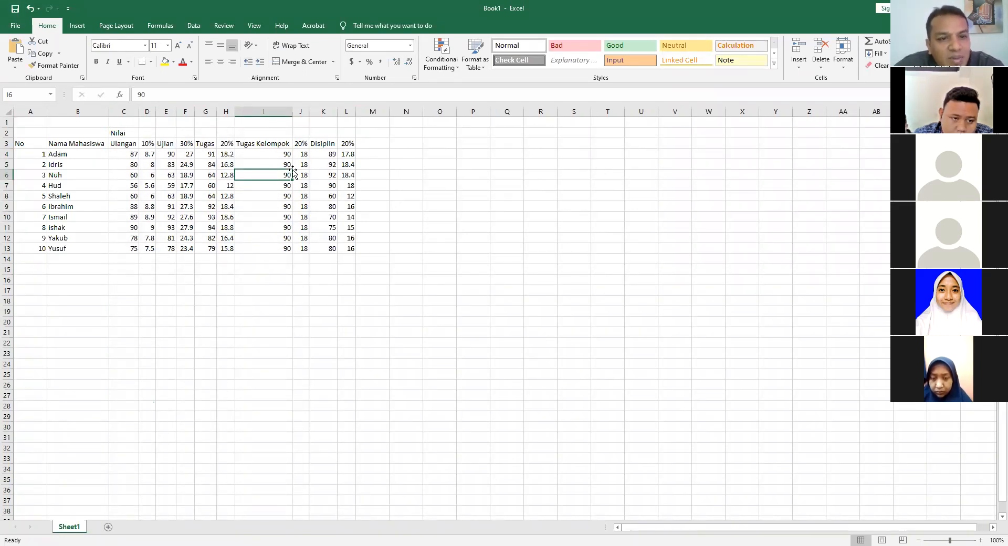
# - Merge and center the Nilai heading across cells C2 to L2
pyautogui.click(124, 132)
pyautogui.click(125, 164)
pyautogui.moveTo(121, 133); pyautogui.dragTo(346, 133)
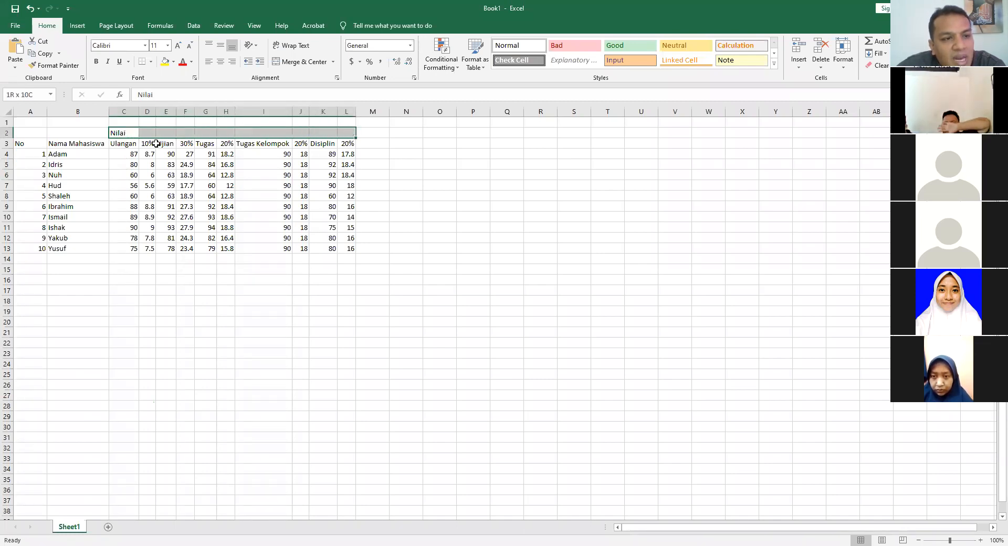
pyautogui.click(121, 133)
pyautogui.moveTo(120, 133); pyautogui.dragTo(347, 132)
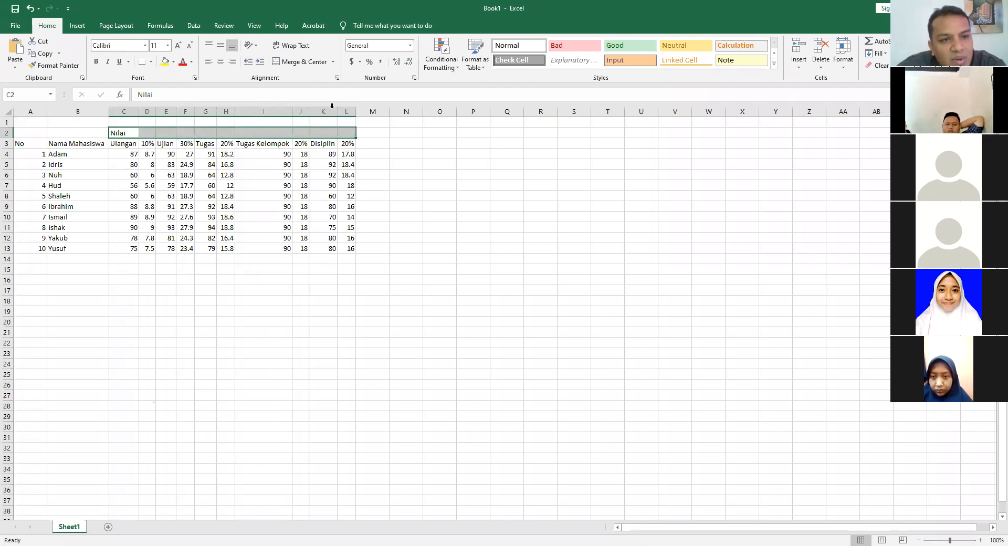
pyautogui.click(293, 62)
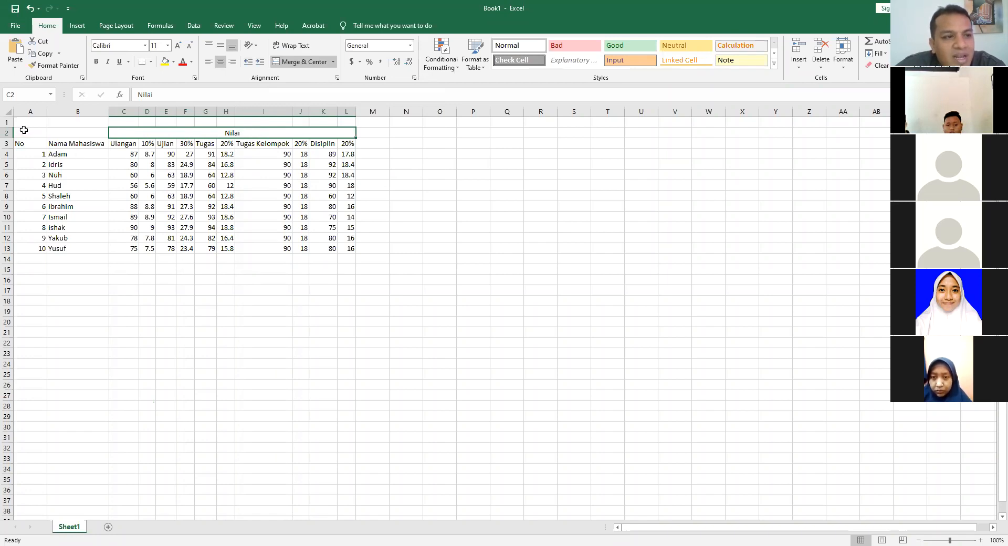
# - Merge and center the No heading across A2:A3 and the Nama Mahasiswa heading across B2:B3
pyautogui.moveTo(23, 130); pyautogui.dragTo(27, 144)
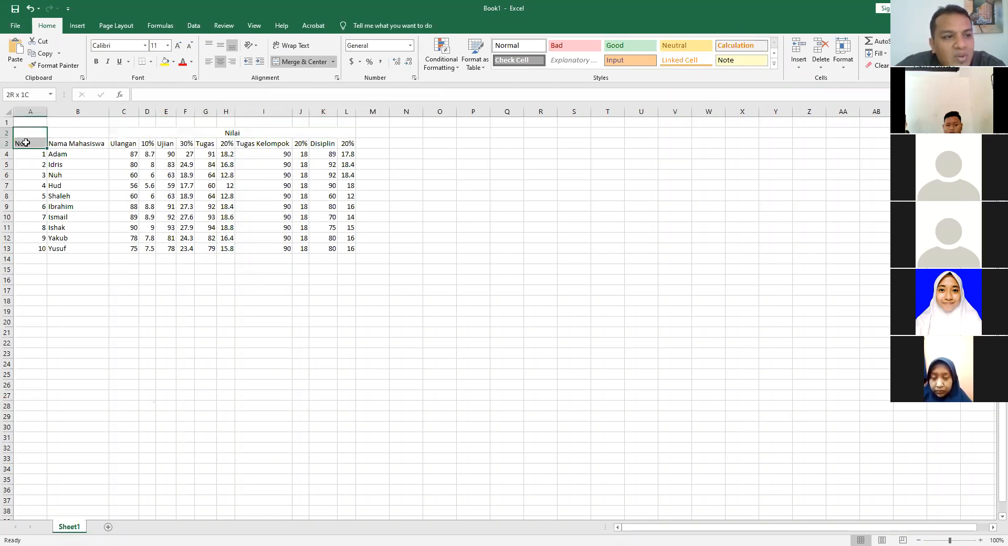
pyautogui.click(304, 63)
pyautogui.moveTo(90, 132); pyautogui.dragTo(93, 140)
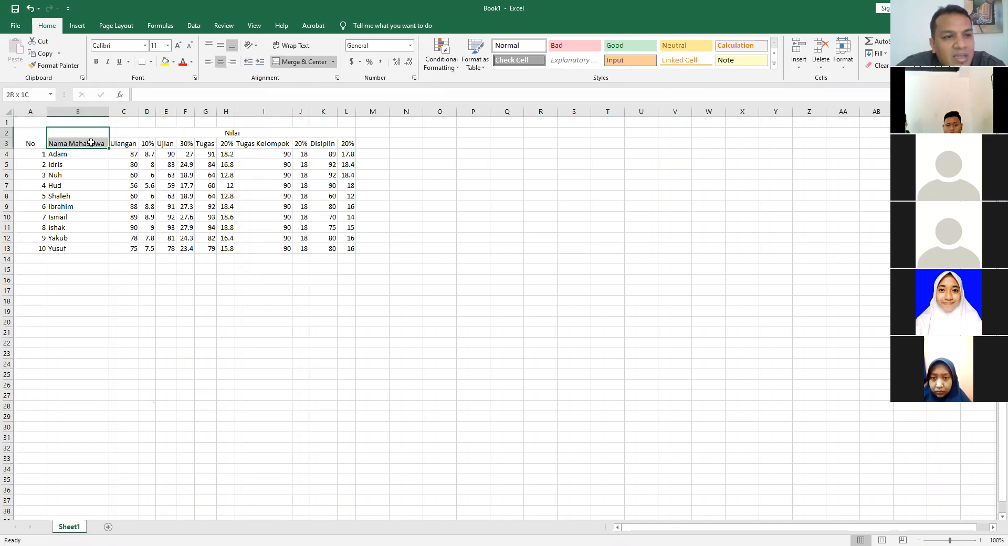
pyautogui.click(288, 61)
pyautogui.click(248, 175)
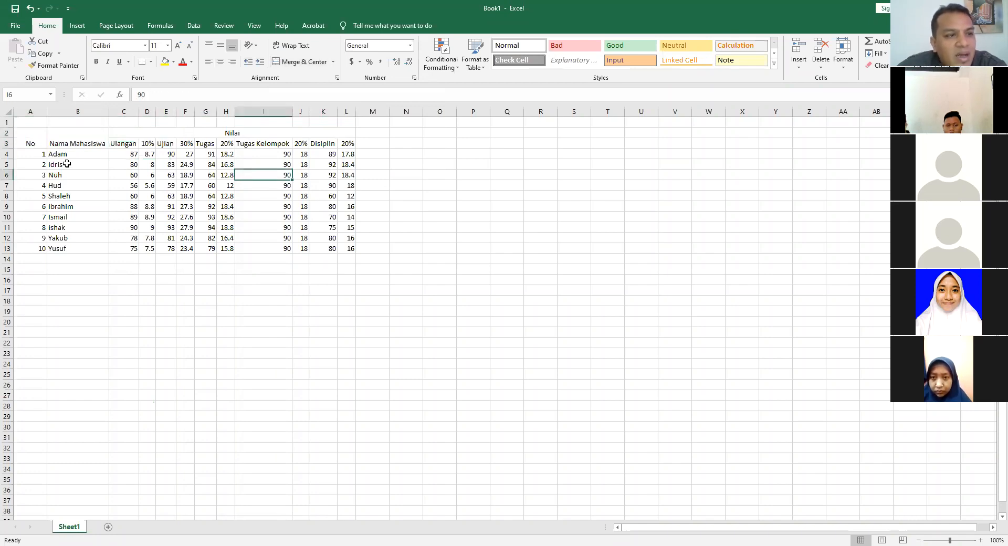
# - Apply all borders to the grade table in A2:L13
pyautogui.moveTo(33, 132); pyautogui.dragTo(309, 255)
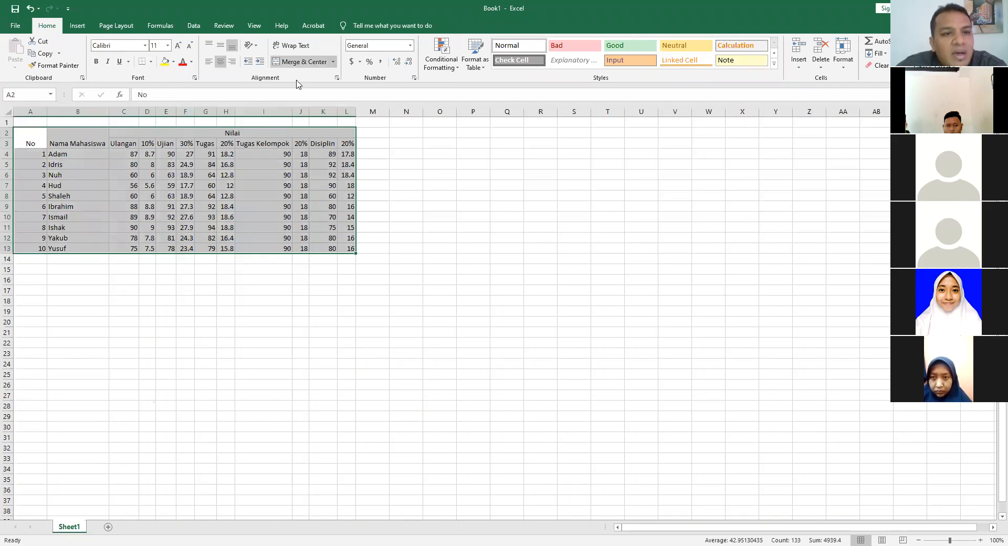
pyautogui.click(151, 62)
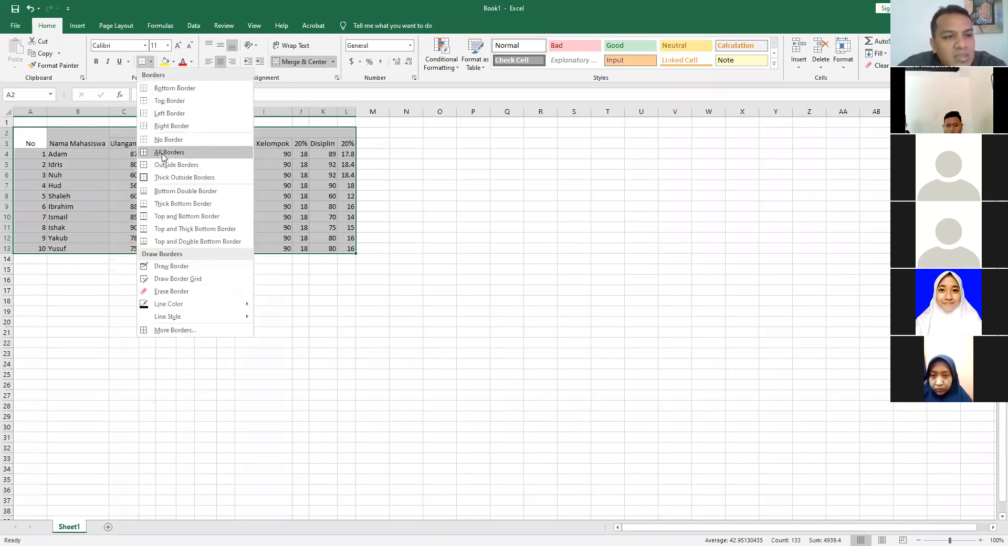
pyautogui.click(162, 152)
pyautogui.click(301, 290)
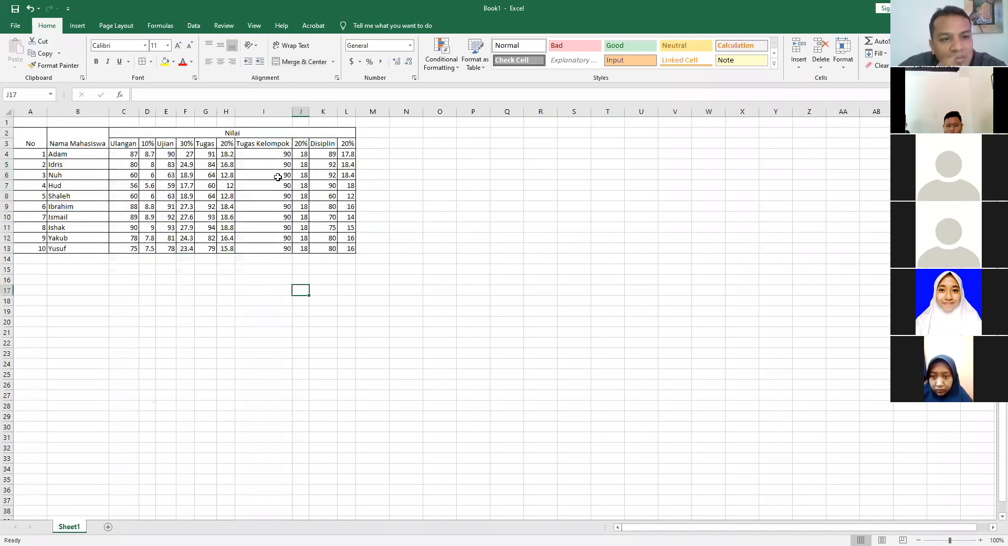
# - Wrap the text of the Tugas Kelompok heading in I3 and try out a narrower column I
pyautogui.click(270, 142)
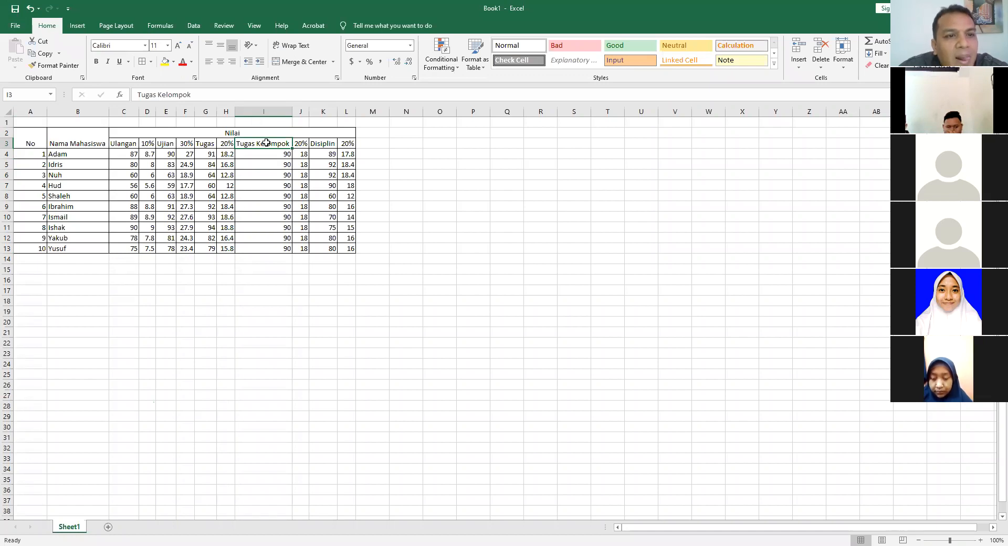
pyautogui.click(292, 49)
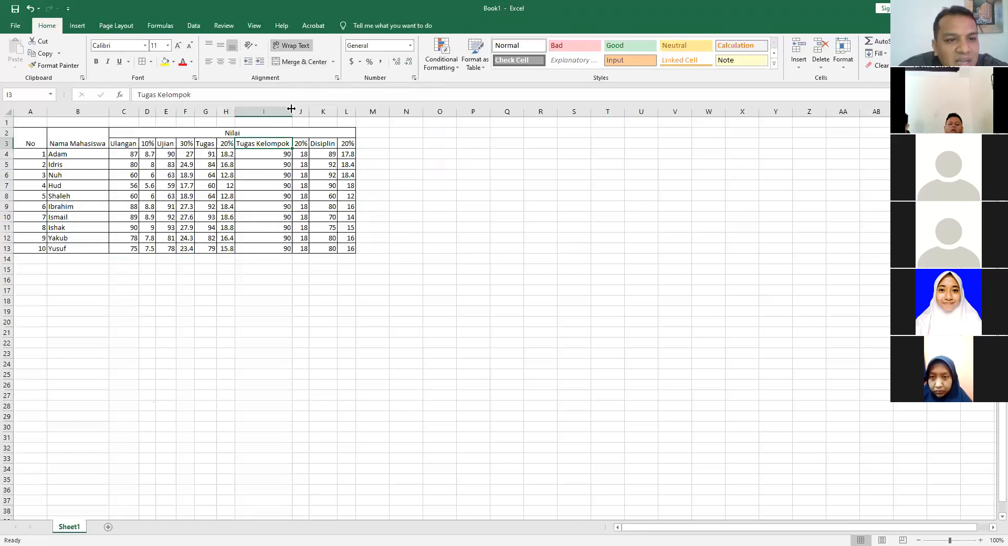
pyautogui.moveTo(292, 108); pyautogui.dragTo(271, 108)
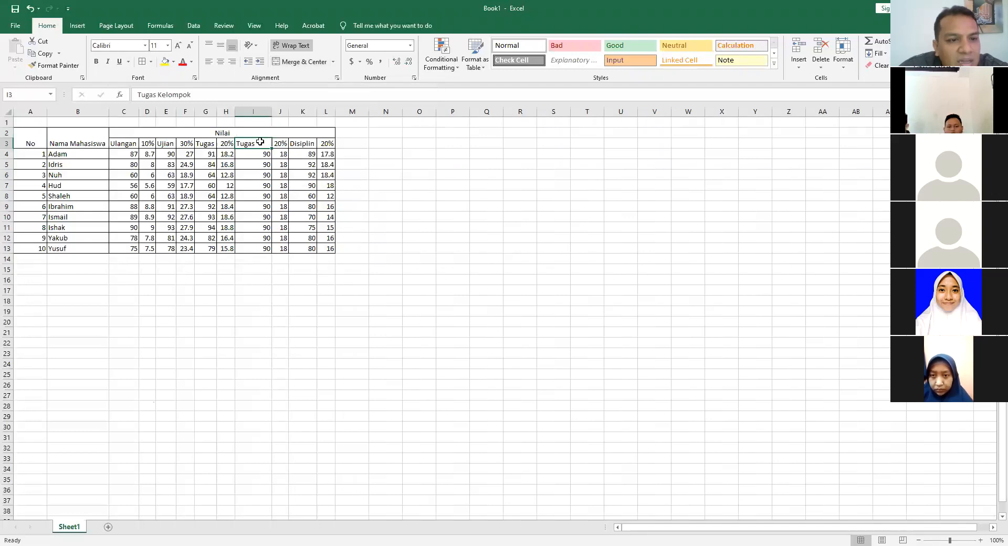
pyautogui.doubleClick(271, 111)
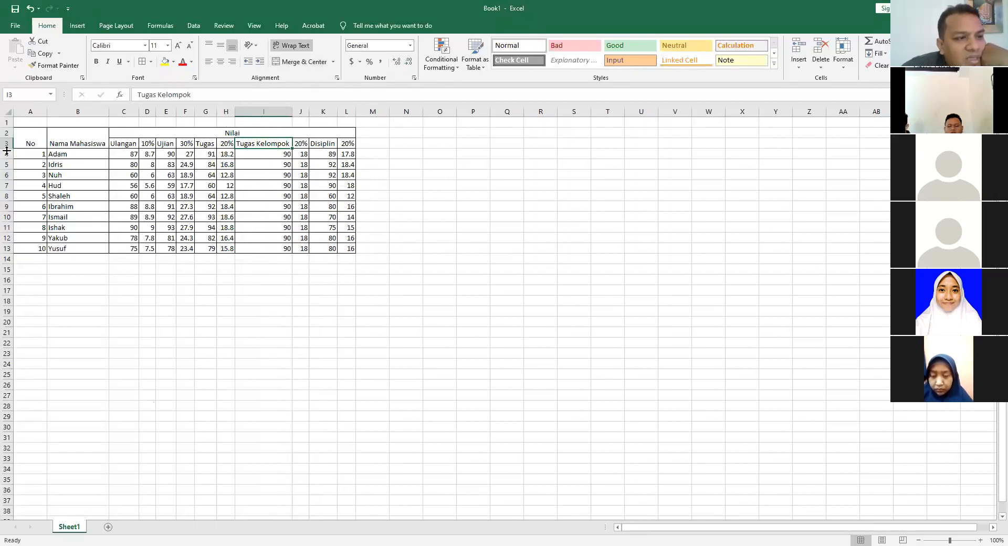
# - Increase the height of row 3 to fit two text lines and center the wrapped Tugas Kelompok heading horizontally
pyautogui.moveTo(7, 148); pyautogui.dragTo(9, 161)
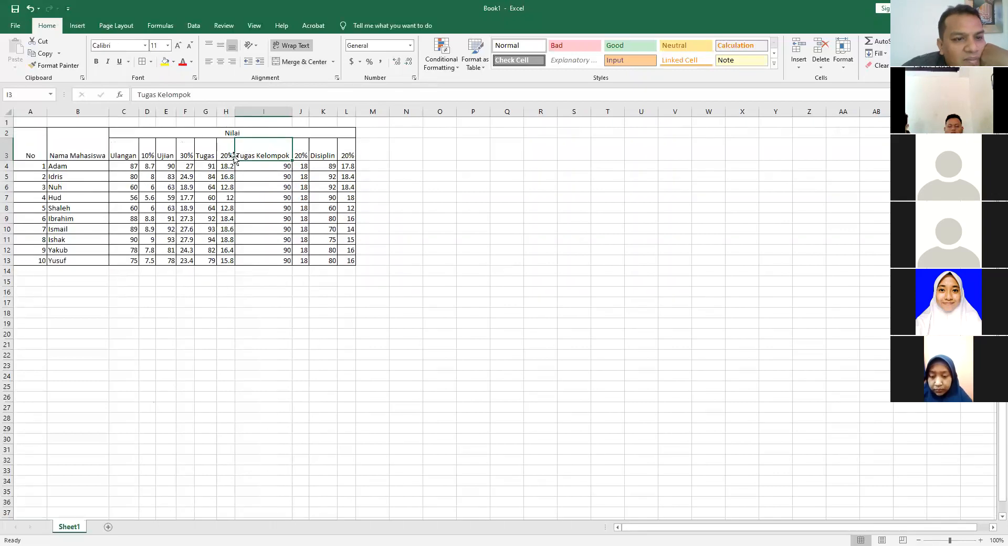
pyautogui.click(221, 61)
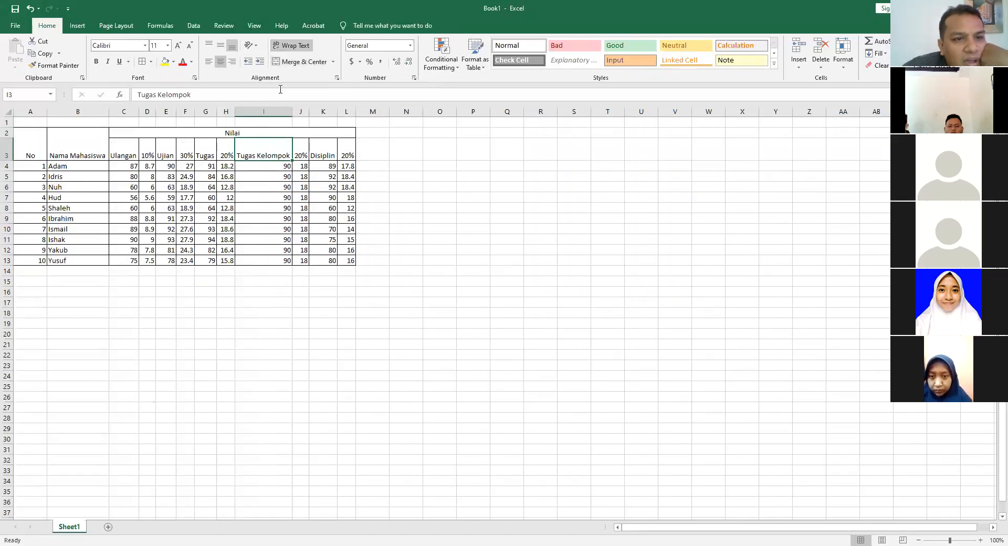
pyautogui.click(292, 46)
pyautogui.click(292, 46)
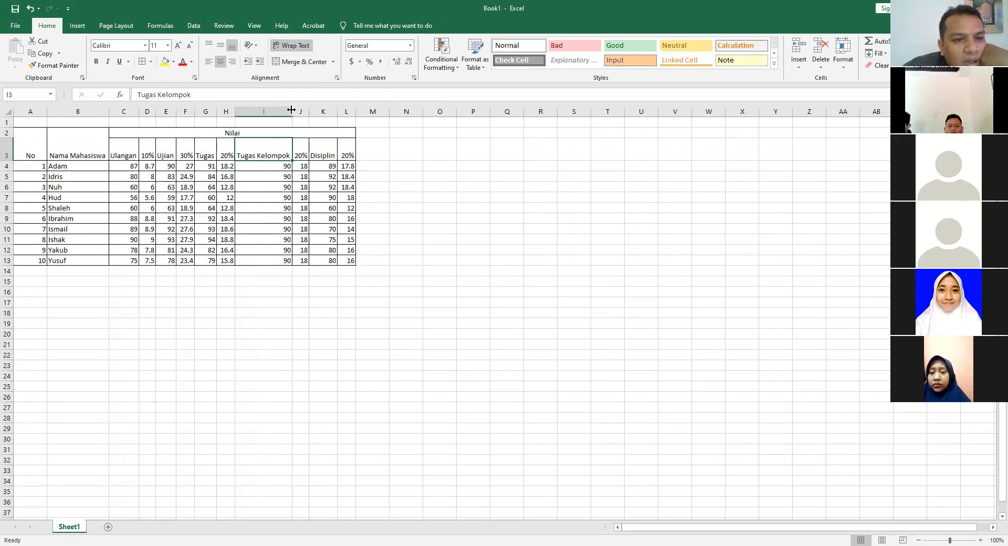
# - Narrow column I until Tugas Kelompok breaks onto two lines between its words, and autofit column A to its contents
pyautogui.moveTo(291, 117); pyautogui.dragTo(266, 116)
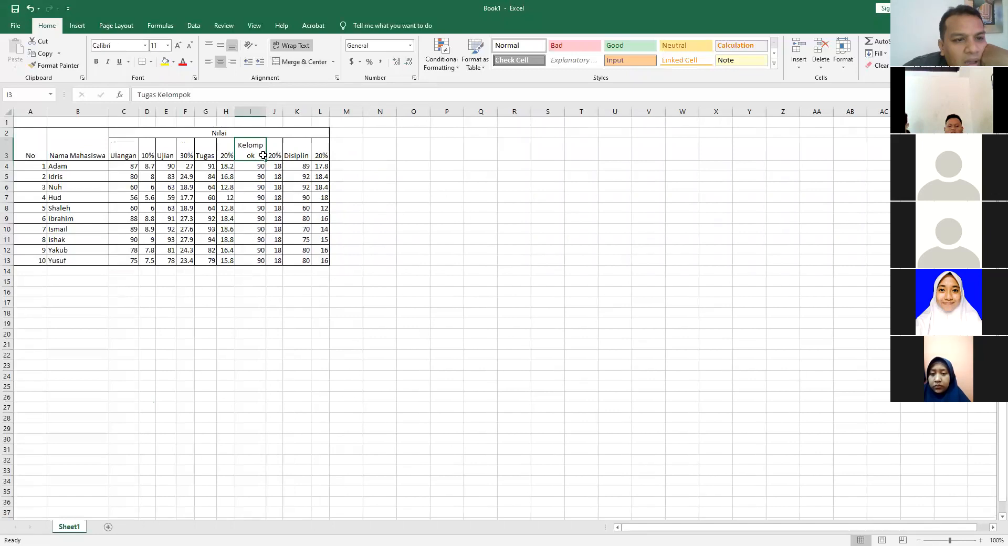
pyautogui.moveTo(267, 110); pyautogui.dragTo(276, 110)
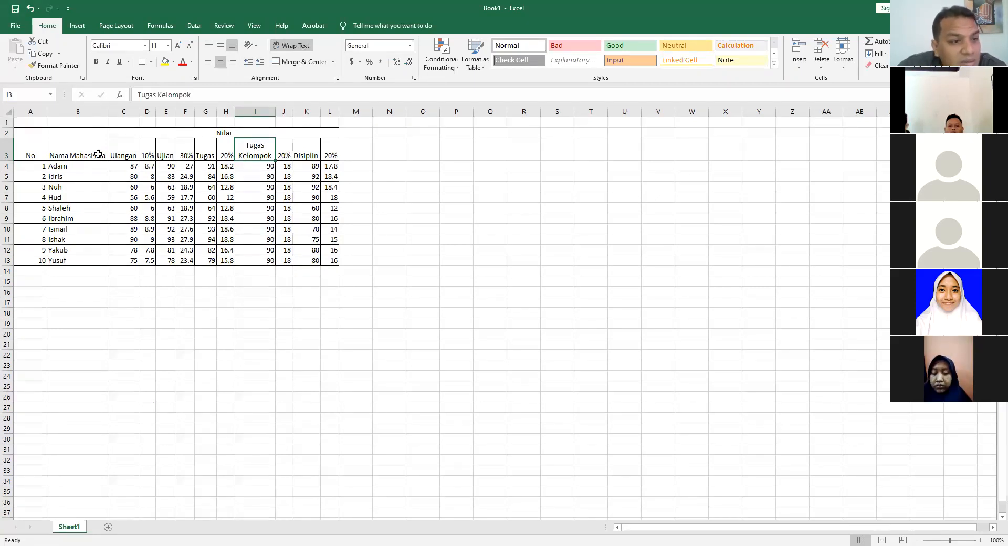
pyautogui.doubleClick(46, 111)
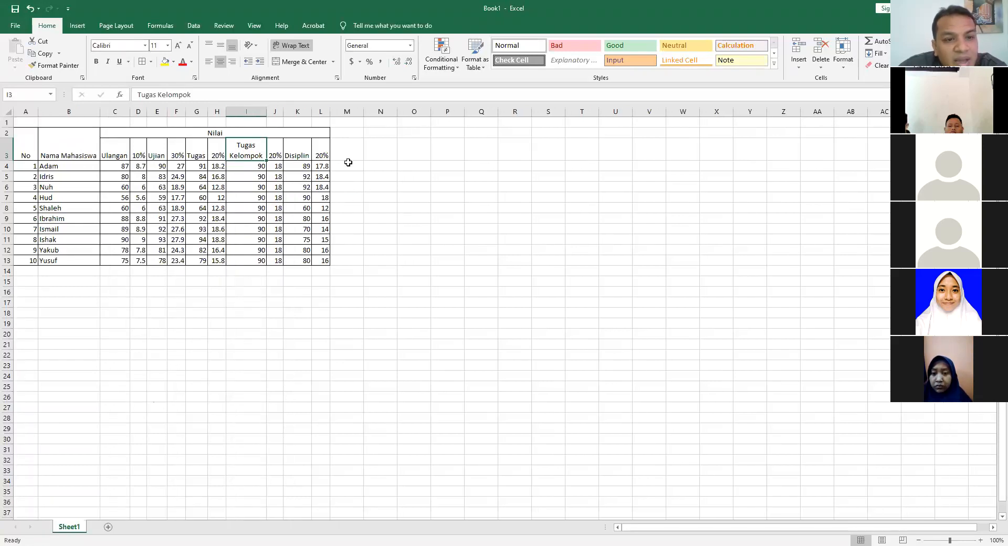
# - Enter the heading Total in M3, beside the last 20% column
pyautogui.click(347, 155)
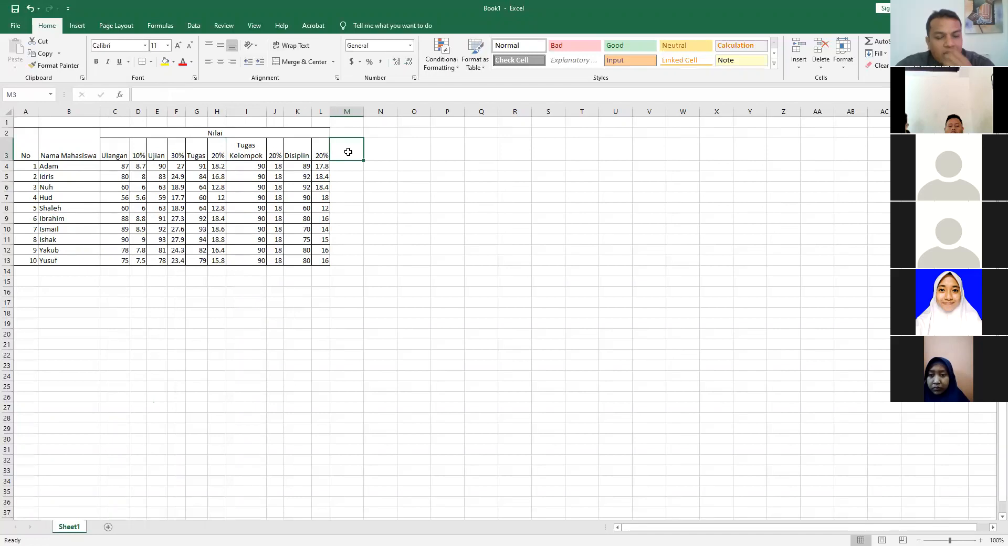
pyautogui.moveTo(306, 133); pyautogui.dragTo(412, 133)
pyautogui.click(354, 158)
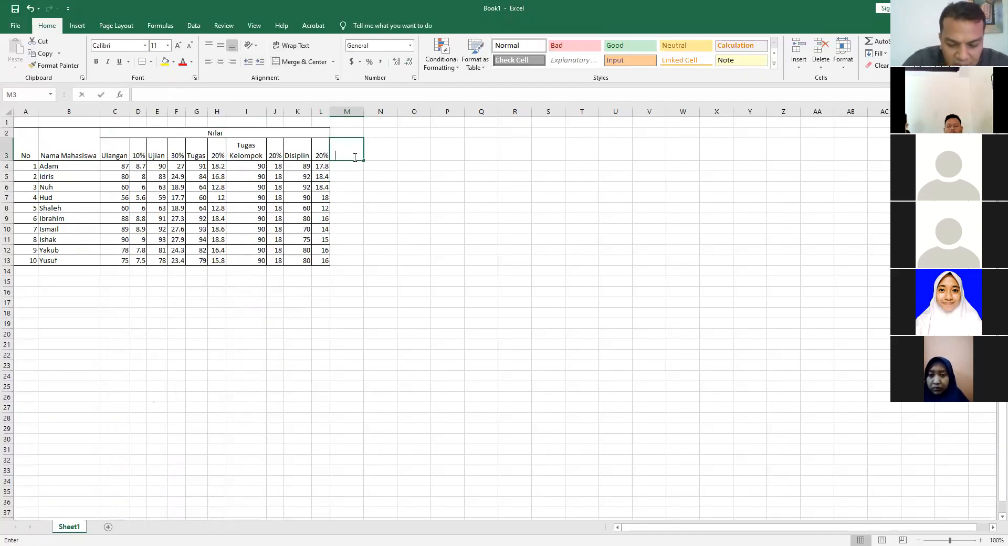
pyautogui.write('Total')
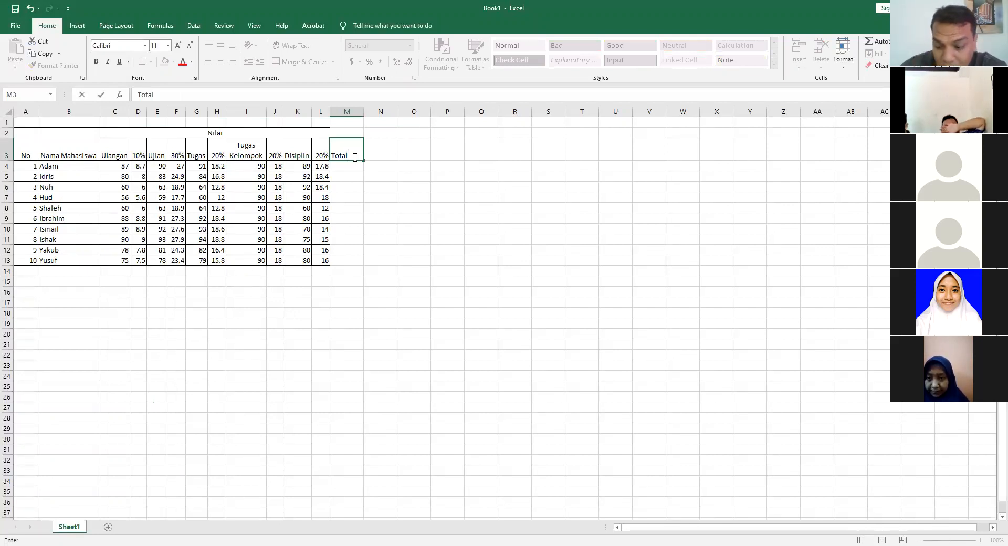
pyautogui.press('Return')
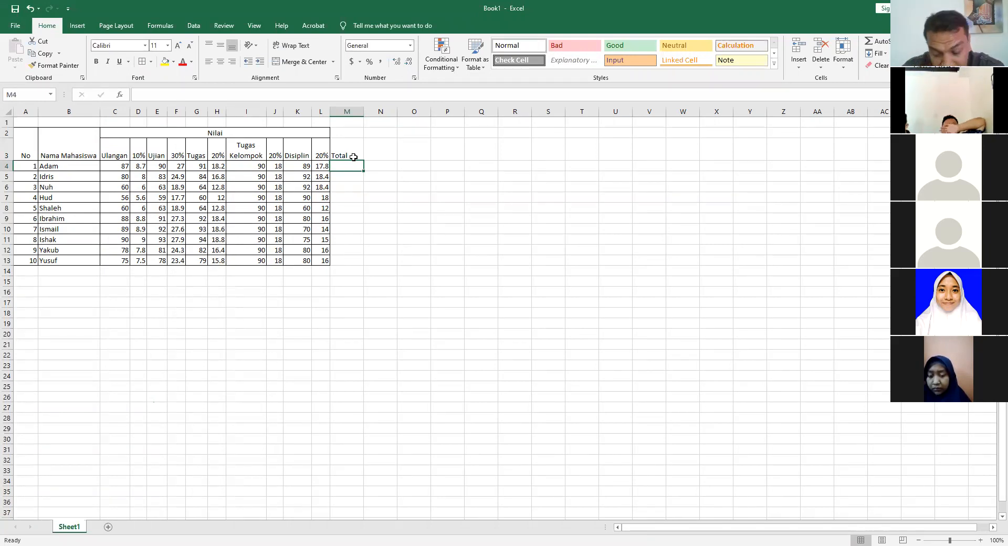
# - Enter the formula =D4+F4+H4+J4+L4 in M4 to total the weighted scores and fill it down to M13
pyautogui.write('=')
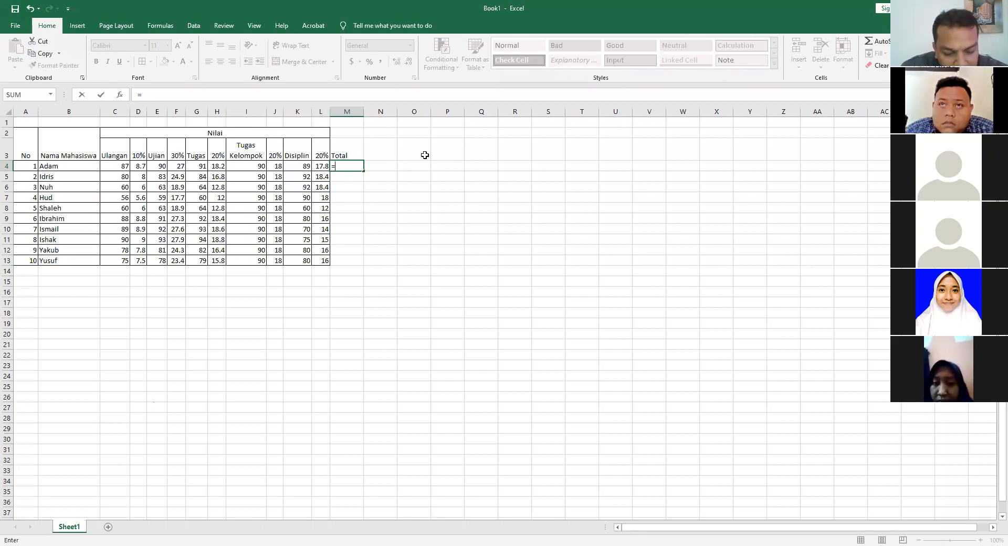
pyautogui.write('d4+')
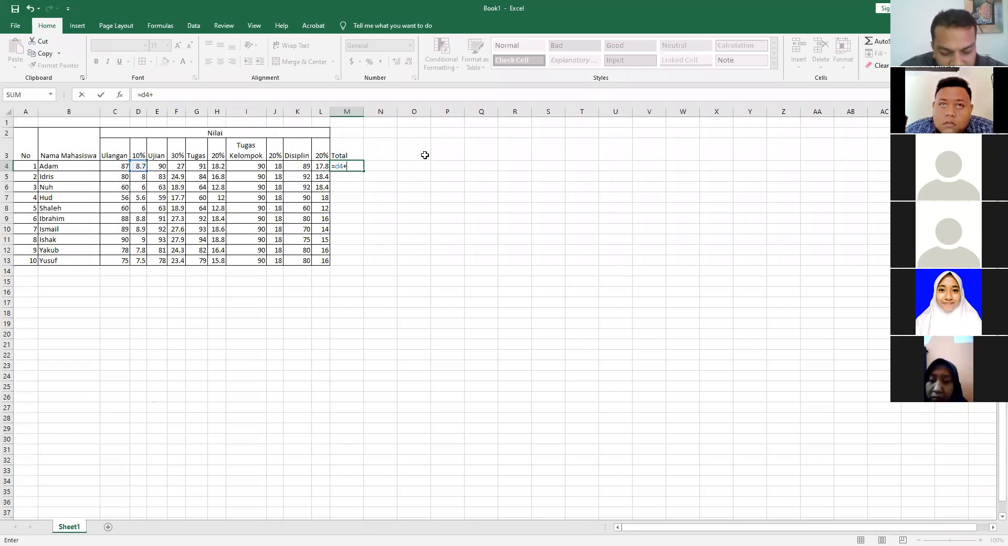
pyautogui.write('f4')
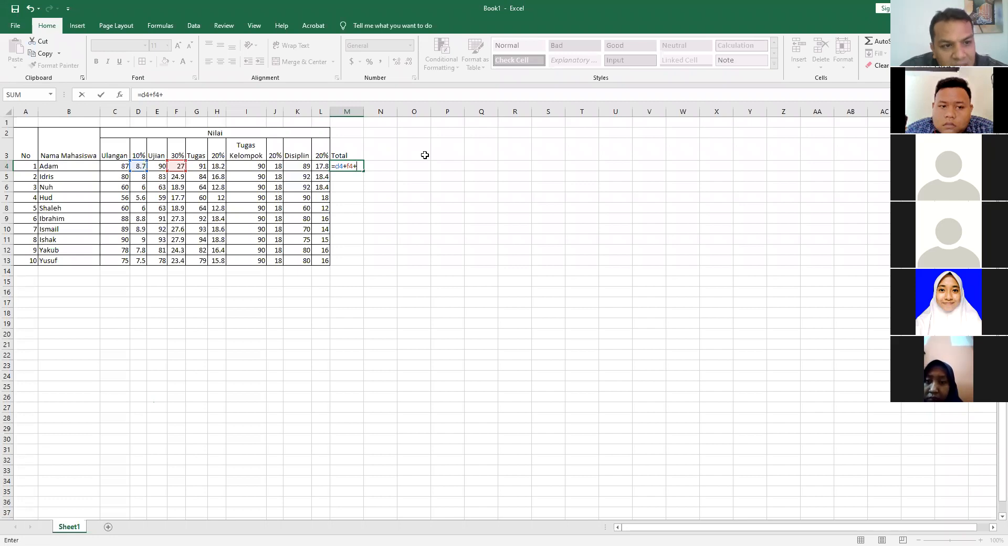
pyautogui.write('+h4+')
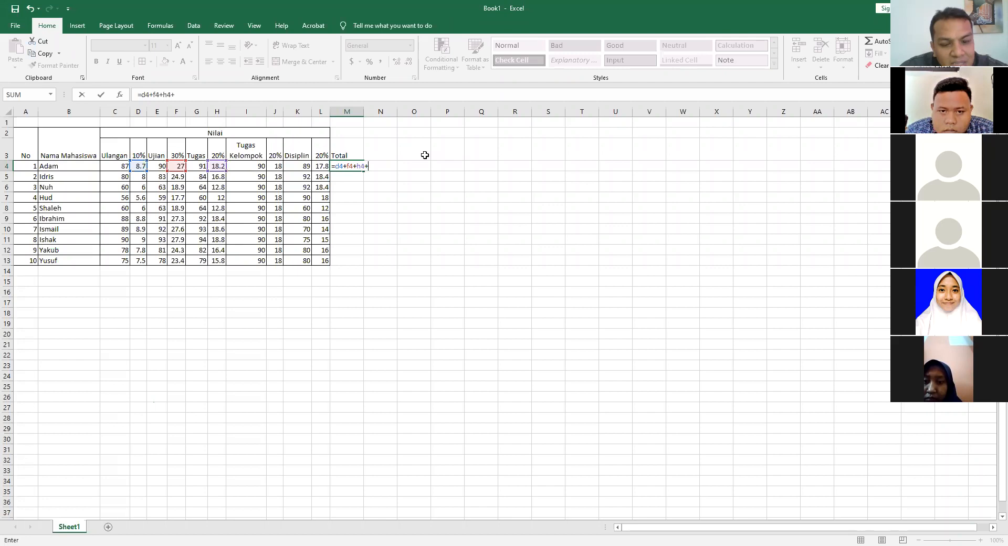
pyautogui.write('j4')
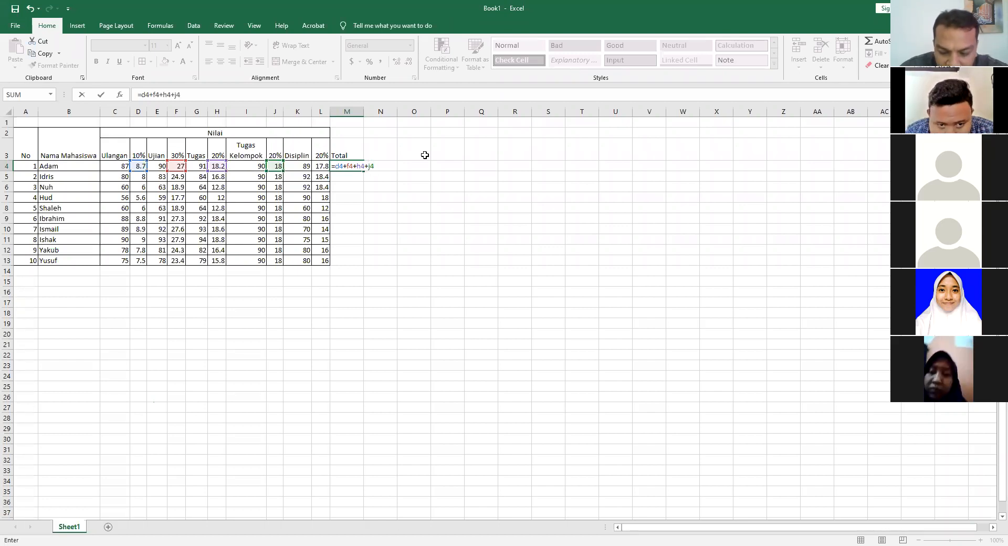
pyautogui.write('+l4')
pyautogui.press('Return')
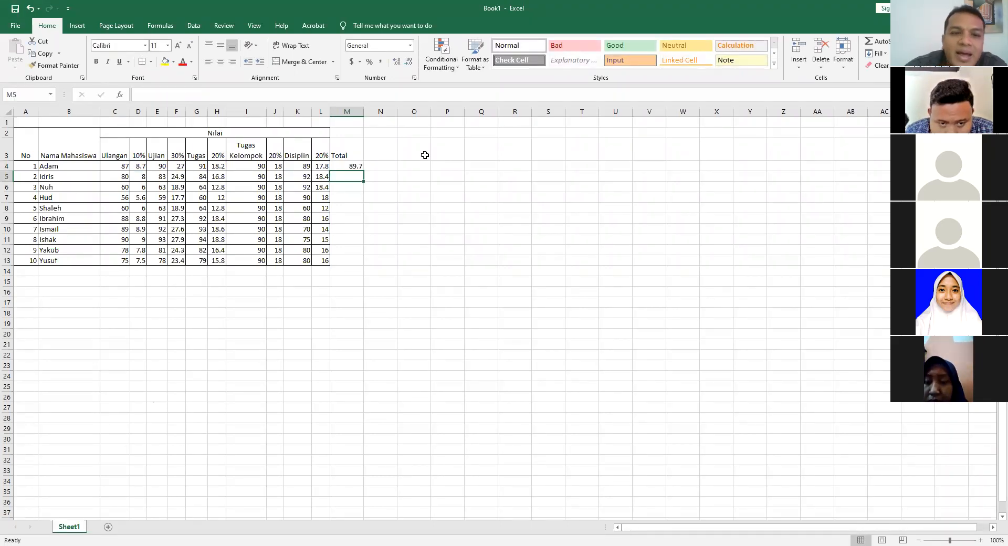
pyautogui.click(350, 165)
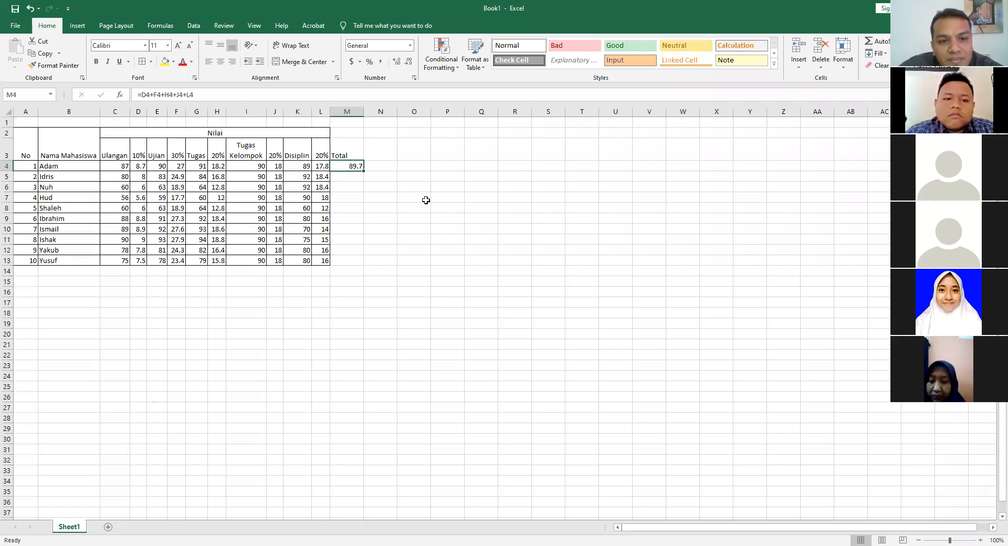
pyautogui.doubleClick(363, 171)
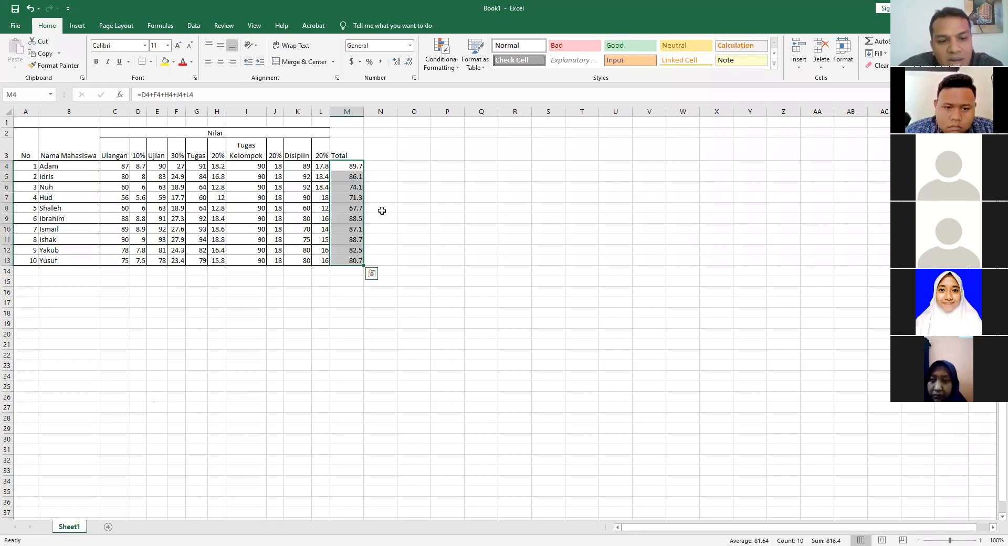
pyautogui.click(386, 239)
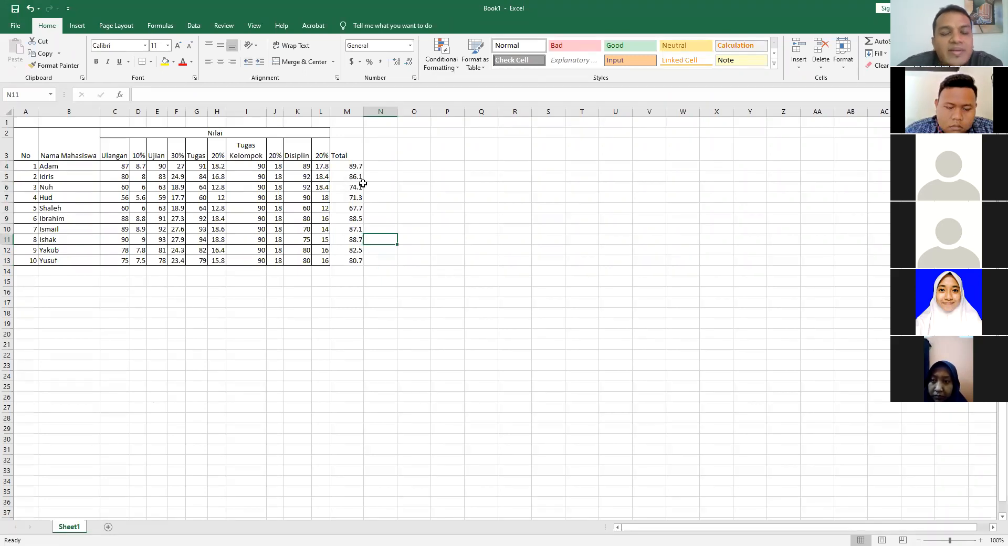
pyautogui.click(354, 147)
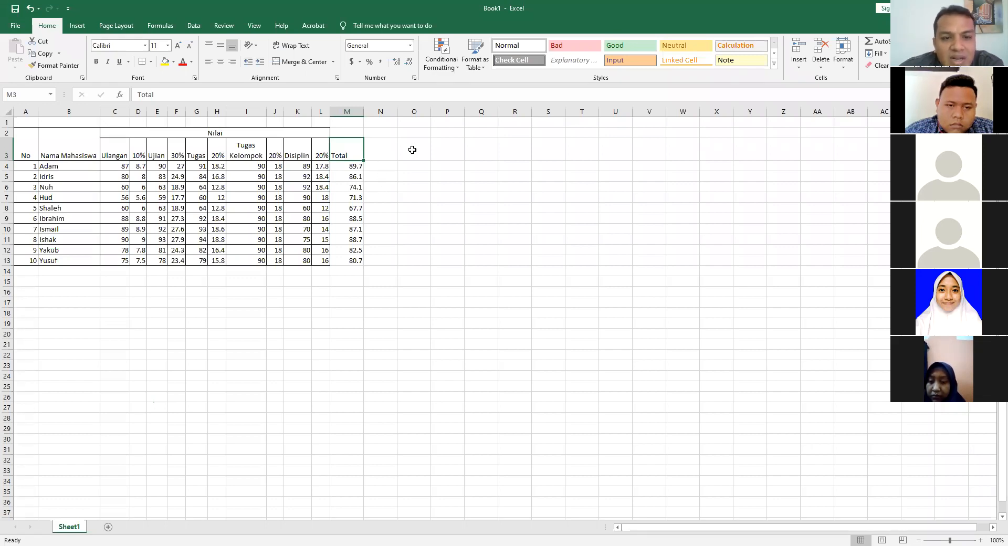
pyautogui.click(383, 152)
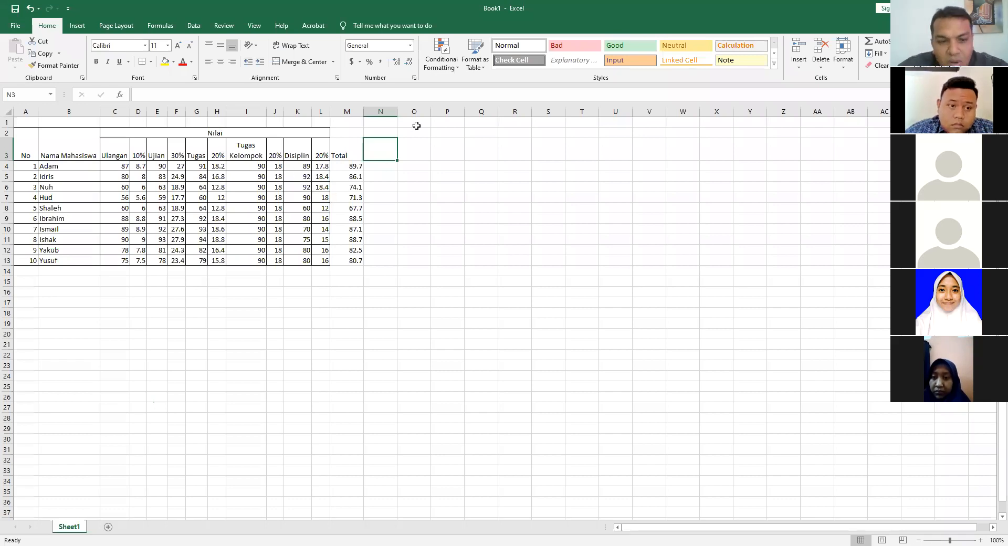
pyautogui.click(385, 166)
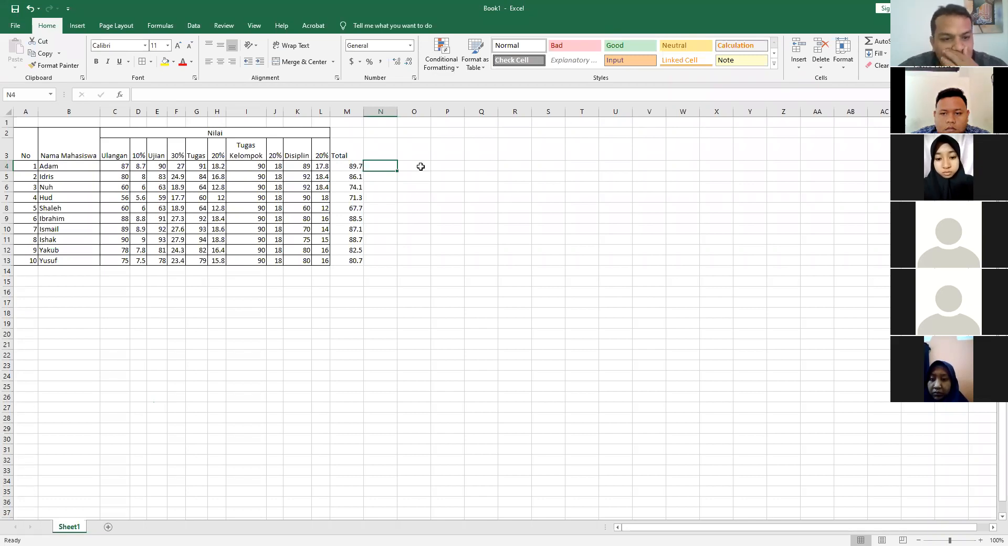
pyautogui.write('=')
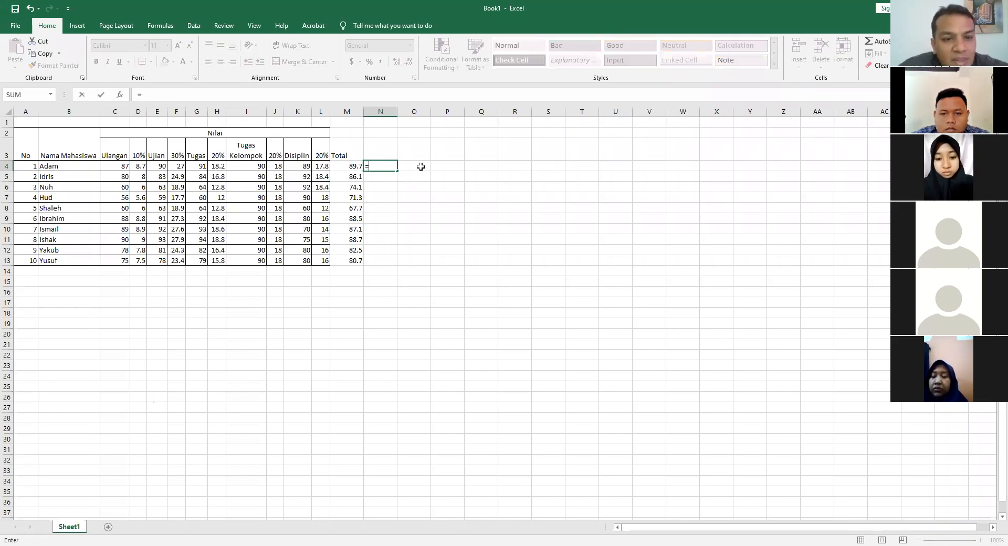
pyautogui.click(353, 167)
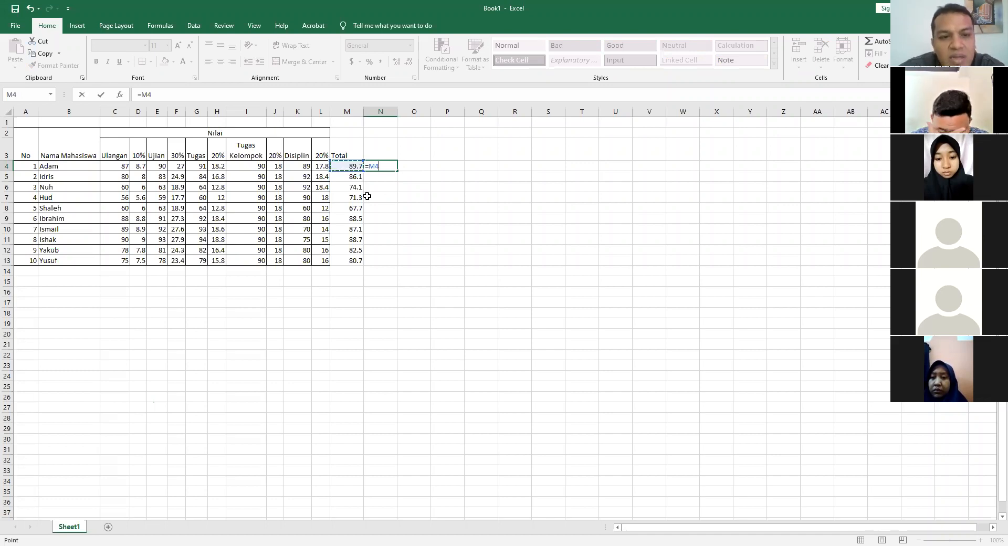
pyautogui.press('BackSpace')
pyautogui.press('BackSpace')
pyautogui.press('BackSpace')
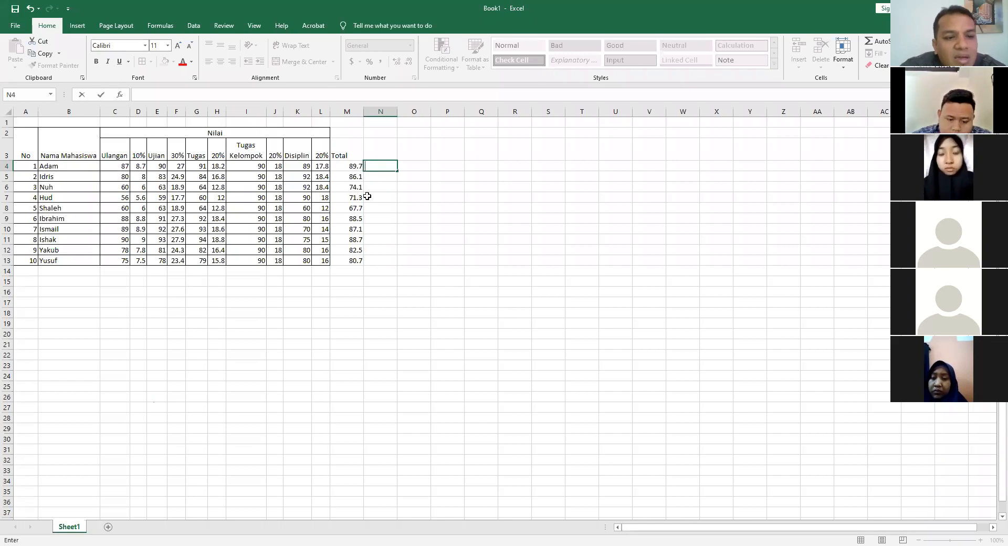
# - Enter the heading Kriteria in N3, beside the Total heading
pyautogui.click(343, 272)
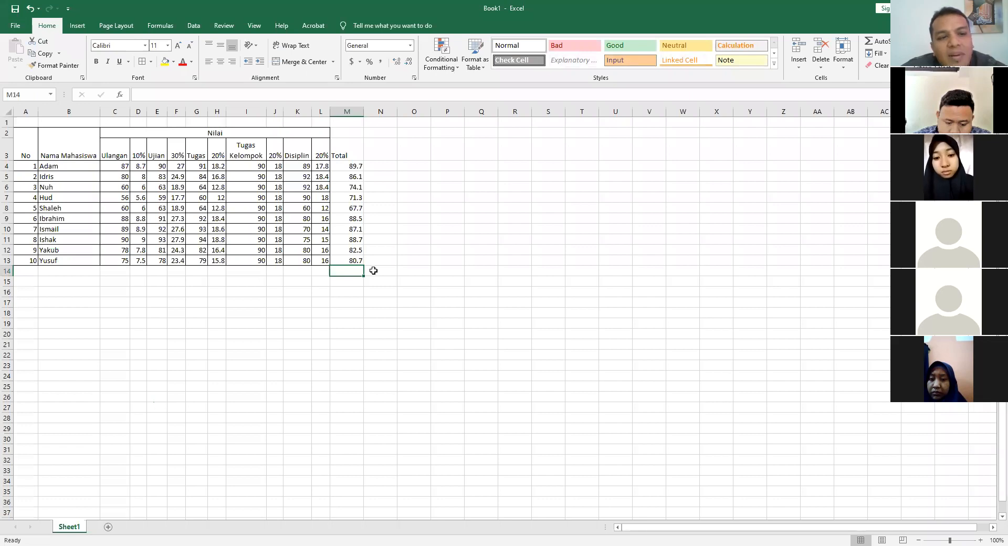
pyautogui.click(387, 147)
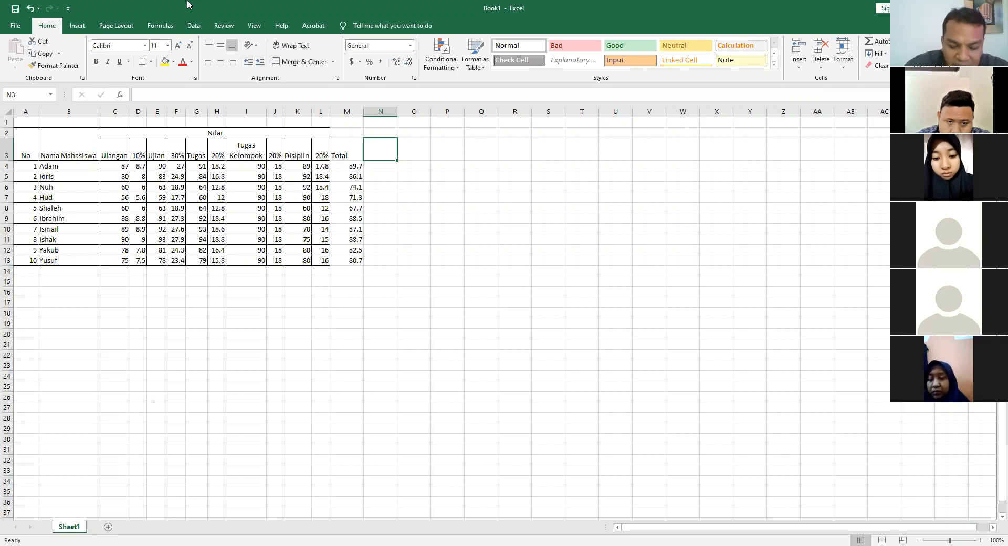
pyautogui.write('Kriteria')
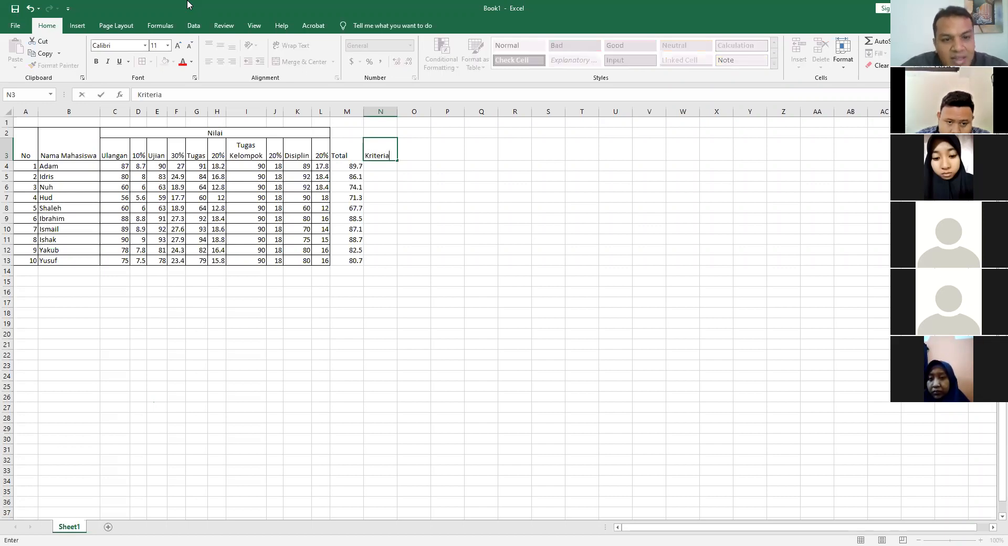
pyautogui.press('Return')
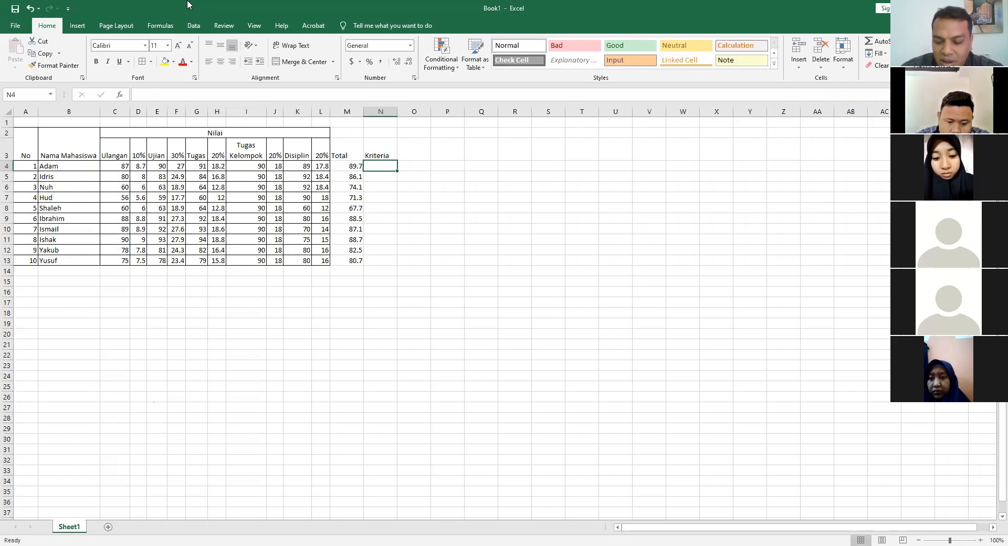
# - Enter the formula =IF(M4>=70,"Lulus","Gagal") in N4 and fill it down to N13
pyautogui.write('=')
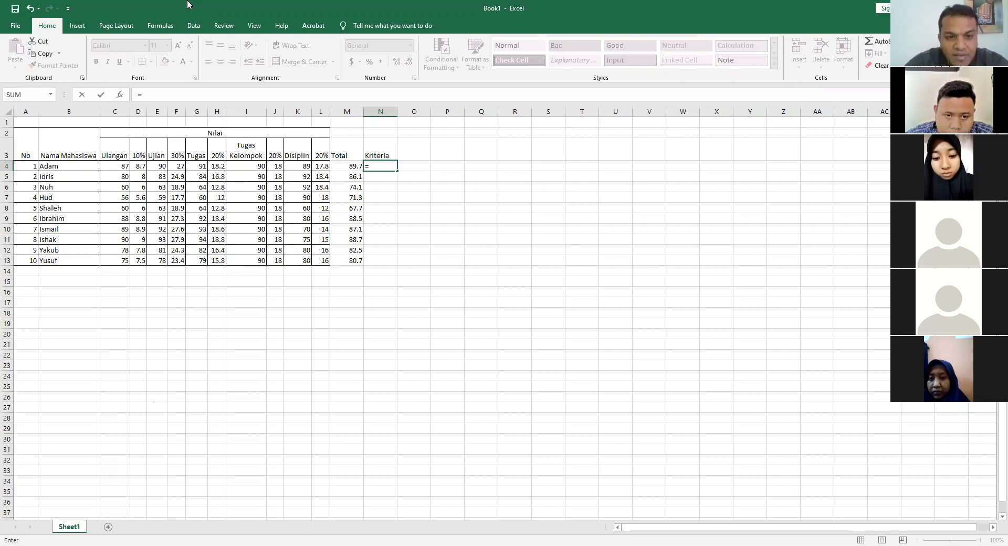
pyautogui.write('if(')
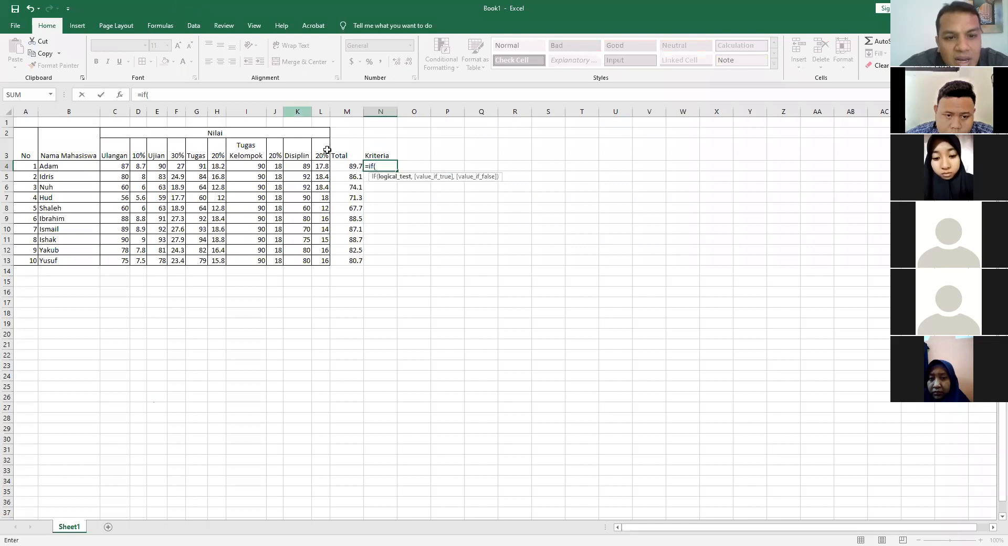
pyautogui.click(349, 168)
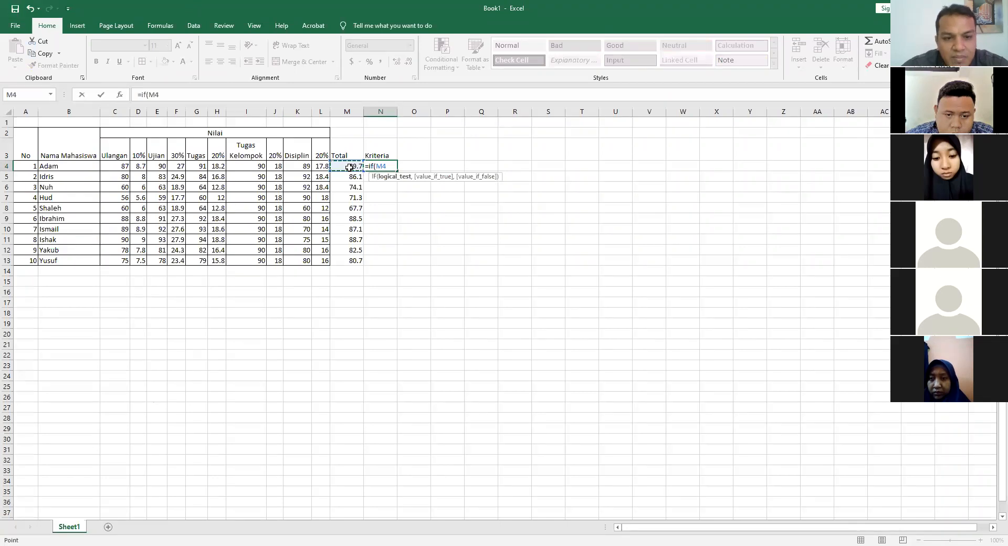
pyautogui.write('>')
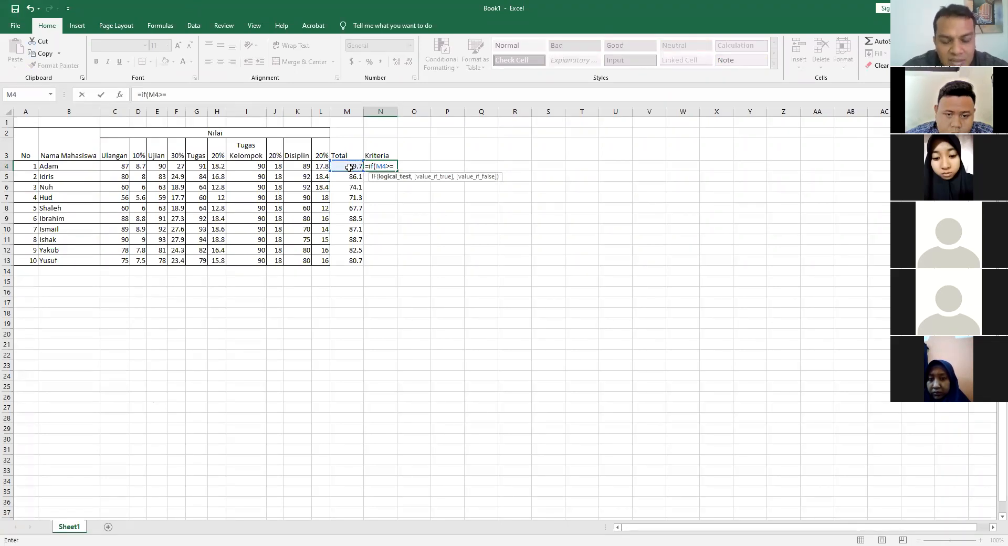
pyautogui.write('=7=')
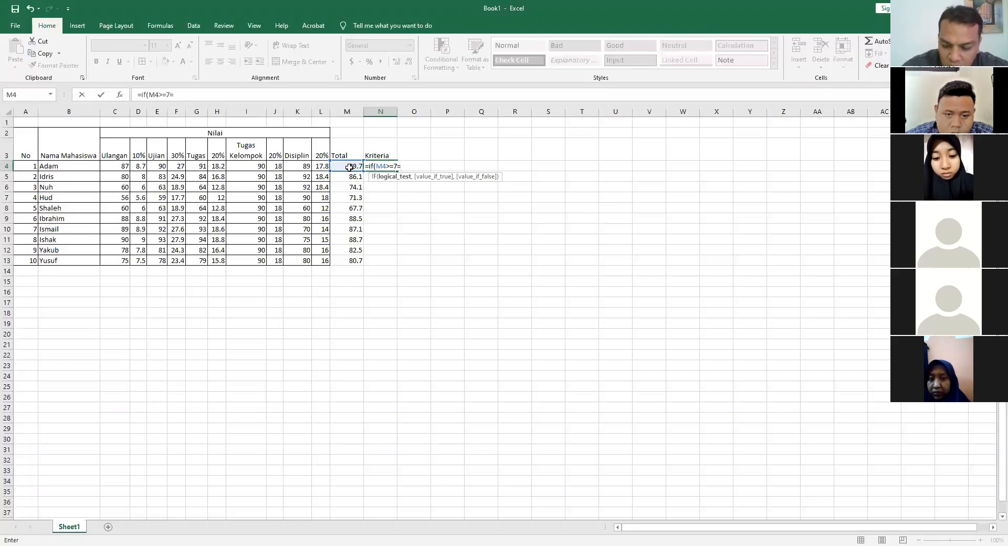
pyautogui.press('BackSpace')
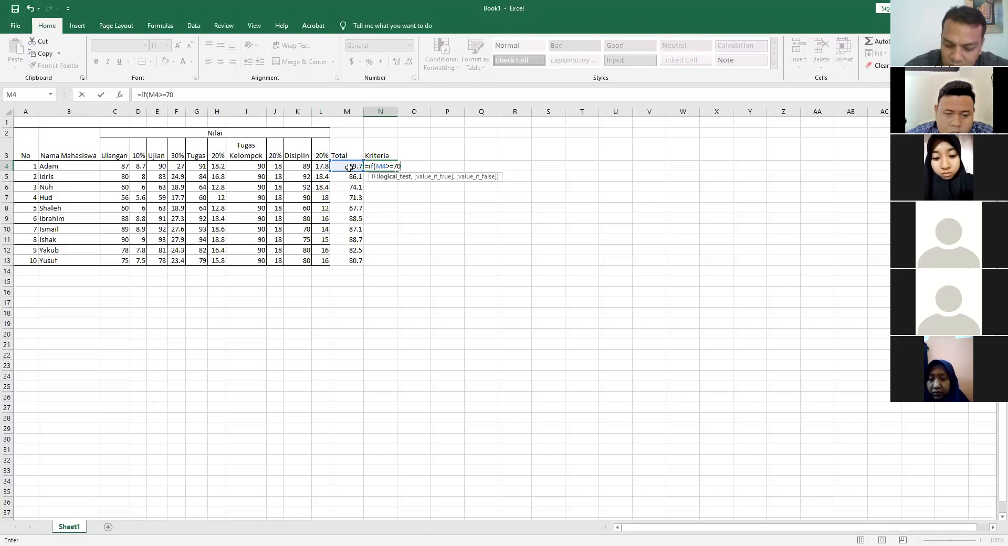
pyautogui.write('0')
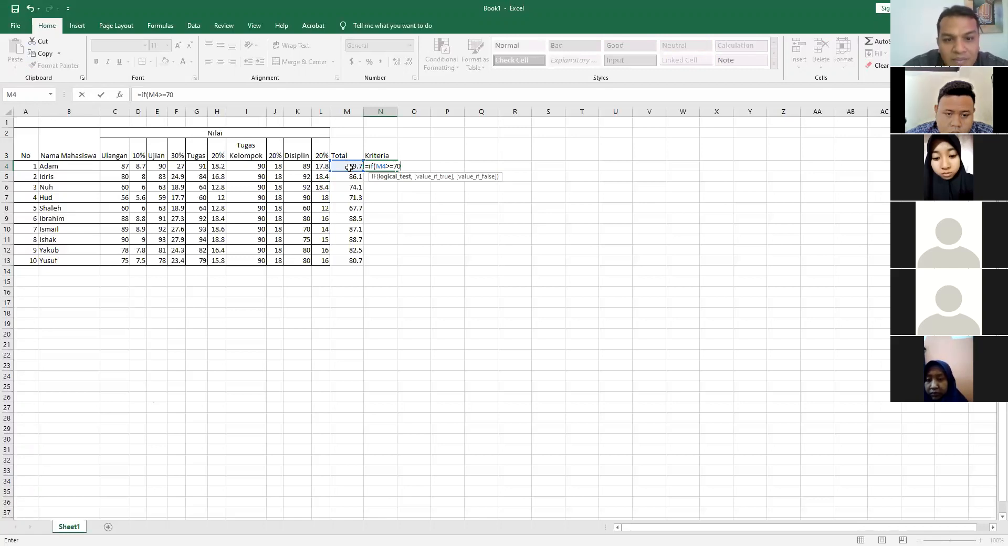
pyautogui.write(',')
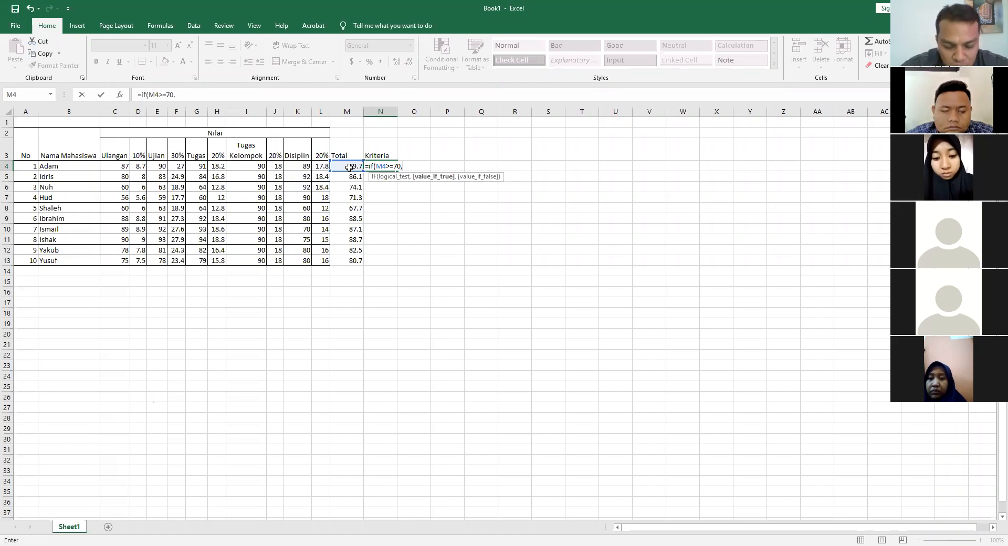
pyautogui.write('"')
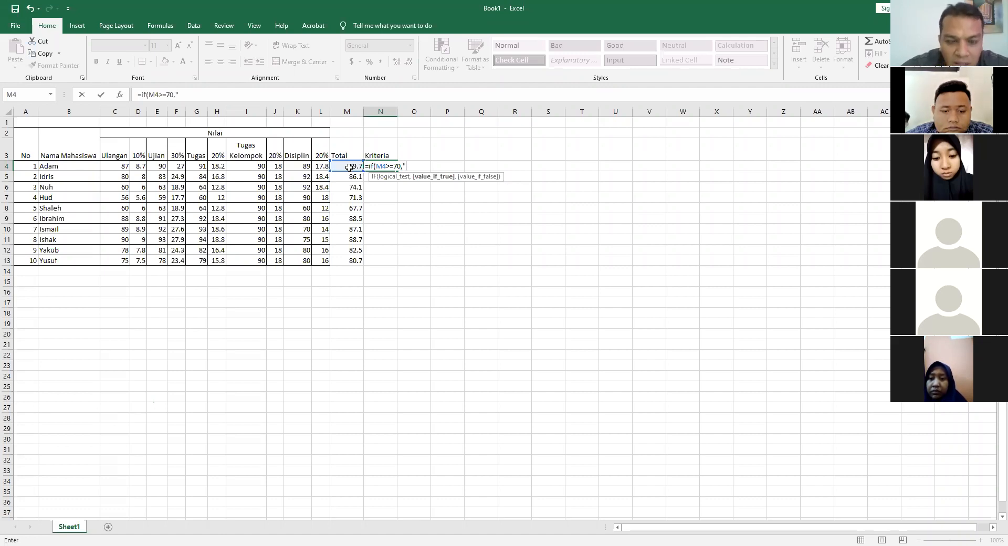
pyautogui.write('Lulus')
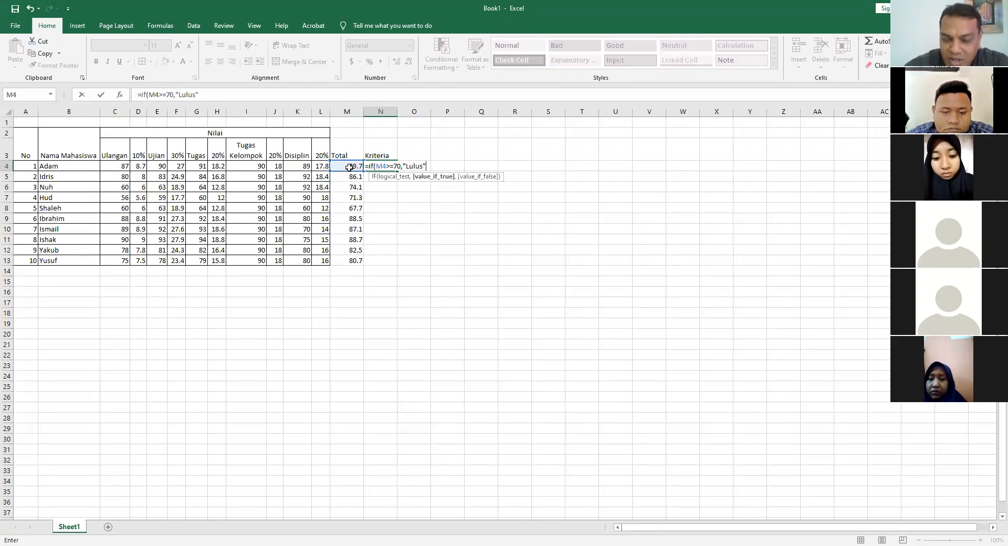
pyautogui.write('"')
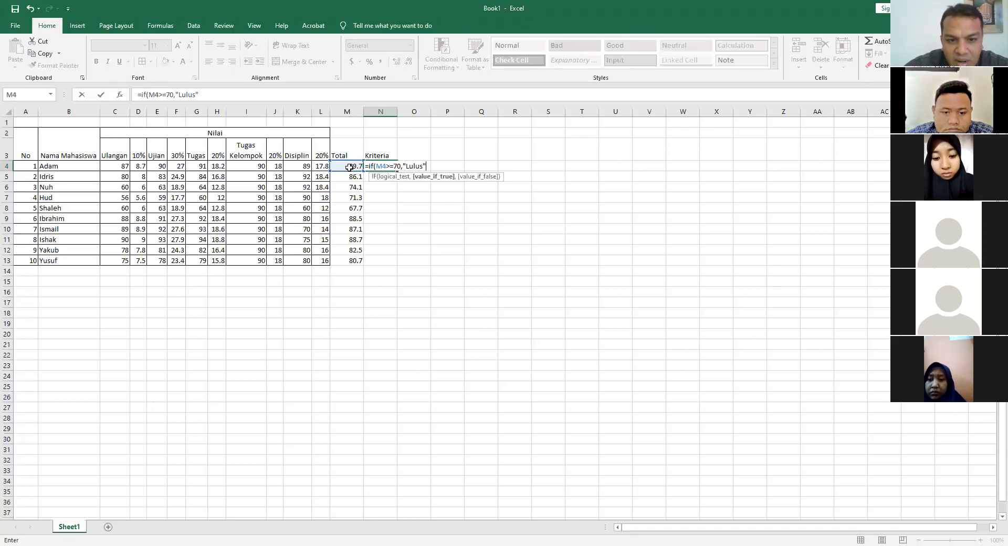
pyautogui.write(',"')
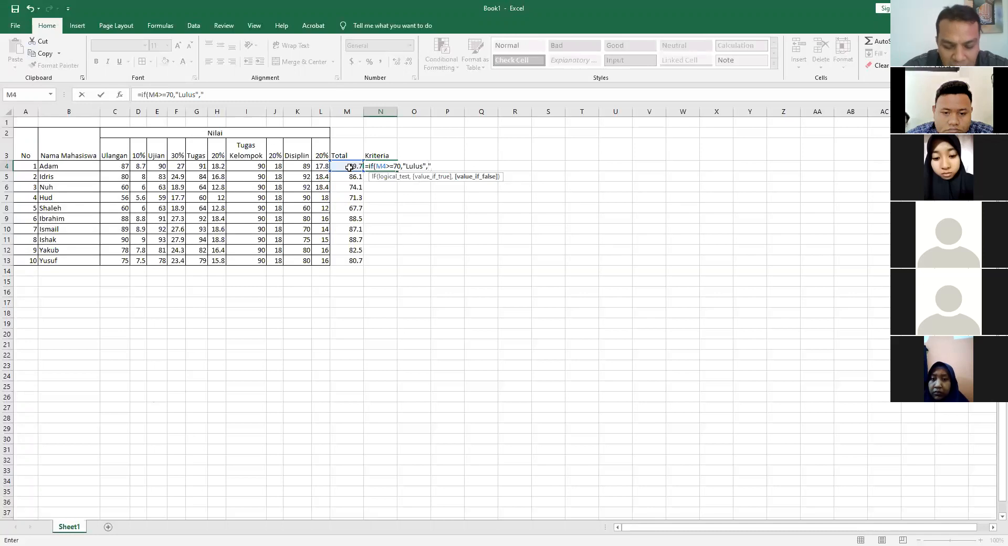
pyautogui.write('Gagal"')
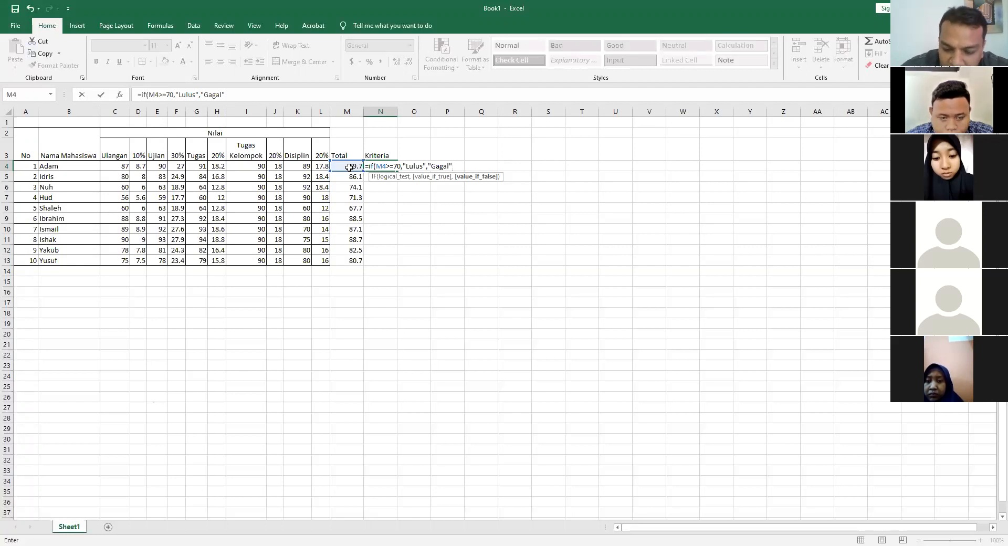
pyautogui.press('Return')
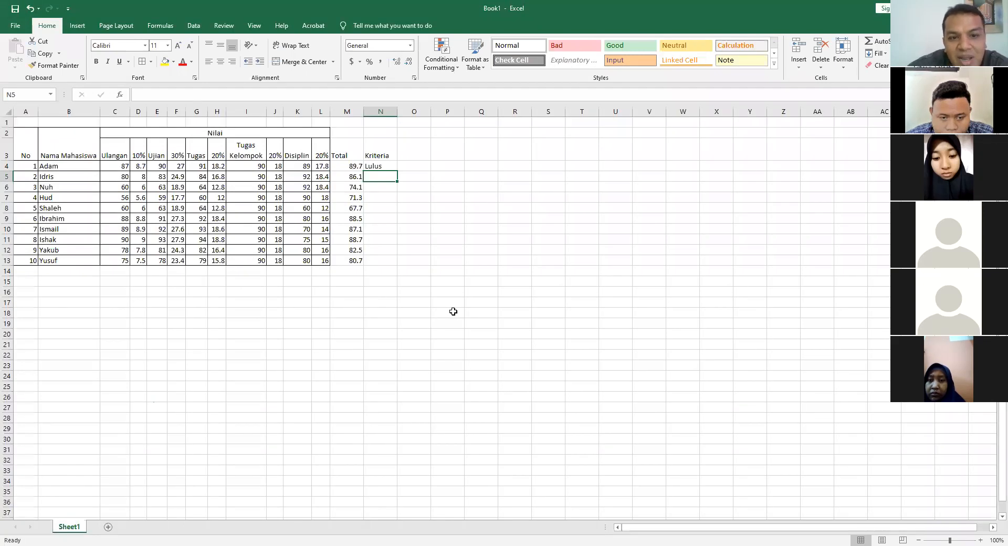
pyautogui.click(388, 167)
pyautogui.moveTo(399, 172); pyautogui.dragTo(447, 241)
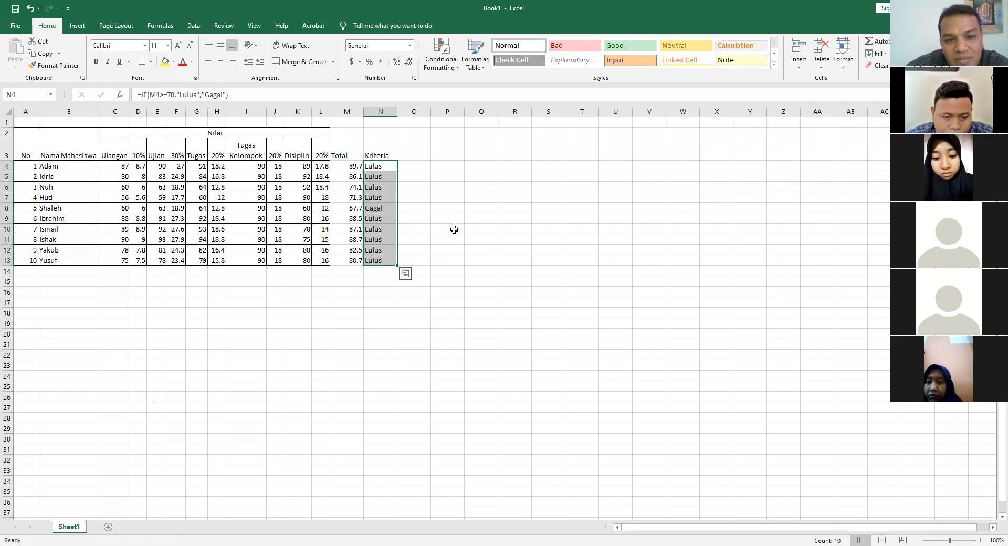
# - Examine the pass or fail results in the Kriteria column against each student's total score
pyautogui.click(381, 211)
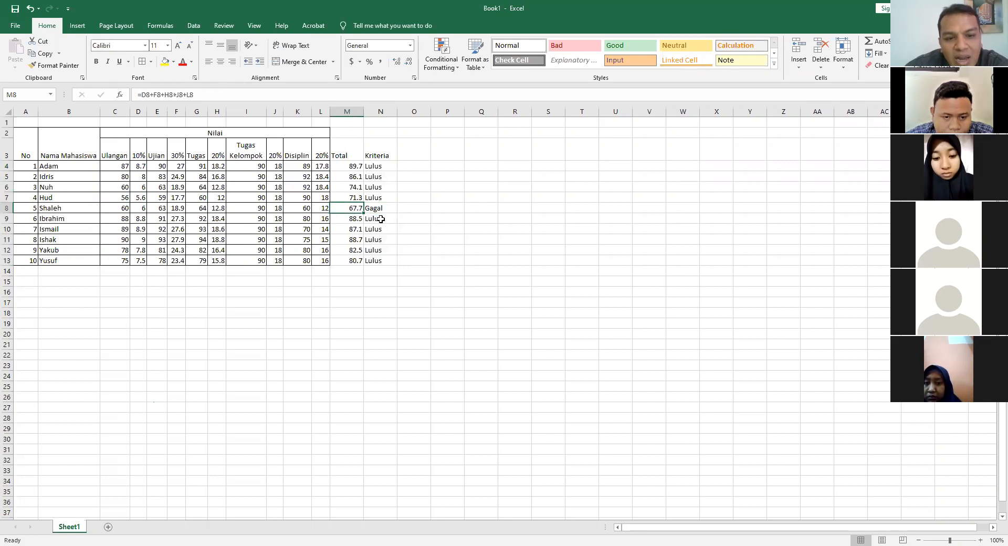
pyautogui.click(378, 220)
pyautogui.click(374, 229)
pyautogui.click(374, 240)
pyautogui.click(373, 251)
pyautogui.click(373, 261)
pyautogui.click(376, 199)
pyautogui.click(376, 184)
pyautogui.click(377, 175)
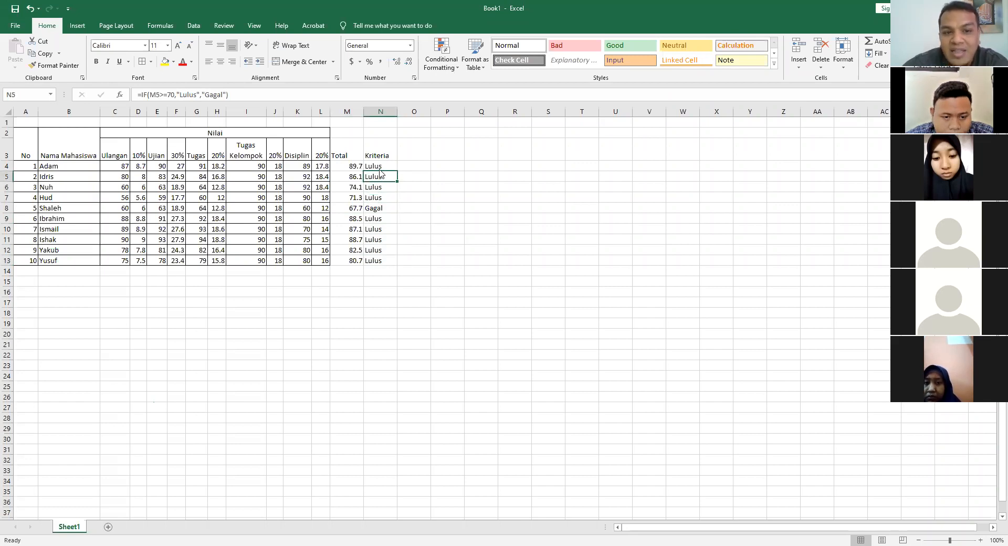
pyautogui.click(380, 165)
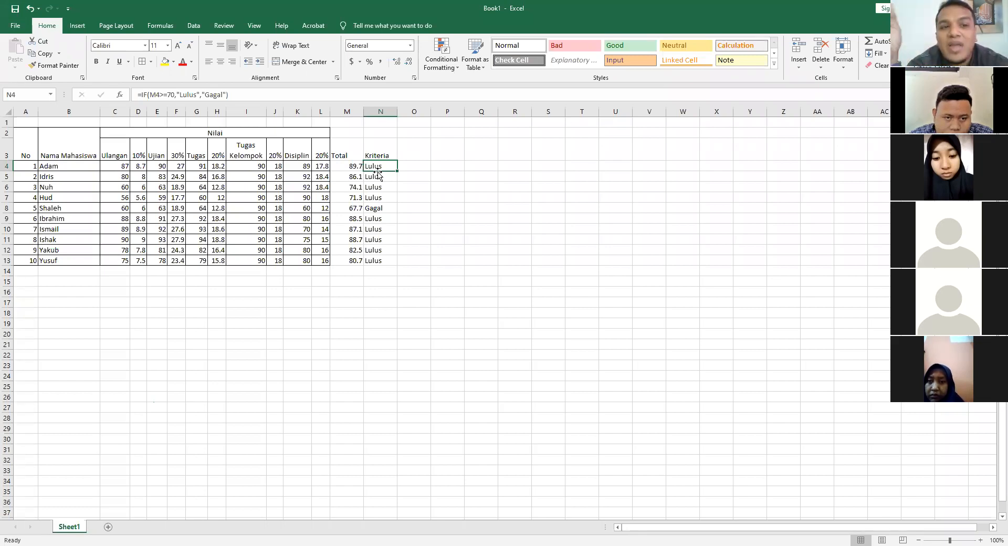
pyautogui.click(379, 217)
pyautogui.click(375, 168)
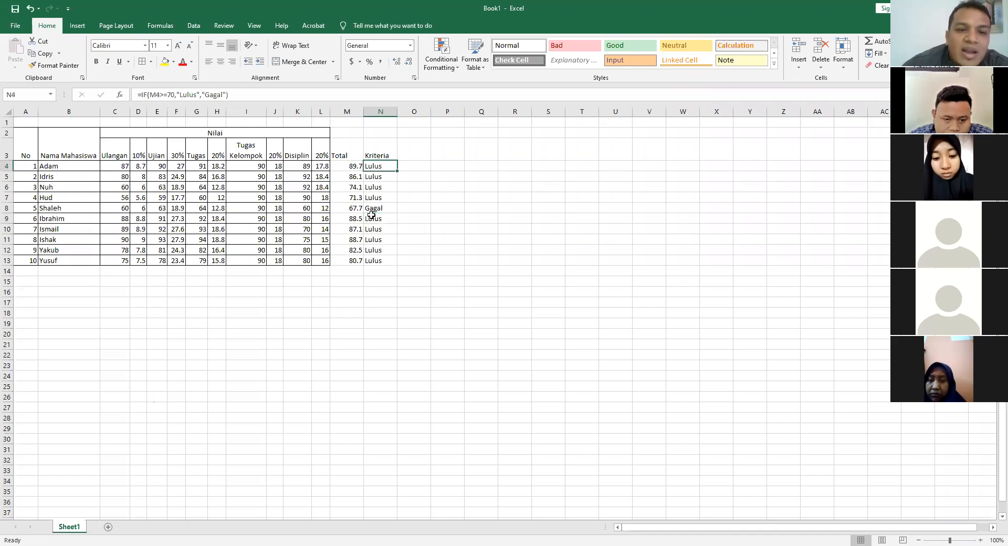
pyautogui.press('Down')
pyautogui.press('Down')
pyautogui.press('Down')
pyautogui.press('Down')
pyautogui.moveTo(349, 209); pyautogui.dragTo(370, 208)
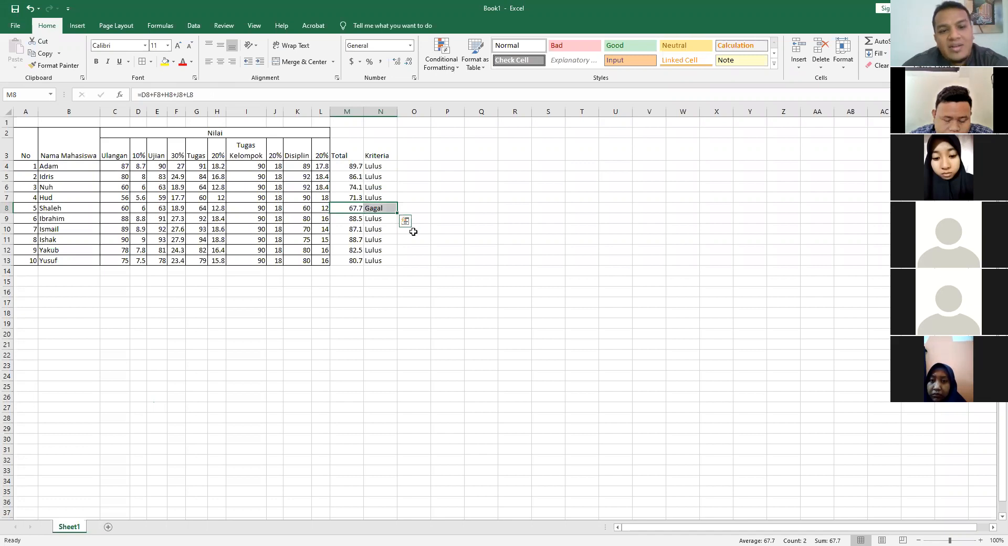
pyautogui.click(389, 250)
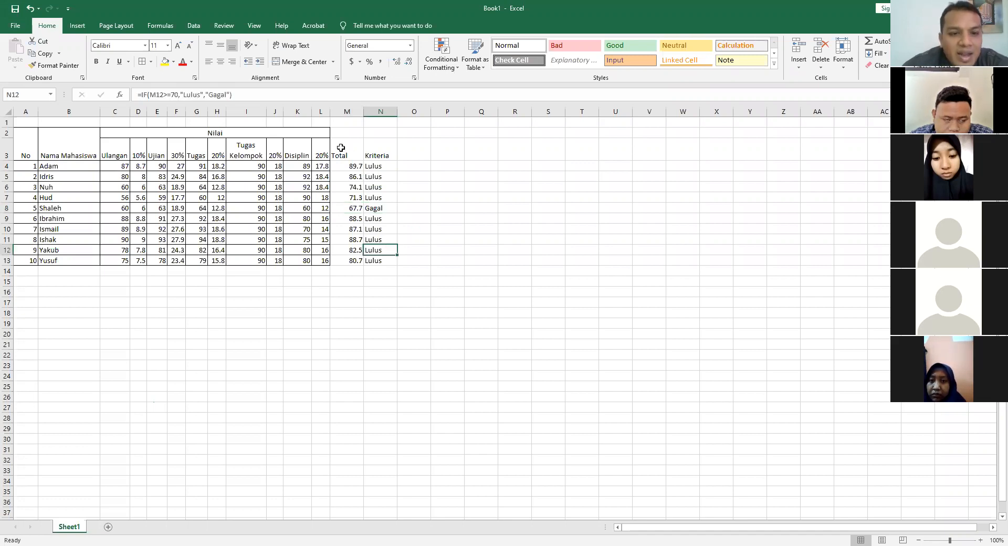
# - Apply all borders to M3:N13 and extend the merged, centered Nilai heading across C2:N2
pyautogui.moveTo(340, 147); pyautogui.dragTo(371, 260)
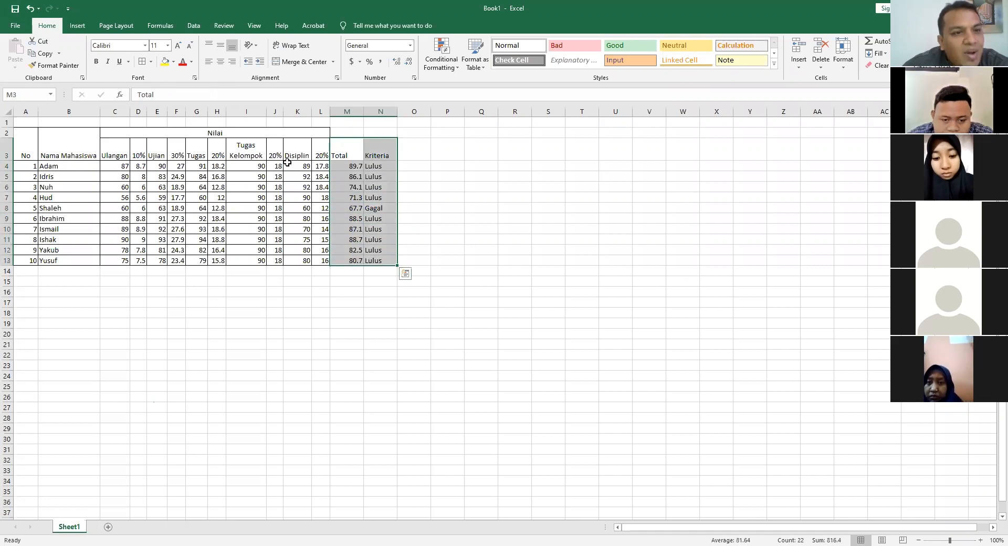
pyautogui.click(142, 61)
pyautogui.click(315, 135)
pyautogui.moveTo(315, 135); pyautogui.dragTo(386, 135)
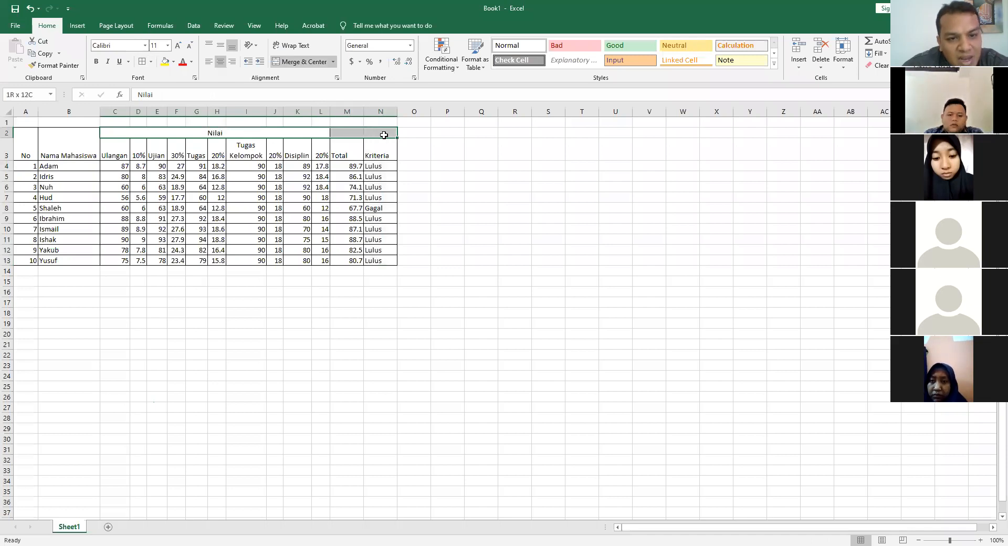
pyautogui.click(288, 62)
pyautogui.click(289, 62)
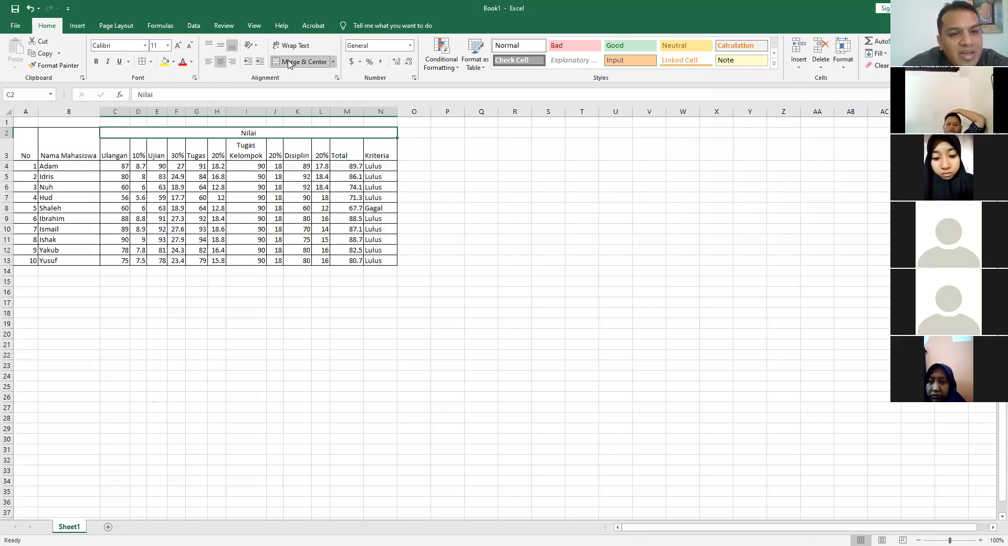
pyautogui.click(447, 205)
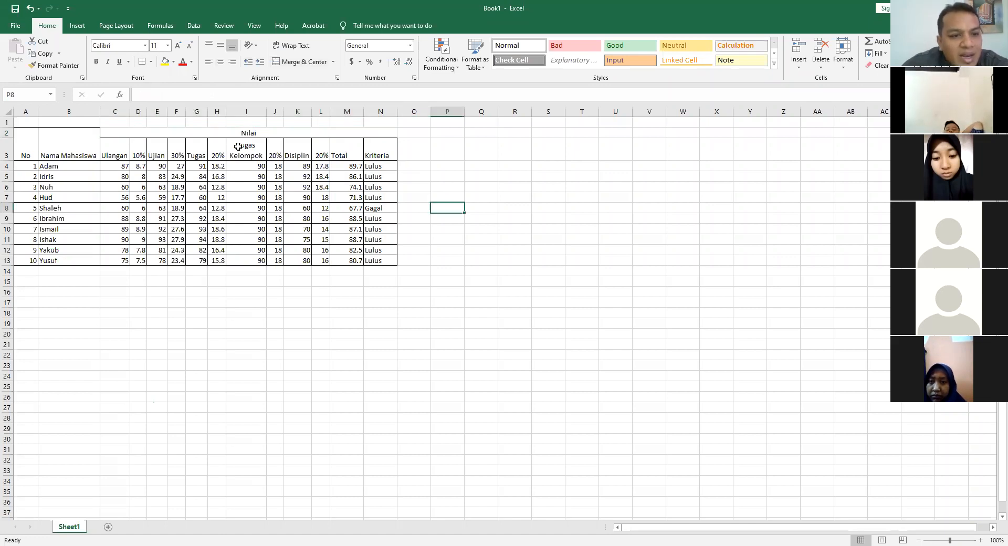
# - Apply all borders to the whole Nilai block, C2:N13, including its widened heading
pyautogui.moveTo(238, 133); pyautogui.dragTo(309, 263)
pyautogui.click(142, 62)
pyautogui.click(480, 218)
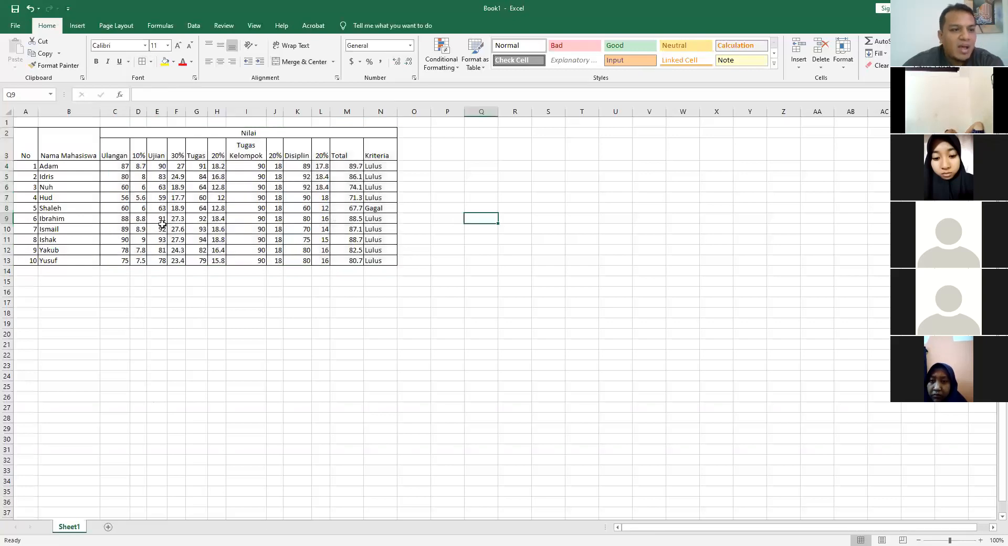
# - Fill the table's heading rows, A2:N3, with light green
pyautogui.moveTo(26, 148); pyautogui.dragTo(225, 152)
pyautogui.moveTo(29, 148); pyautogui.dragTo(278, 147)
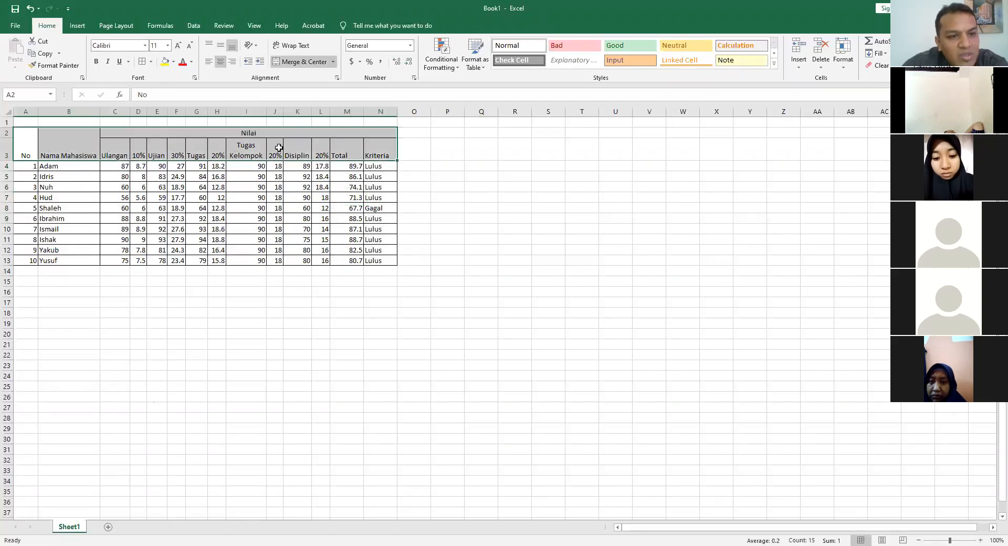
pyautogui.click(173, 63)
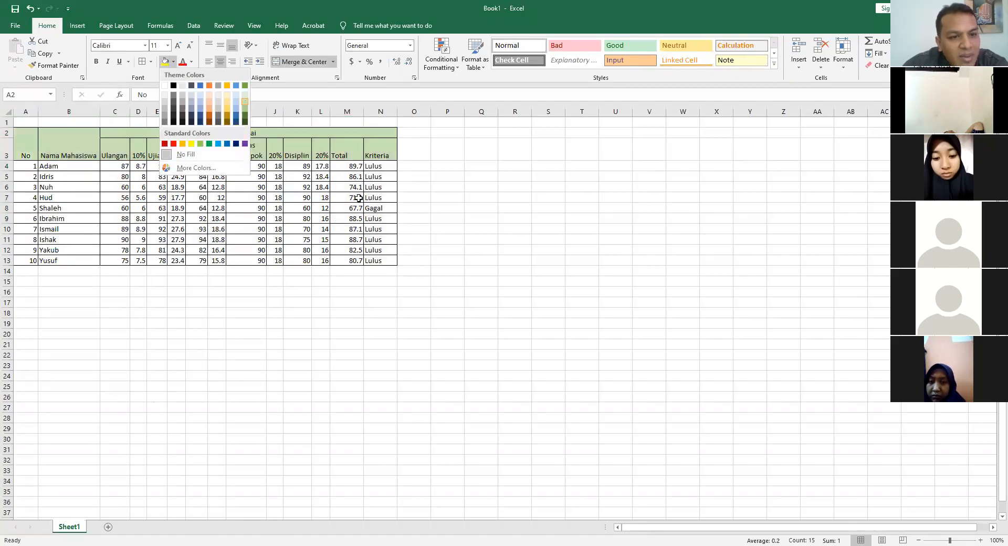
pyautogui.press('Escape')
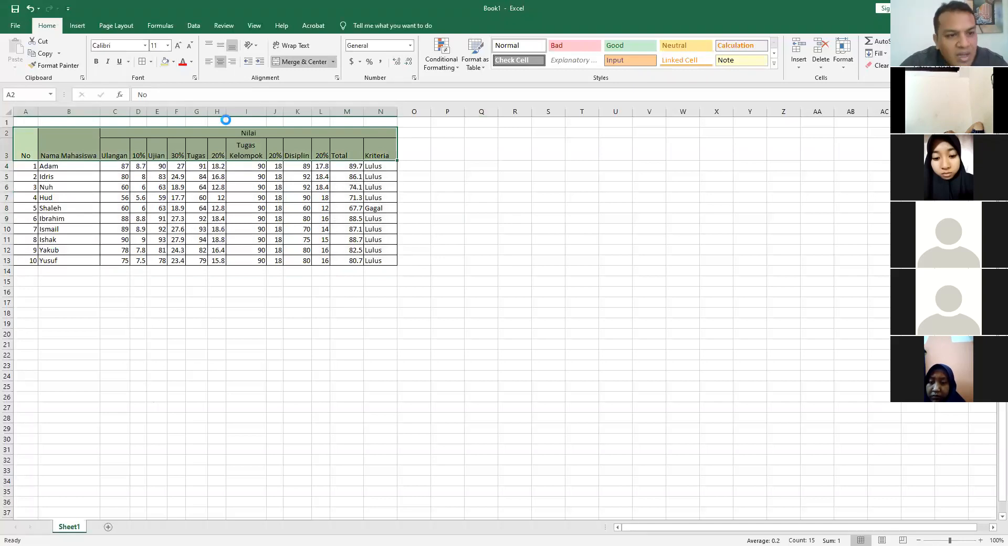
# - Make the text in the heading rows A2:N3 bold
pyautogui.hotkey('ctrl', 'b')
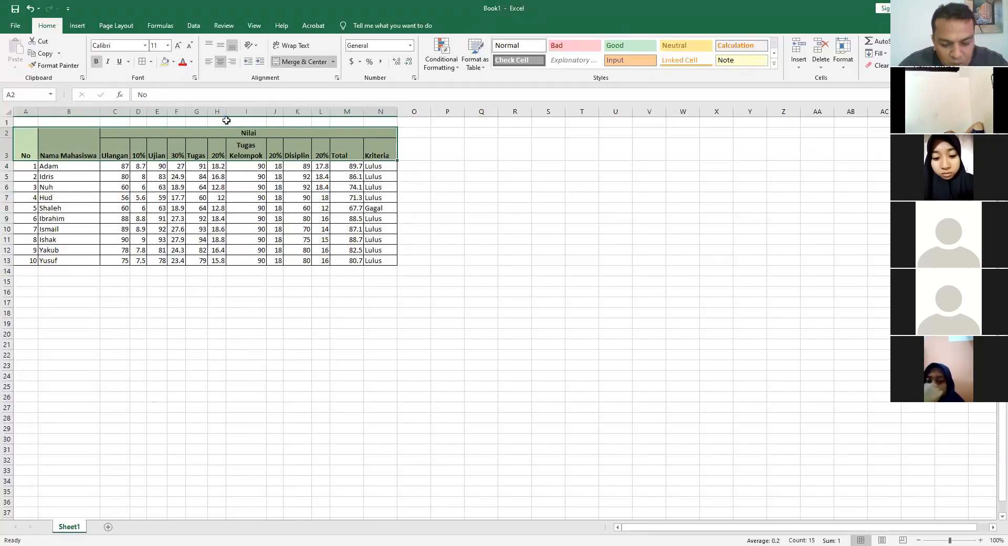
pyautogui.click(96, 62)
pyautogui.click(96, 62)
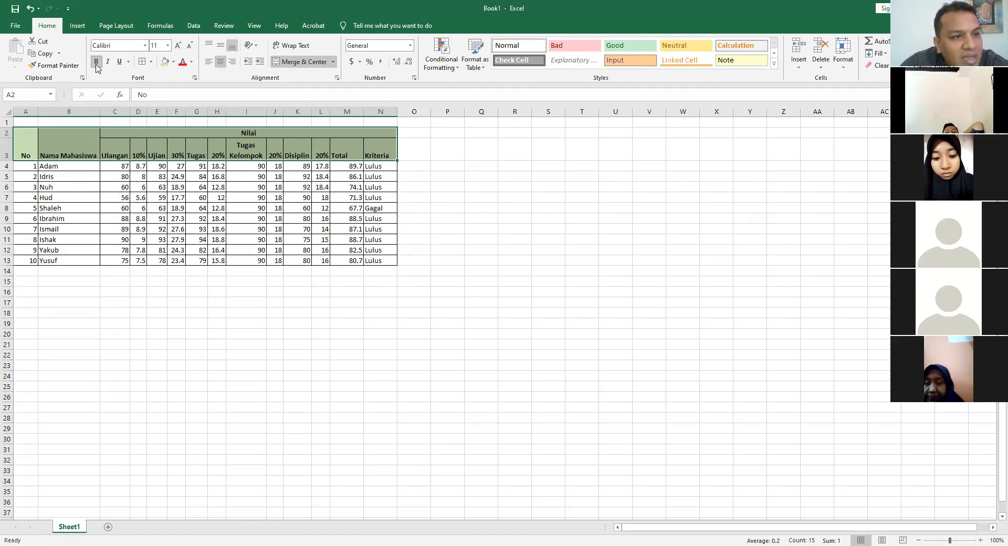
pyautogui.click(434, 174)
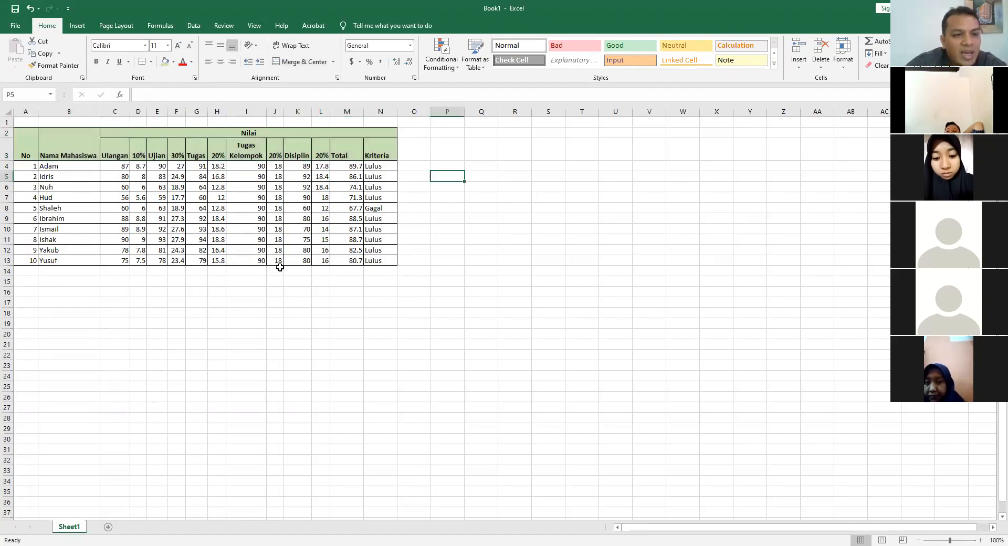